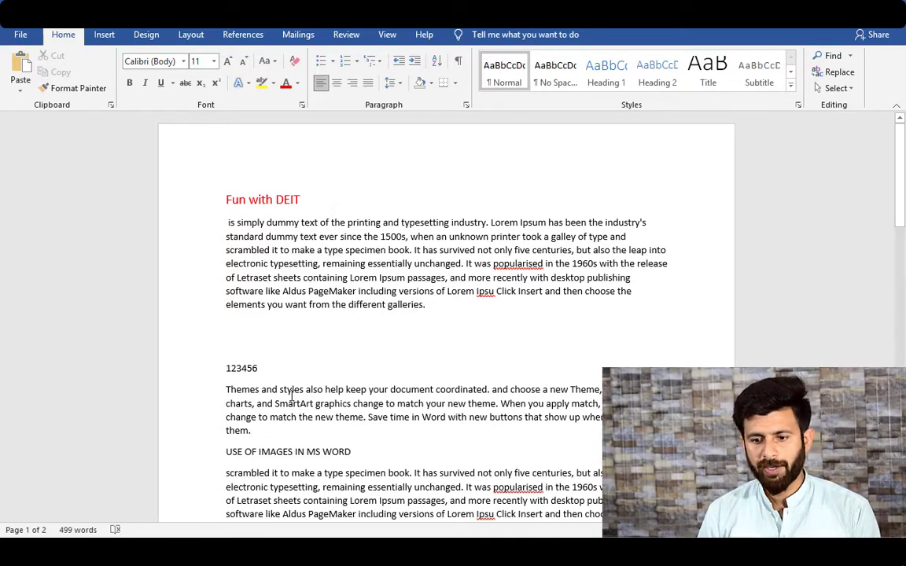
Add the line "This is a book which is very interesting" below the first paragraph
drag(248, 201, 274, 203)
click(242, 318)
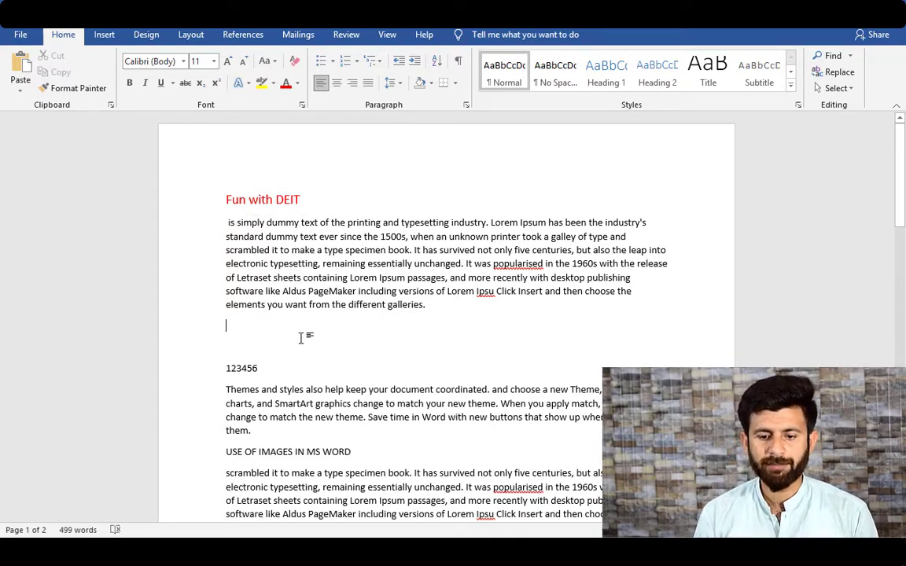
text(This is a book which is very interesting)
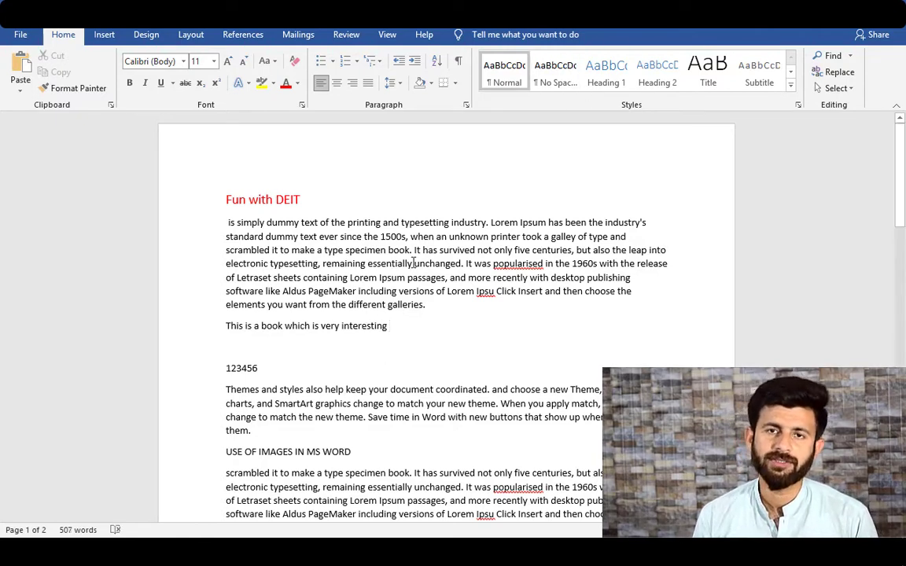
Enlarge the "Fun with DEIT" title to font size 22
triple_click(251, 206)
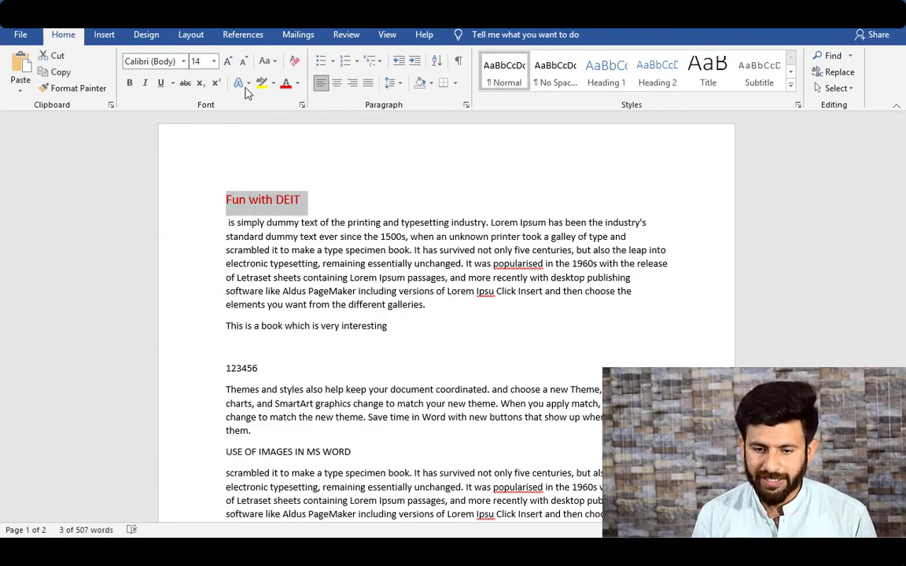
click(227, 61)
click(228, 62)
click(227, 62)
click(227, 61)
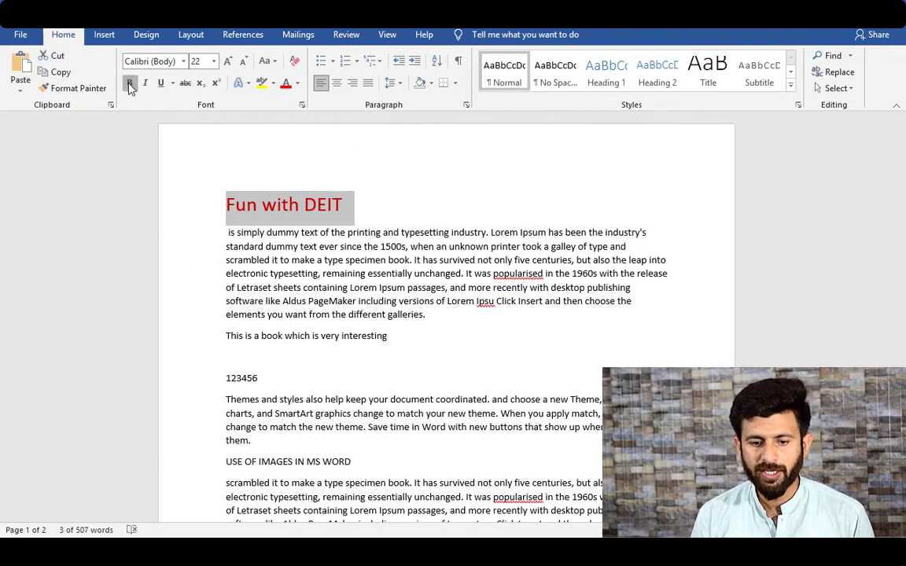
Make the "Fun with DEIT" title bold, italic and underlined
click(130, 83)
click(144, 83)
click(145, 83)
click(161, 83)
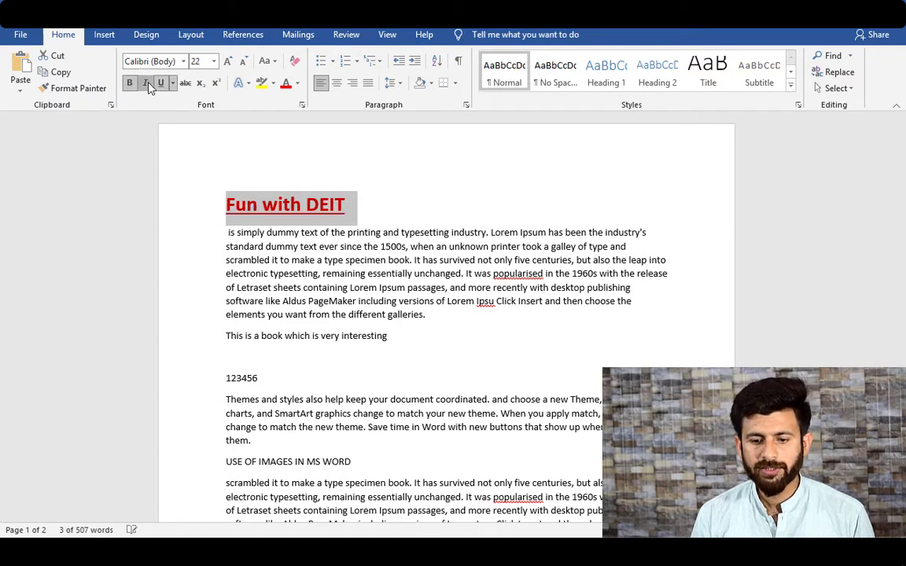
click(147, 83)
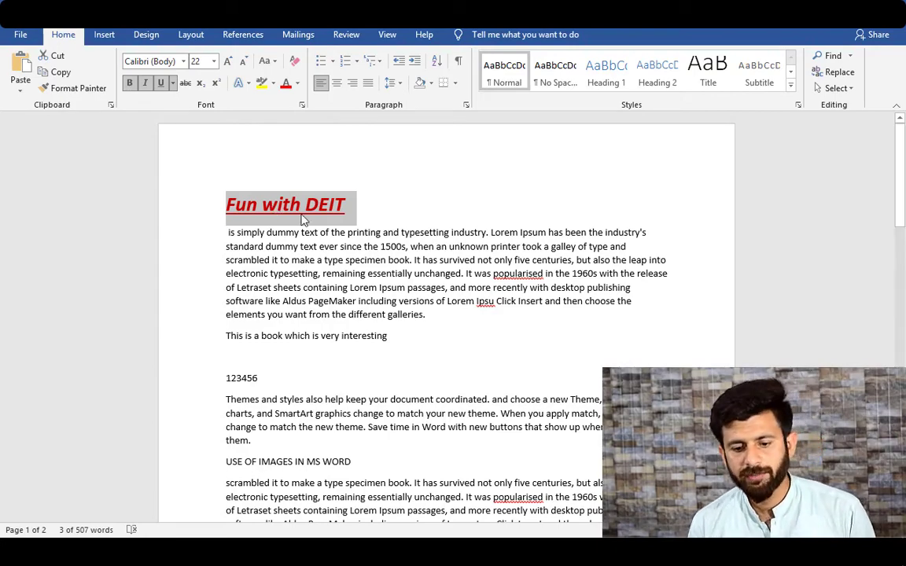
click(368, 265)
Look through both pages of the document, from the title to the word list below "EIT History"
scroll(368, 265, down, 7)
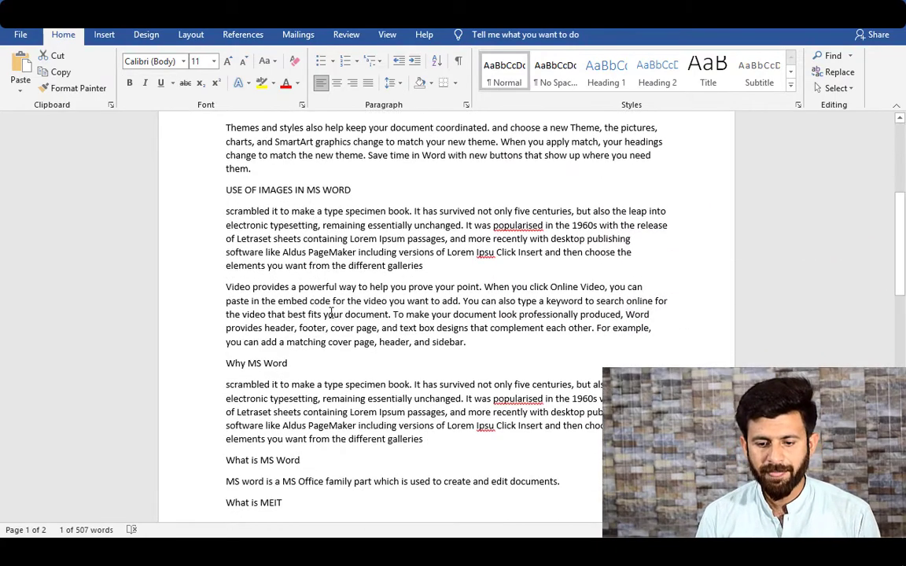
click(380, 249)
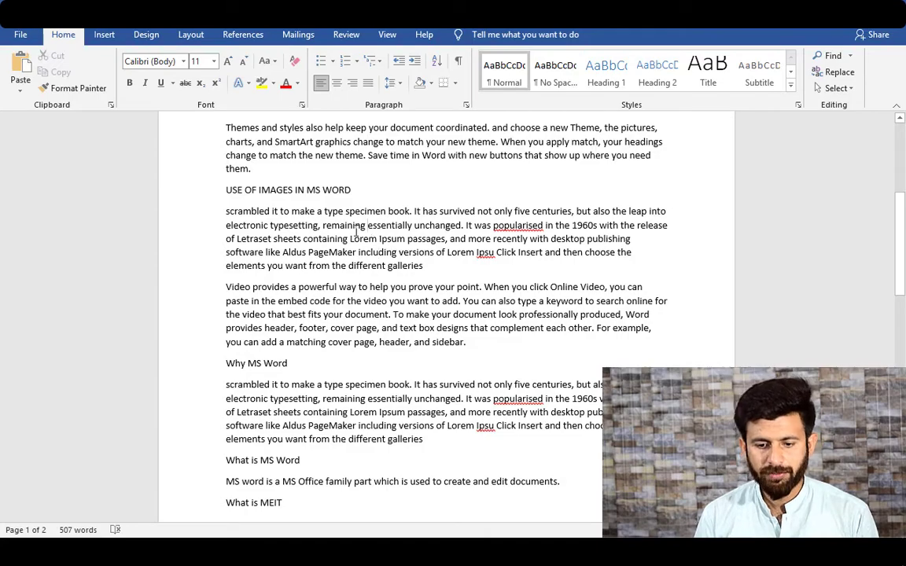
scroll(299, 309, down, 11)
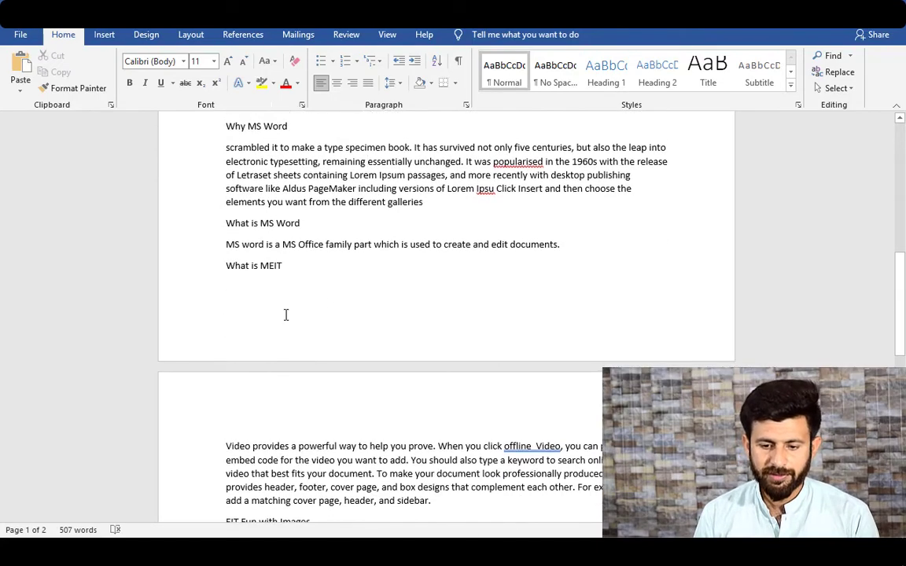
scroll(295, 318, up, 18)
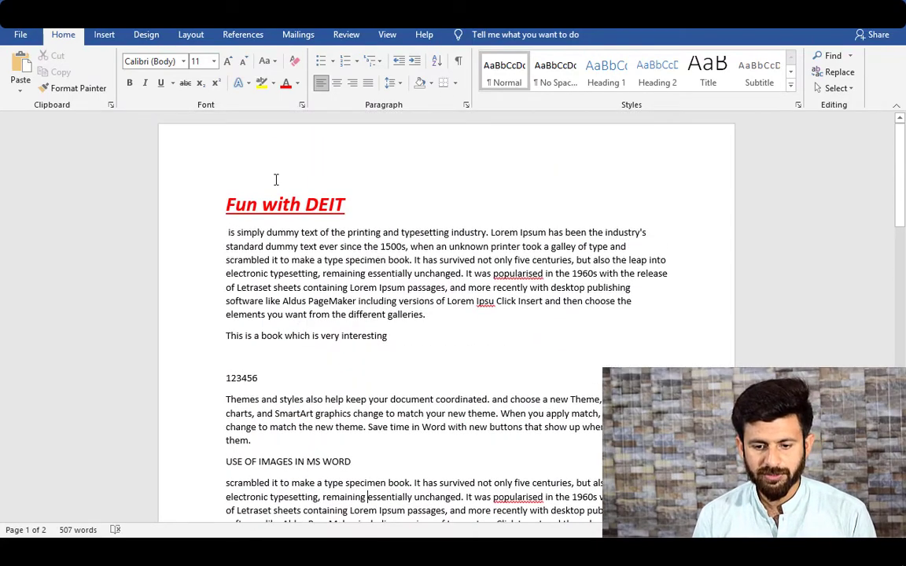
scroll(279, 307, down, 12)
click(284, 317)
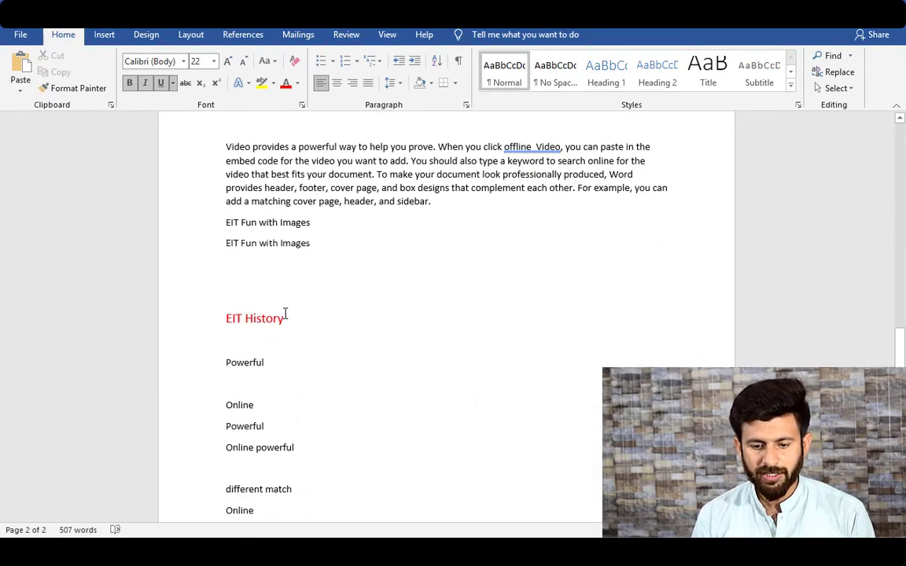
scroll(283, 308, down, 6)
scroll(291, 331, up, 11)
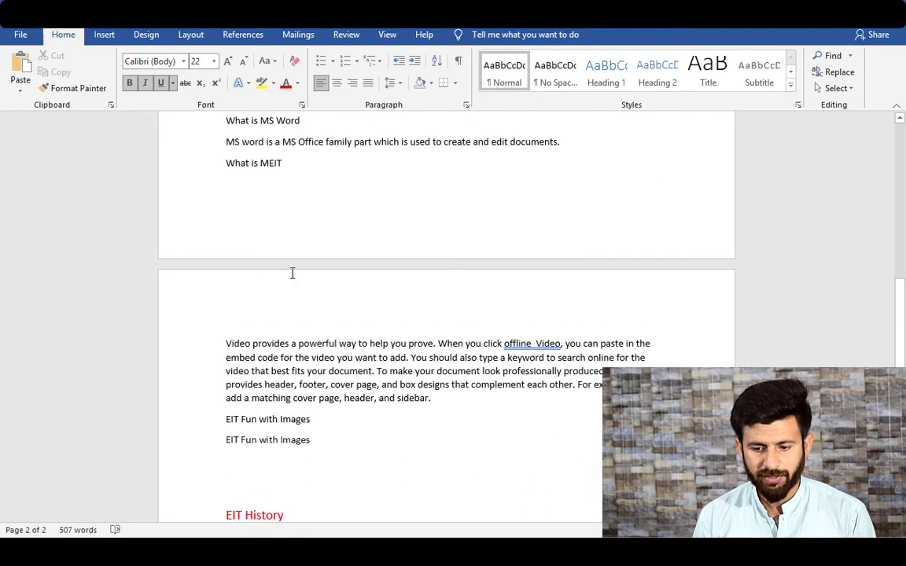
scroll(291, 273, down, 7)
scroll(283, 346, up, 10)
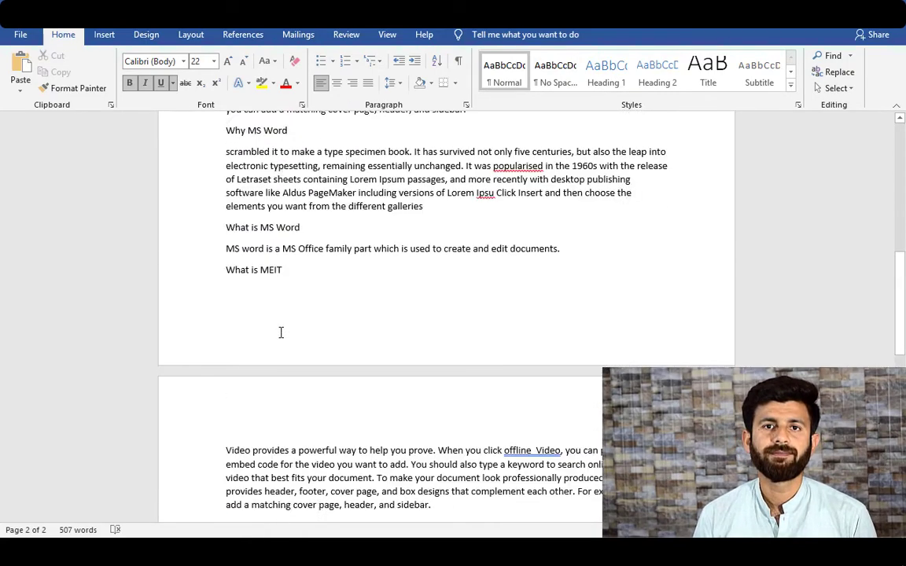
scroll(280, 333, up, 20)
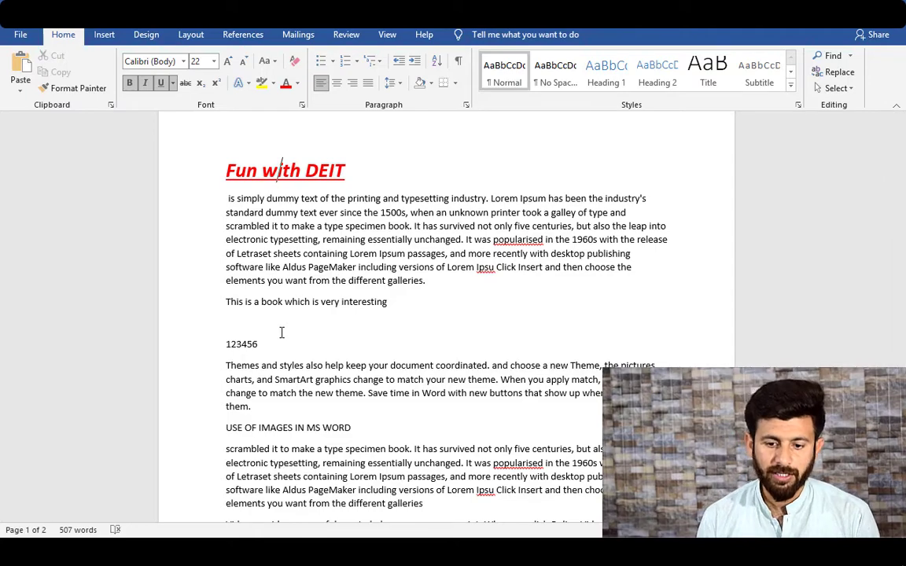
scroll(281, 333, up, 1)
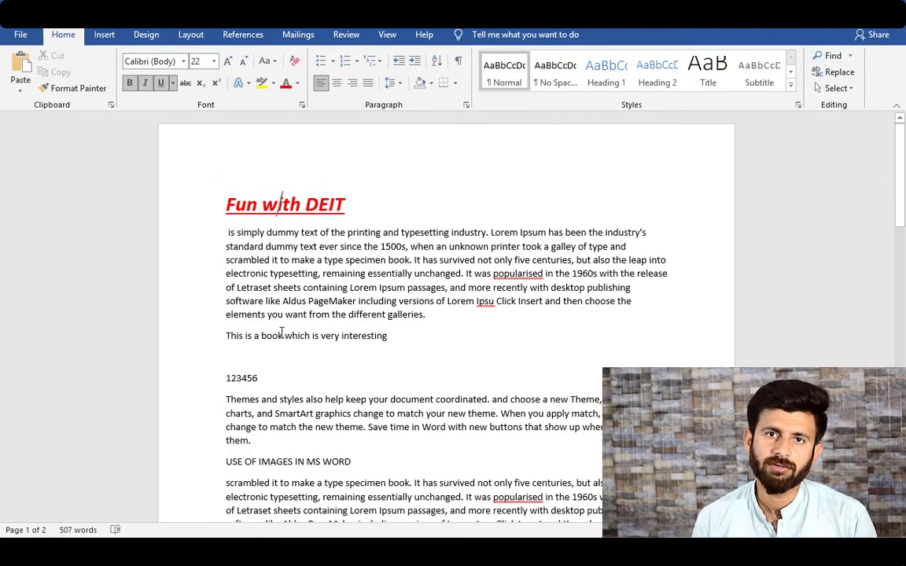
scroll(282, 322, down, 20)
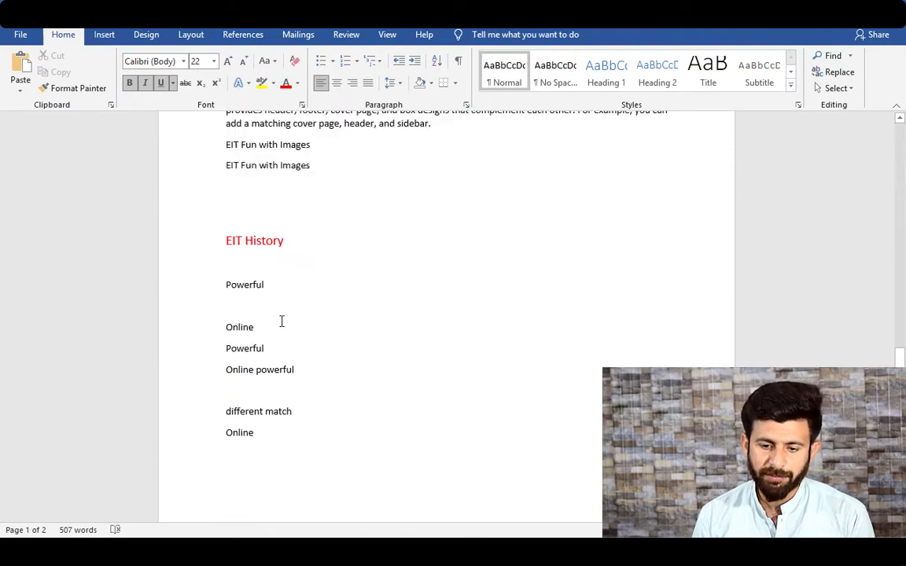
scroll(282, 321, up, 10)
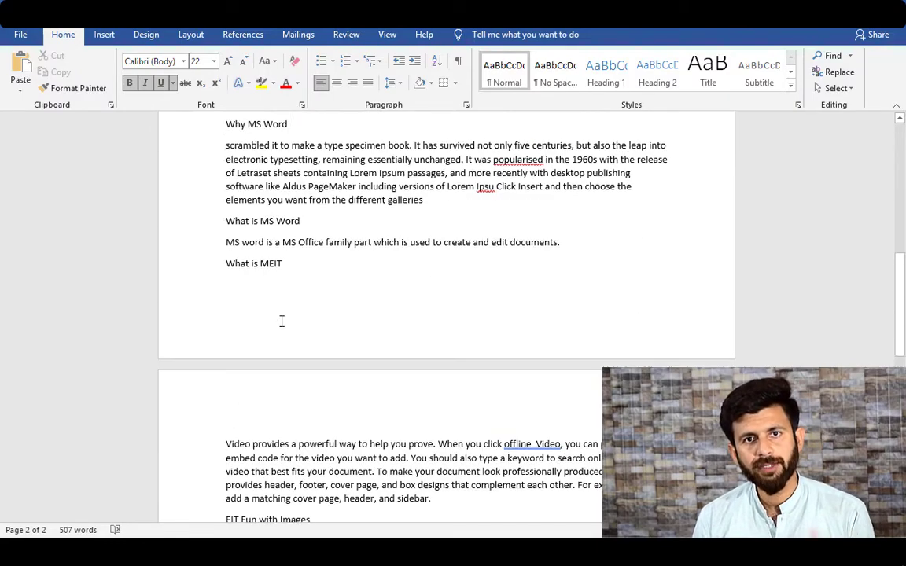
scroll(282, 322, up, 10)
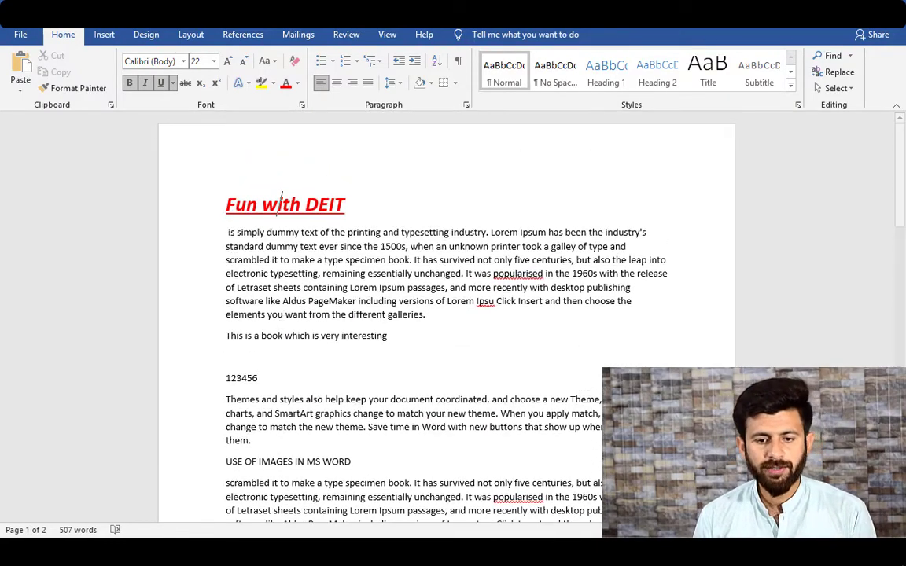
Set the paper size to A4 in the print page setup and check both pages in the print preview
click(20, 34)
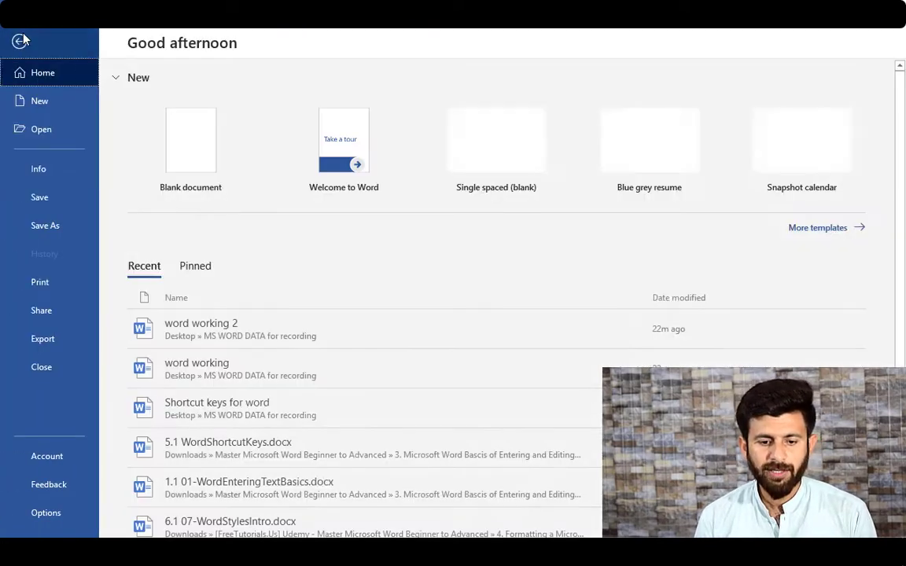
click(41, 282)
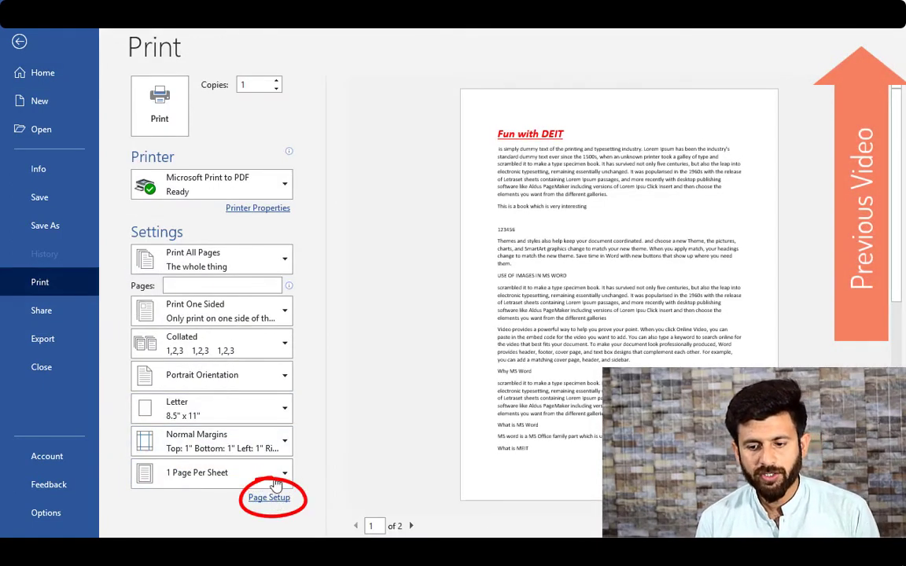
click(275, 487)
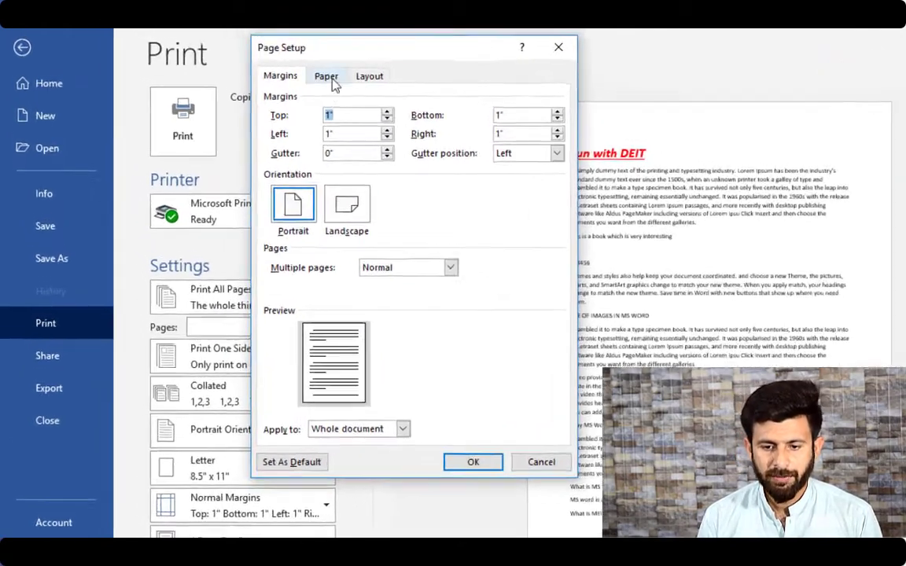
click(285, 66)
click(287, 101)
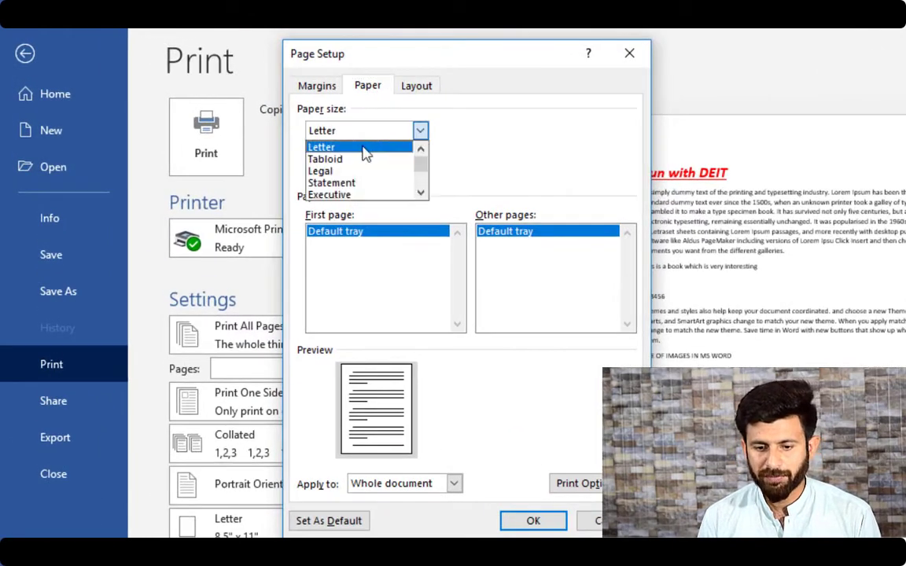
scroll(354, 177, down, 1)
click(338, 187)
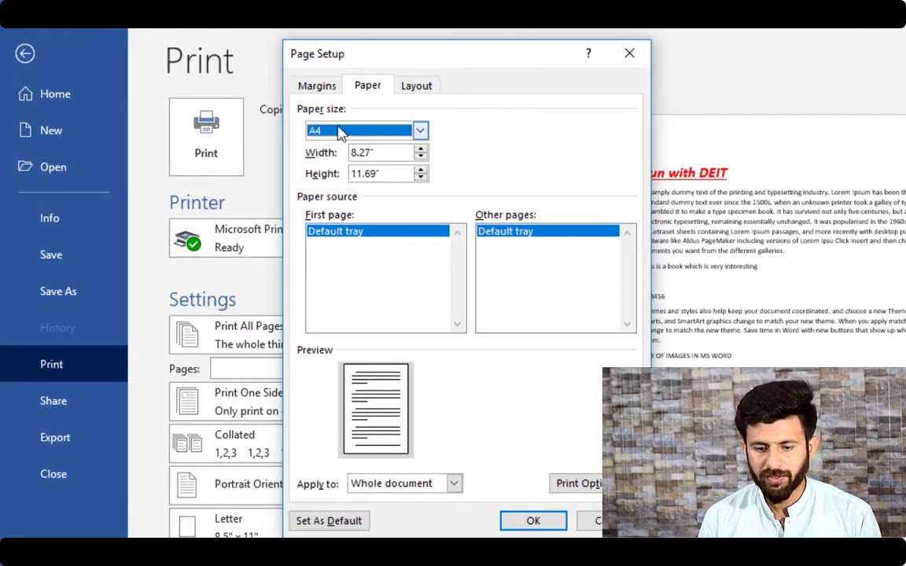
click(319, 86)
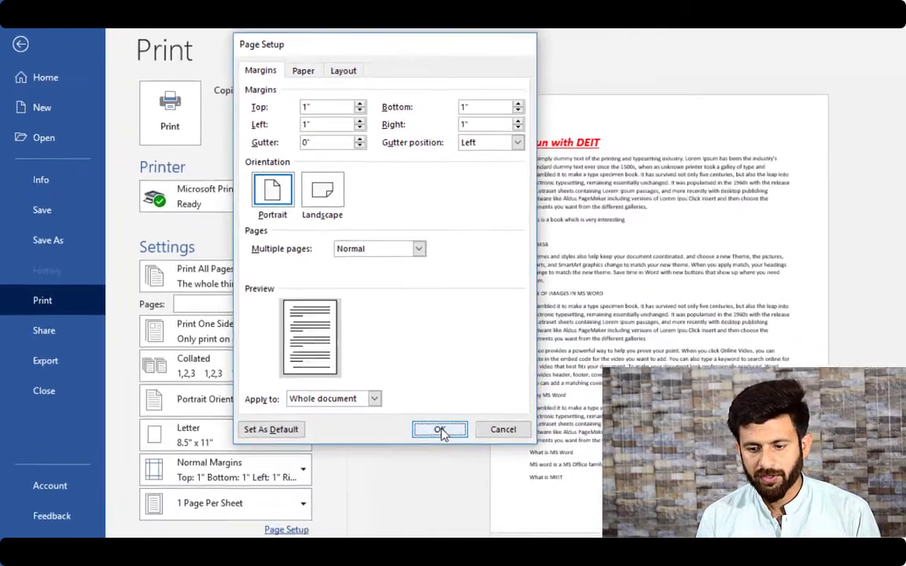
click(533, 520)
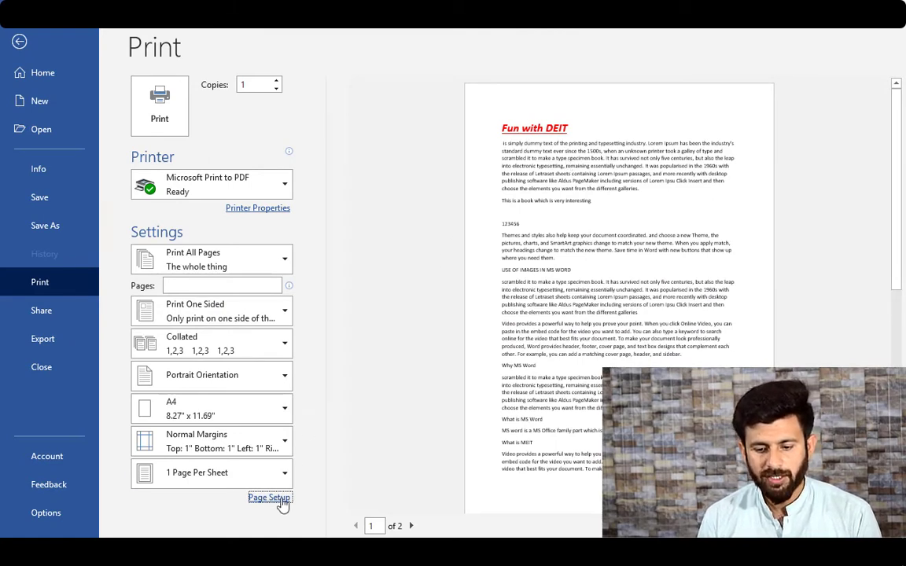
click(410, 525)
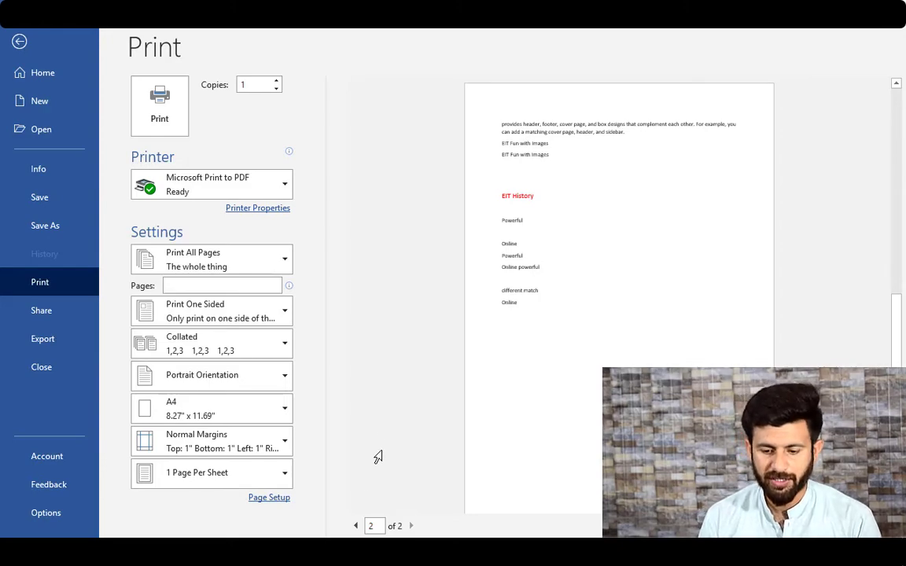
click(356, 526)
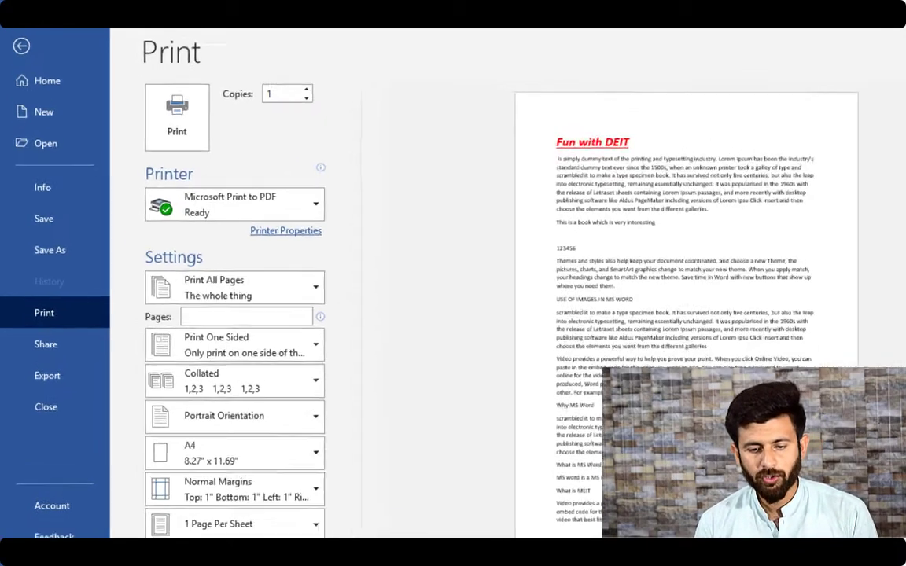
Reopen the page setup from the print view and set the top margin to 0.5"
click(269, 496)
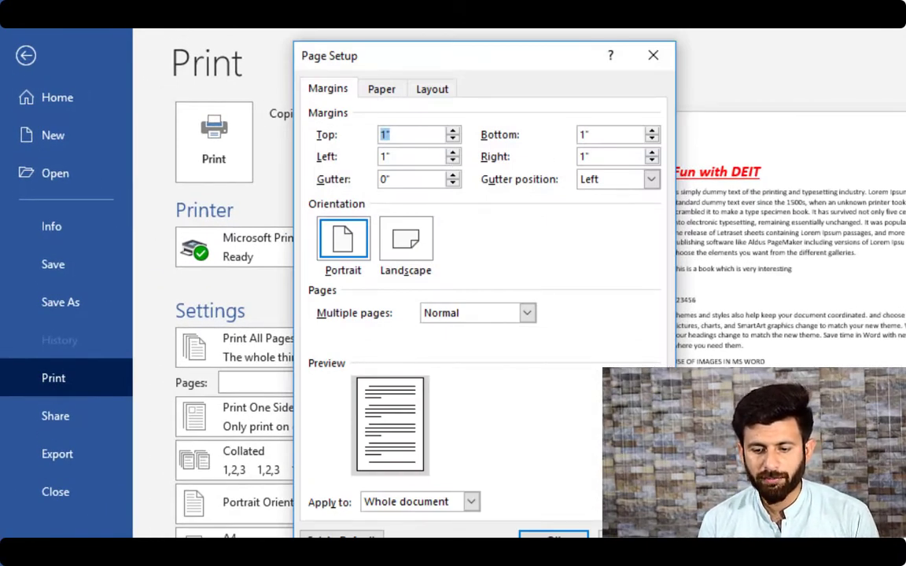
click(453, 140)
click(452, 140)
click(453, 140)
click(453, 140)
click(453, 140)
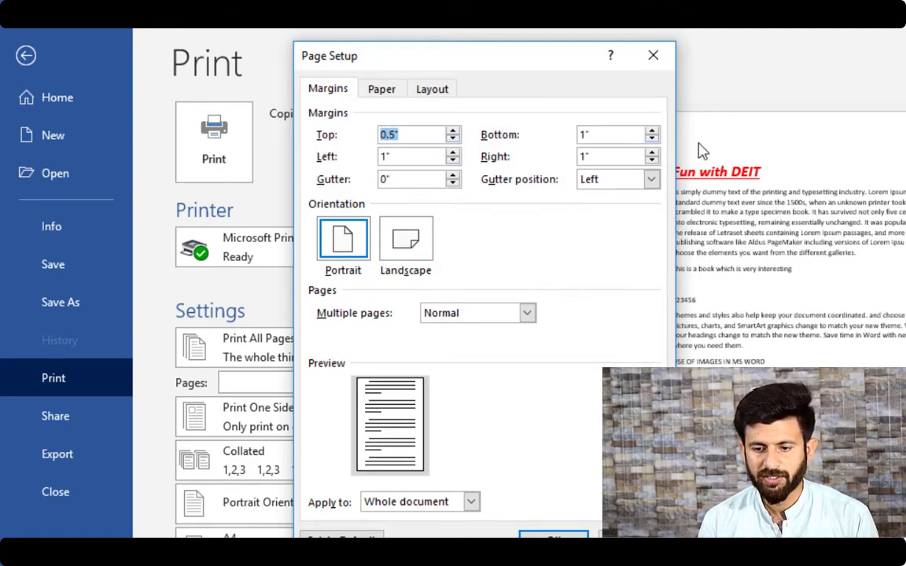
Set the bottom margin to 0.5", apply the page setup and check both pages in the print preview
click(651, 139)
click(651, 139)
click(651, 139)
click(651, 139)
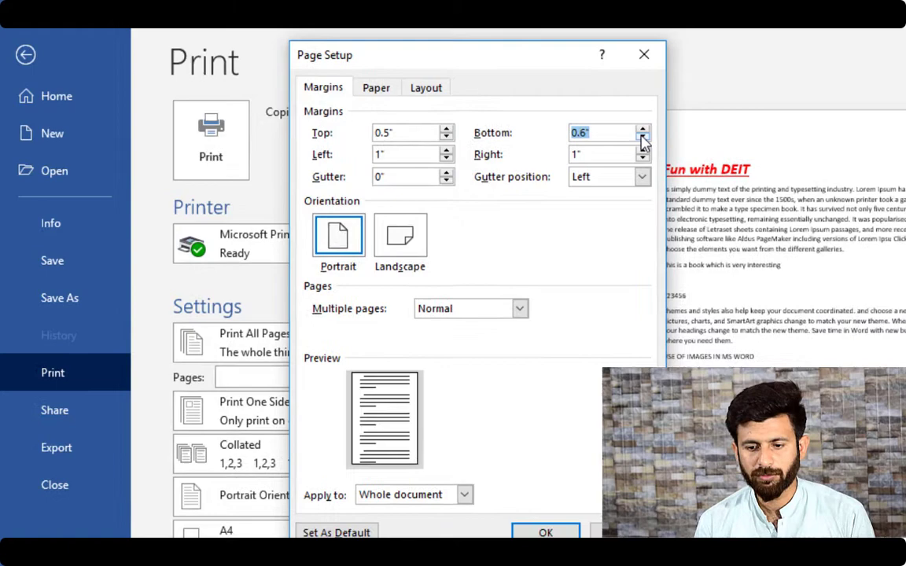
click(643, 140)
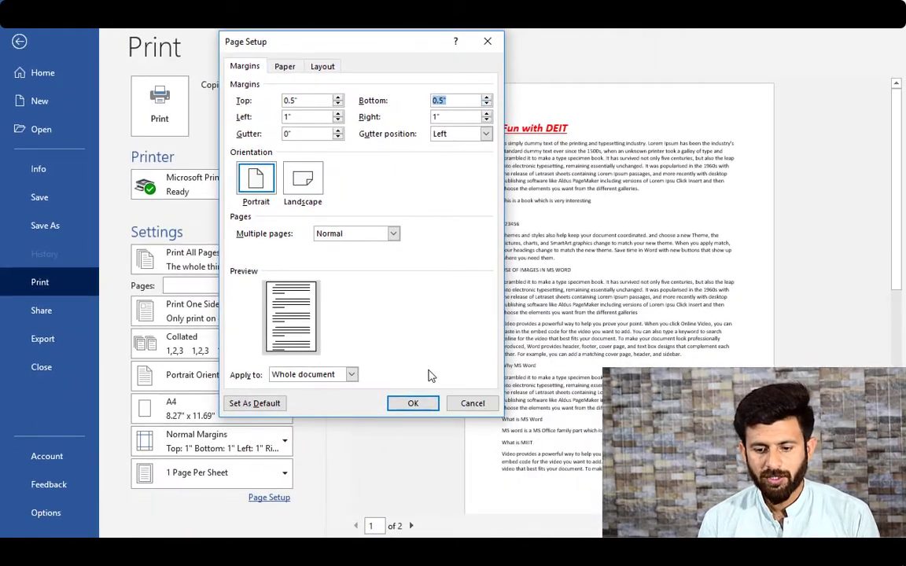
click(412, 403)
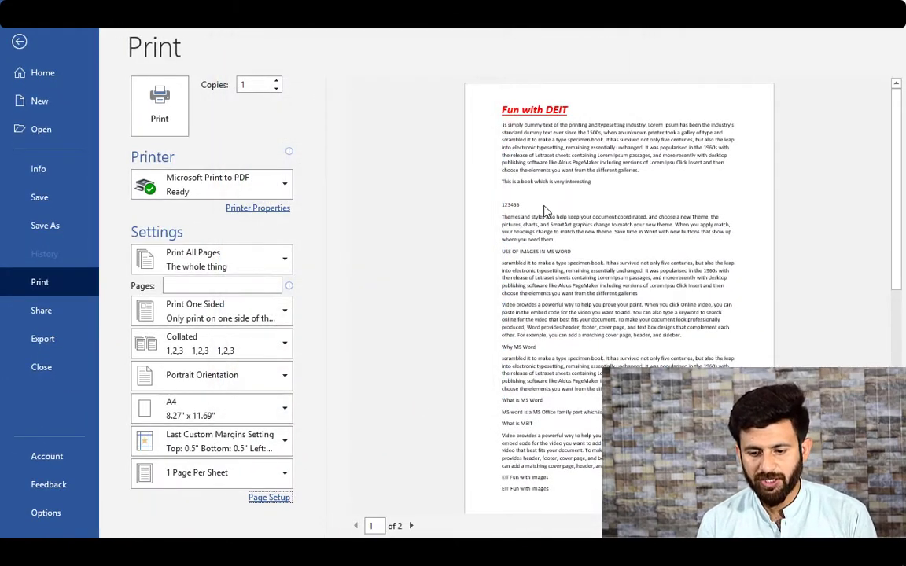
click(411, 526)
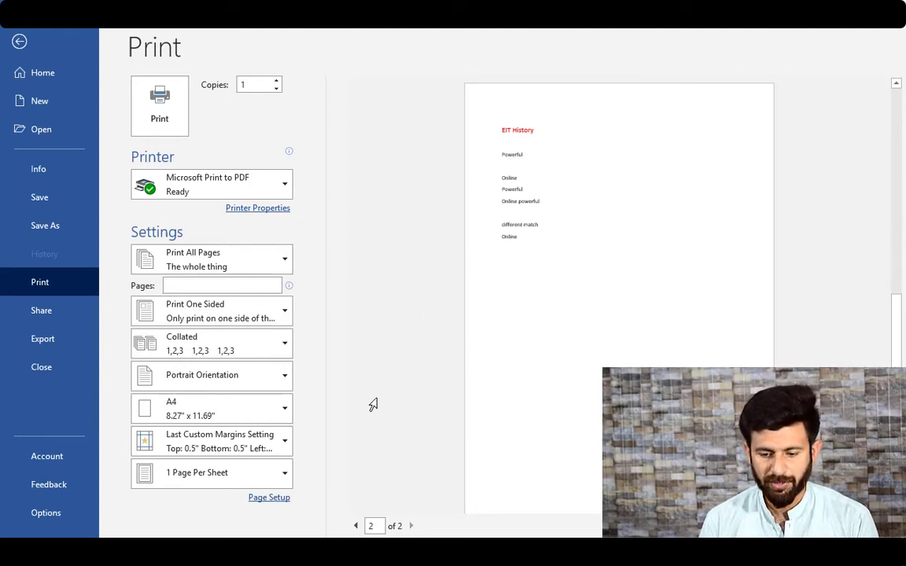
click(356, 526)
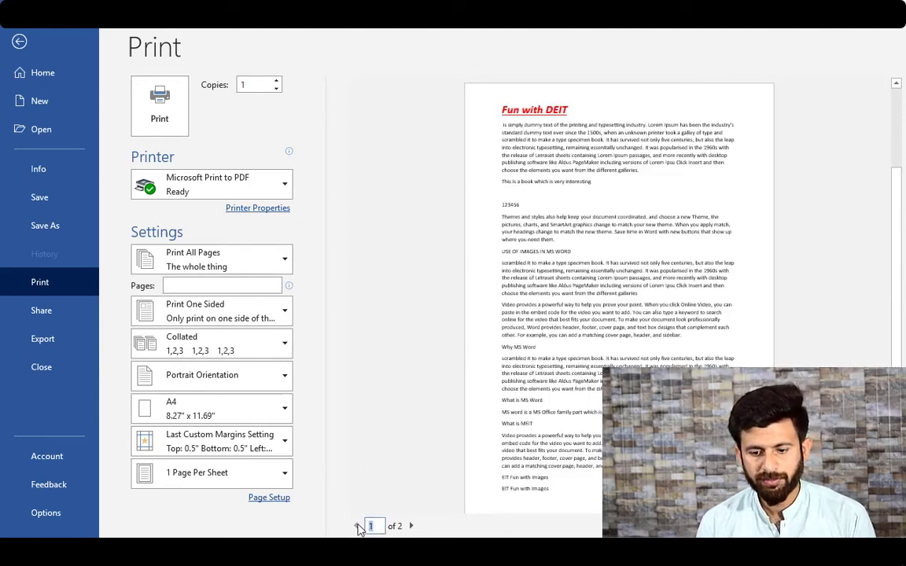
Set the left and right page margins to 0.8", apply the page setup and check both pages in the print preview
click(269, 498)
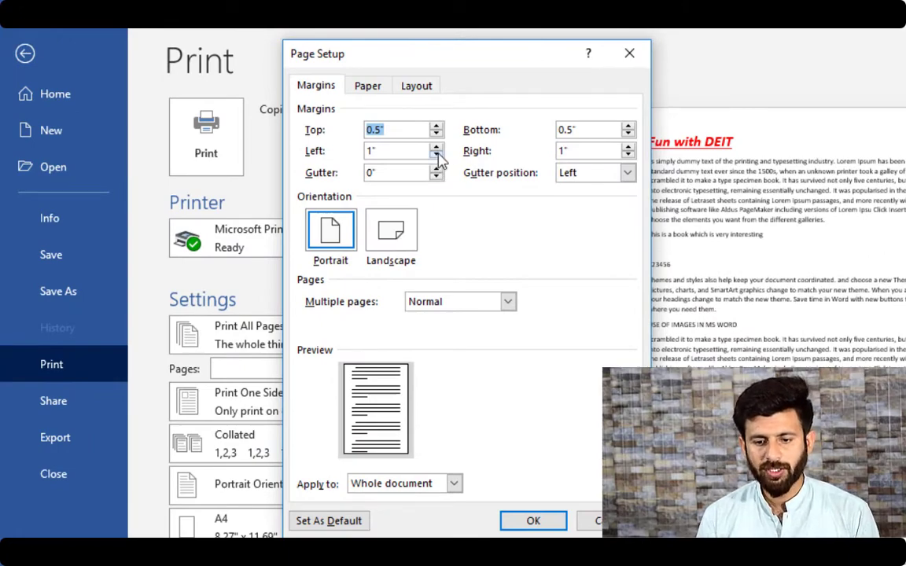
click(437, 155)
click(437, 154)
click(627, 147)
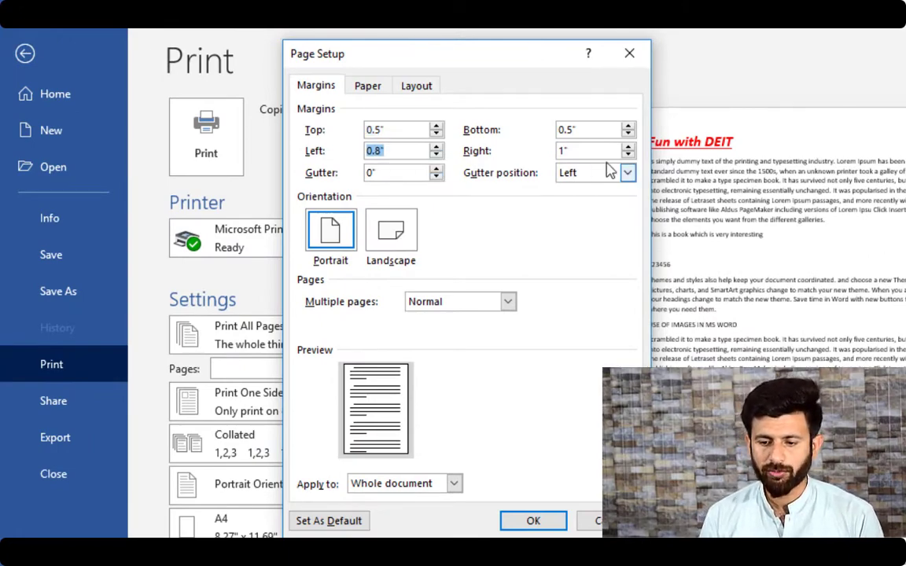
click(627, 146)
click(627, 146)
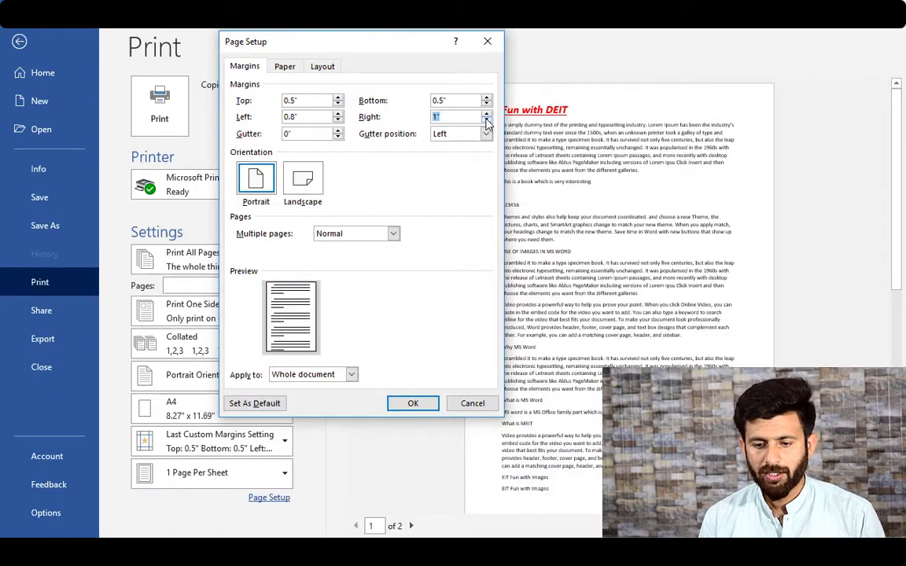
click(415, 404)
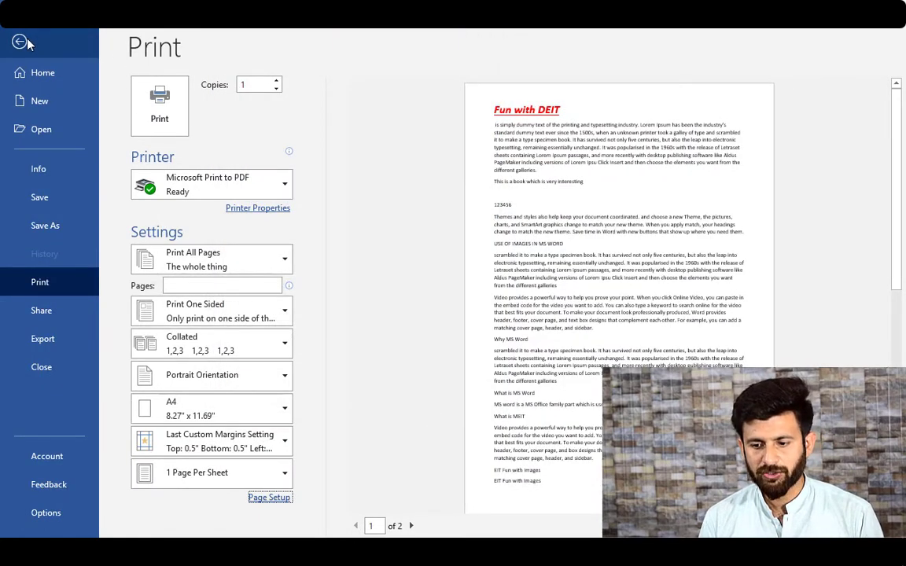
click(411, 525)
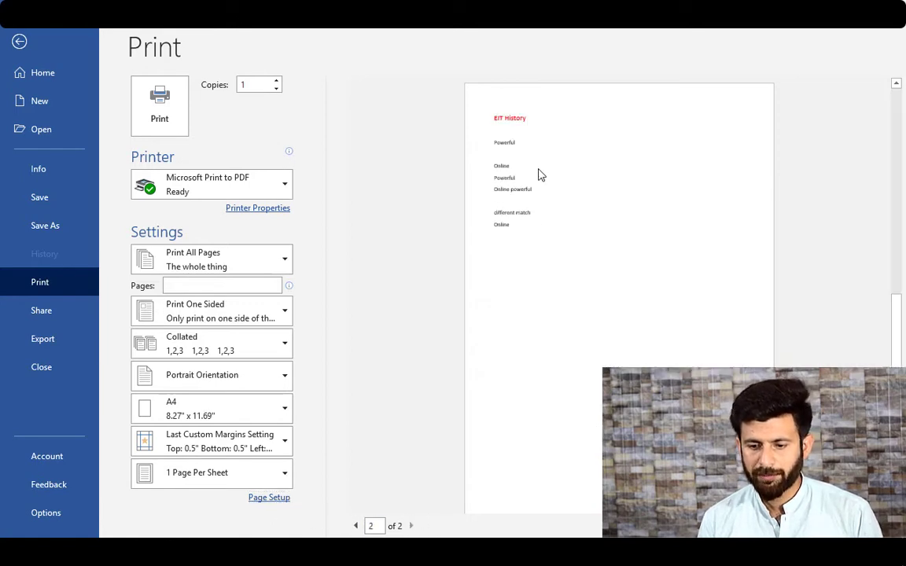
click(354, 525)
Set the left margin to 0.6" and the right margin to 0.5" in the page setup and apply it
click(271, 497)
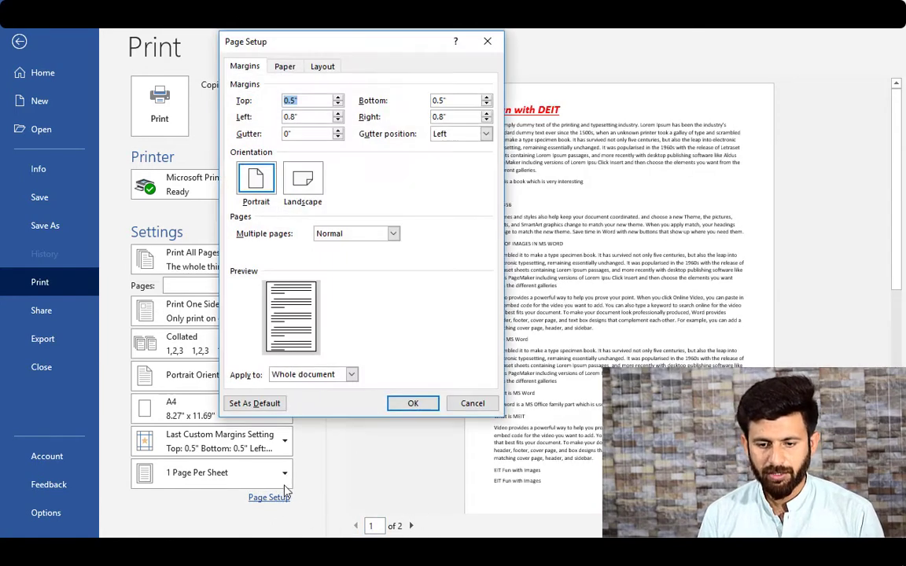
click(338, 120)
click(338, 120)
click(338, 120)
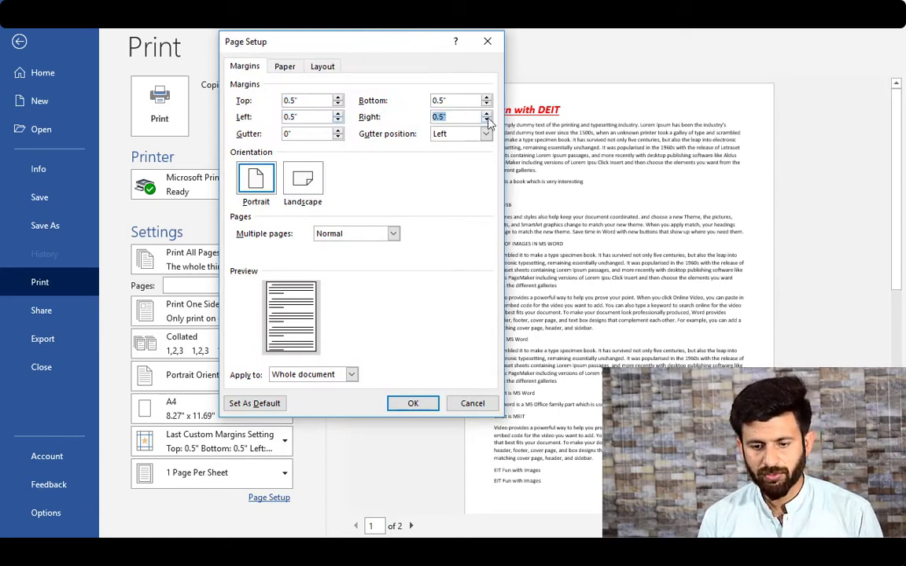
click(338, 114)
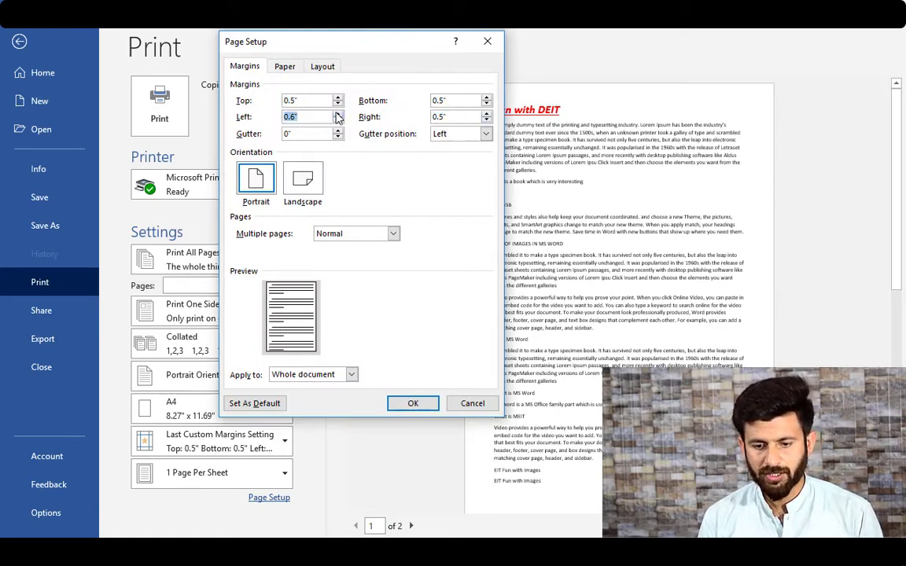
click(413, 404)
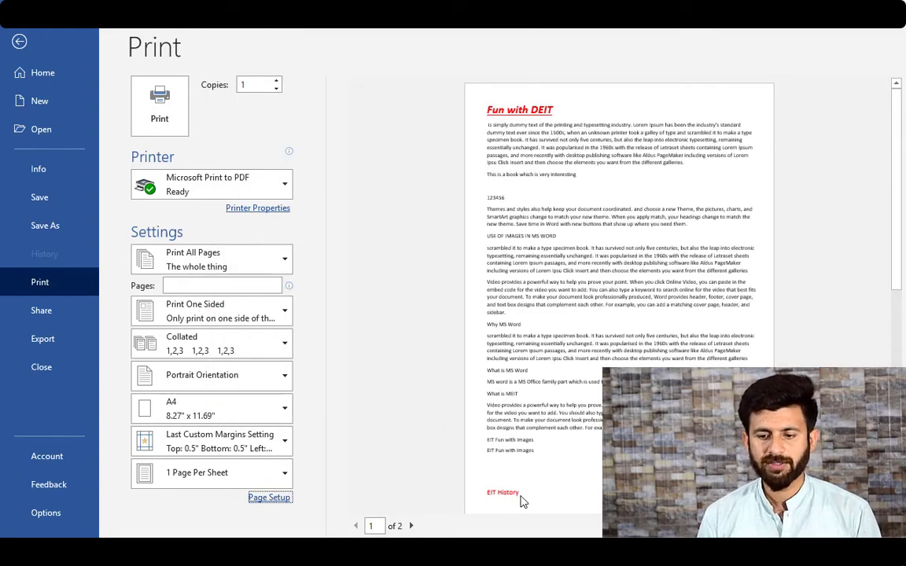
Return to the document and delete the two blank lines inside the word list on the second page
click(17, 40)
scroll(277, 280, down, 19)
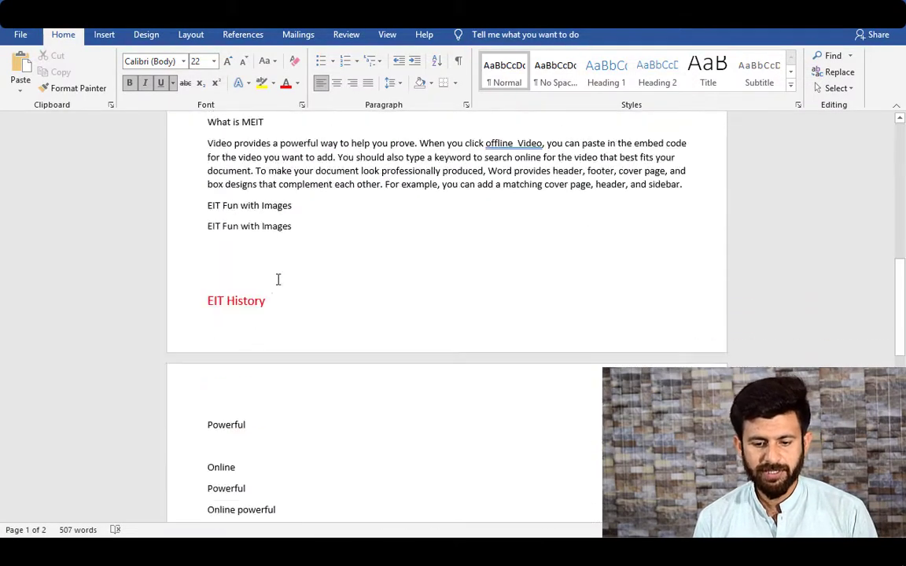
scroll(283, 328, up, 6)
scroll(277, 312, up, 13)
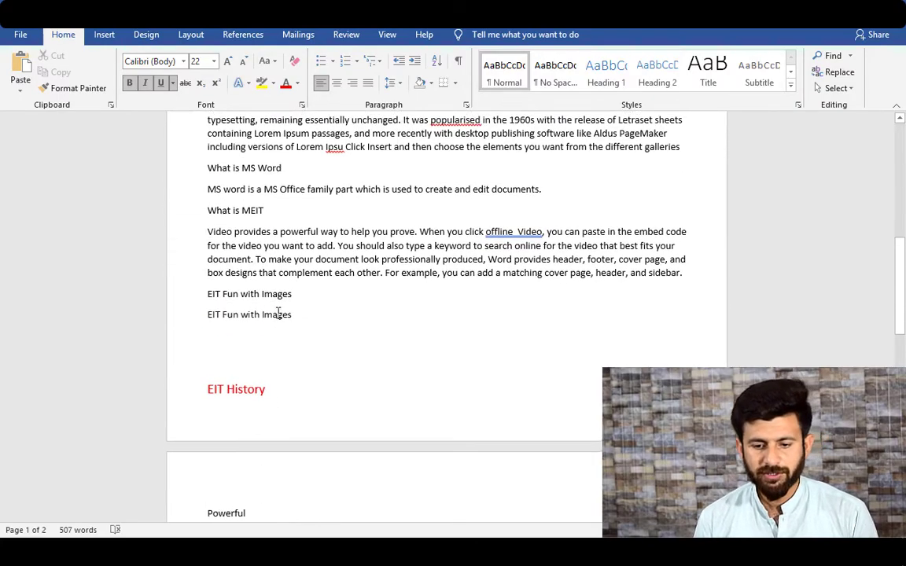
click(260, 318)
scroll(260, 318, down, 20)
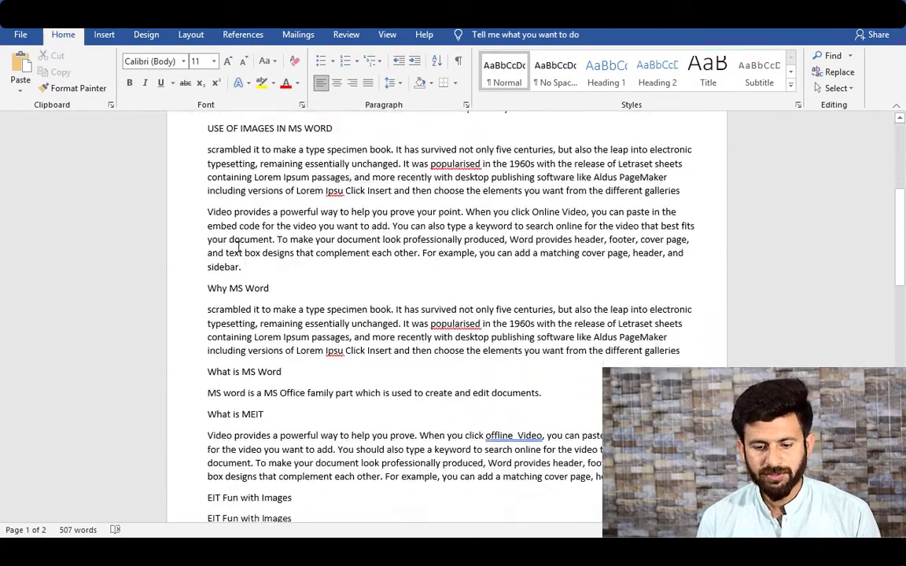
scroll(234, 260, up, 3)
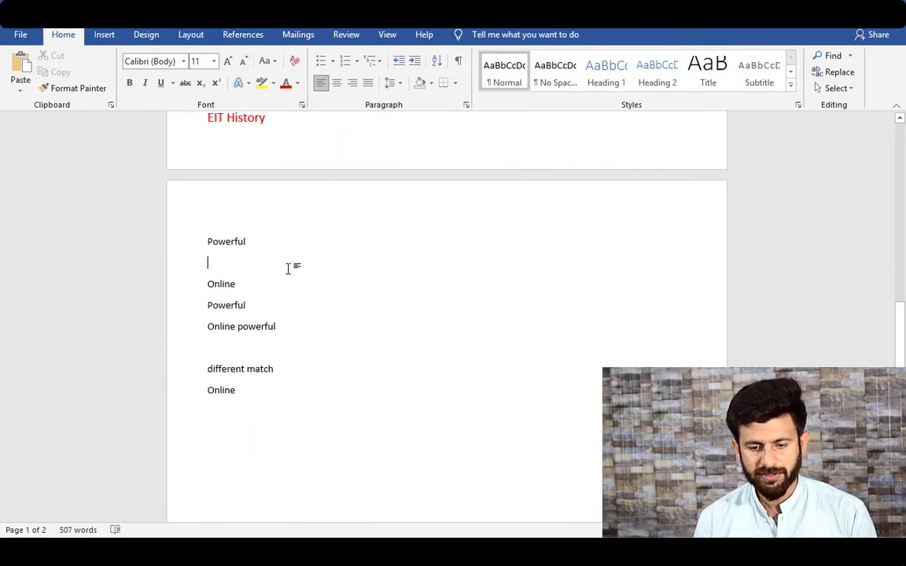
key(Delete)
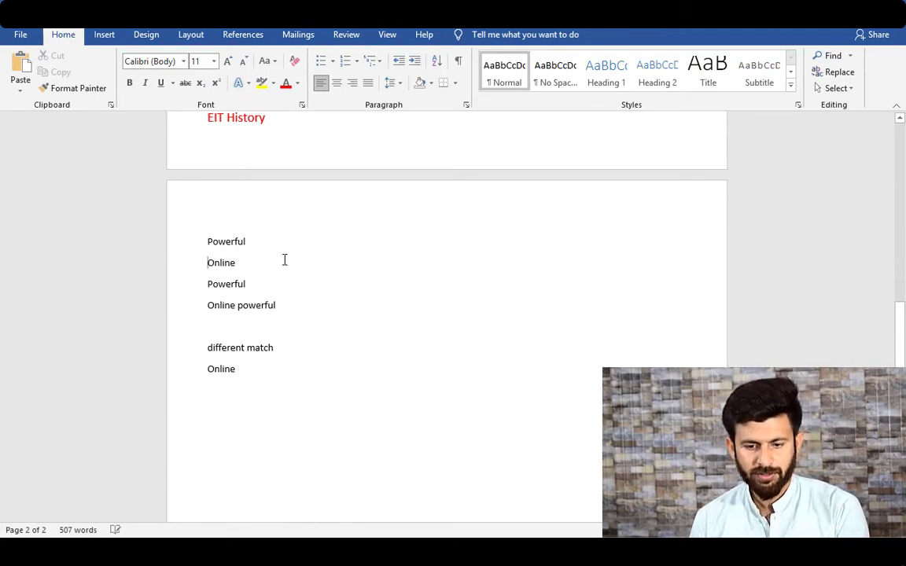
click(220, 326)
key(Delete)
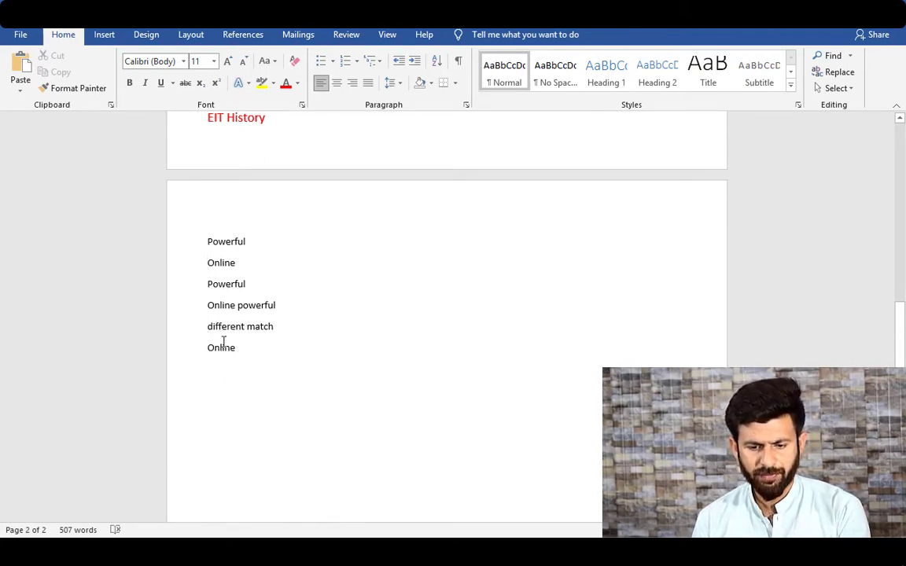
Delete two blank lines between the second "EIT Fun with Images" line and the "EIT History" heading
scroll(245, 293, up, 7)
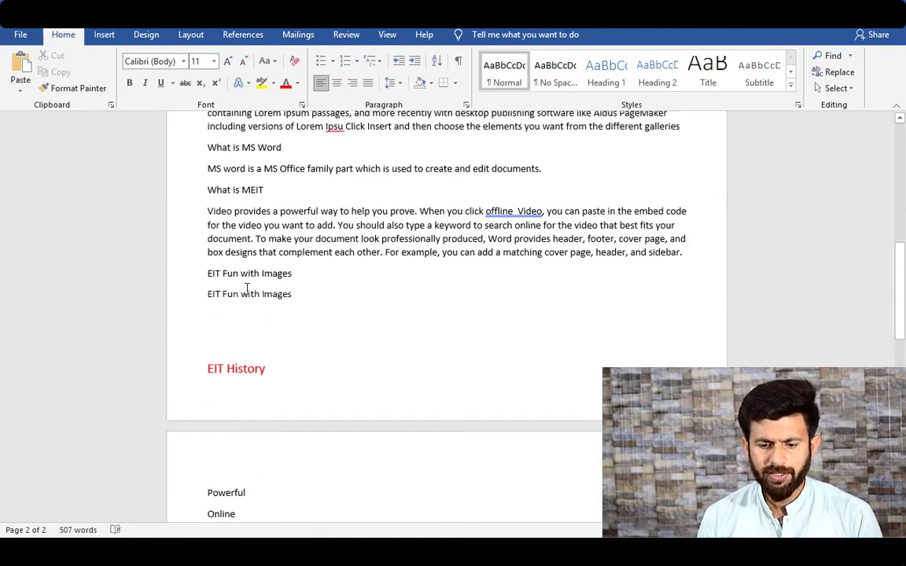
scroll(275, 289, down, 5)
scroll(277, 265, up, 2)
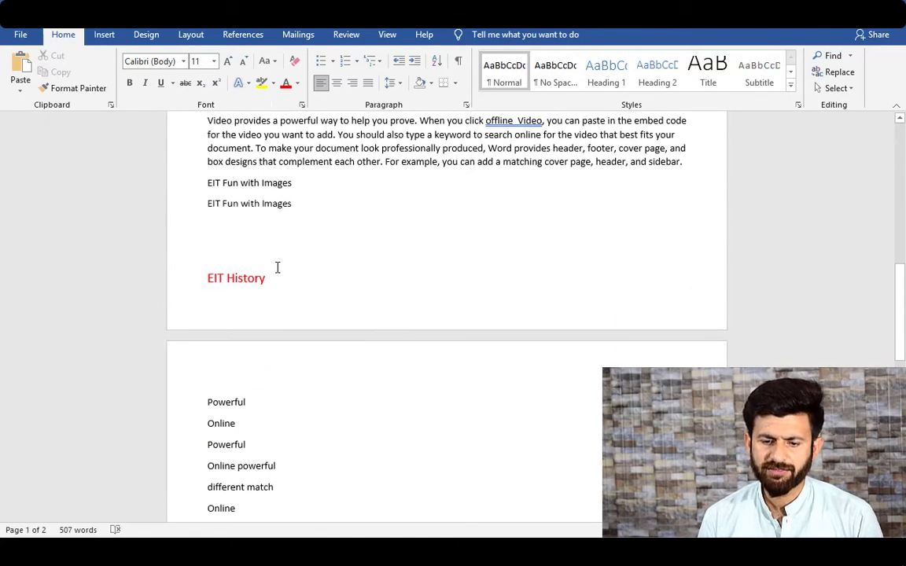
click(226, 244)
click(216, 229)
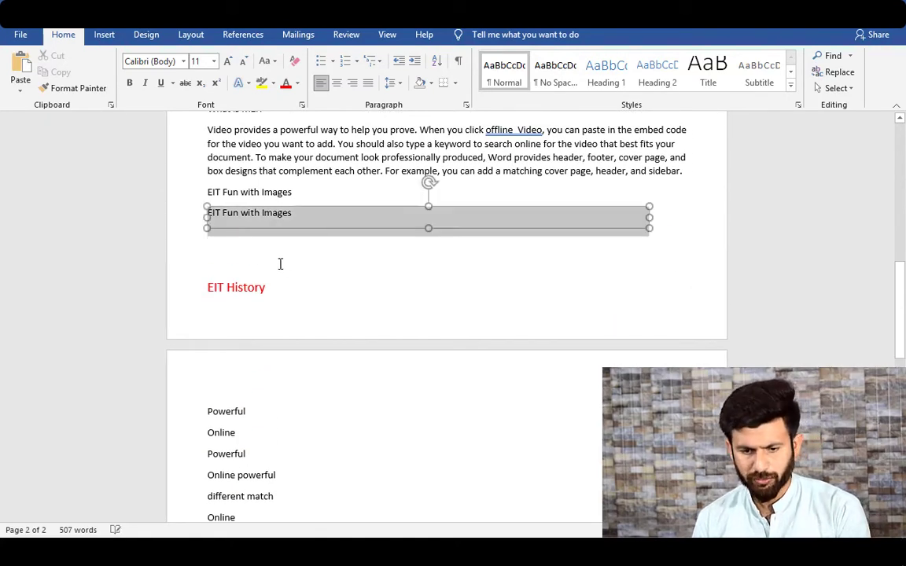
click(219, 248)
key(Delete)
key(Delete)
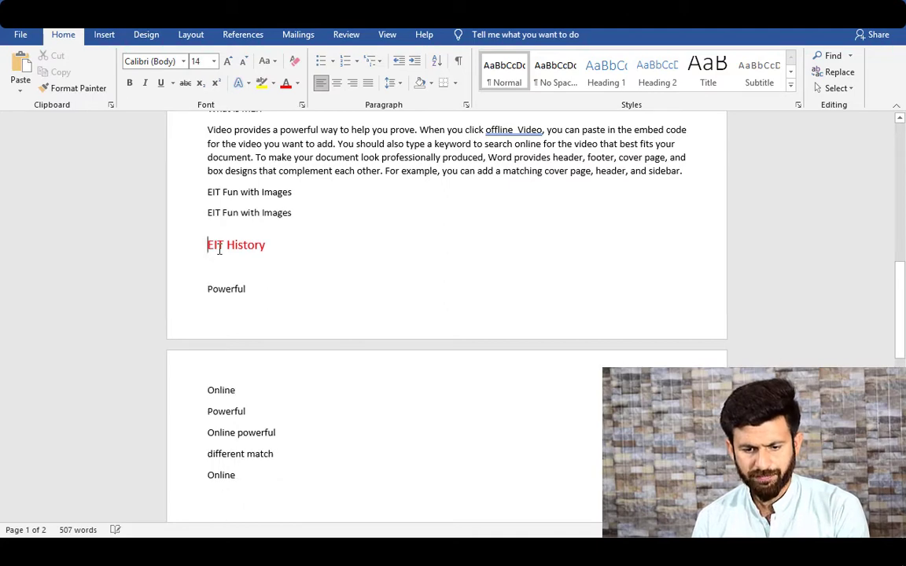
click(217, 229)
click(264, 226)
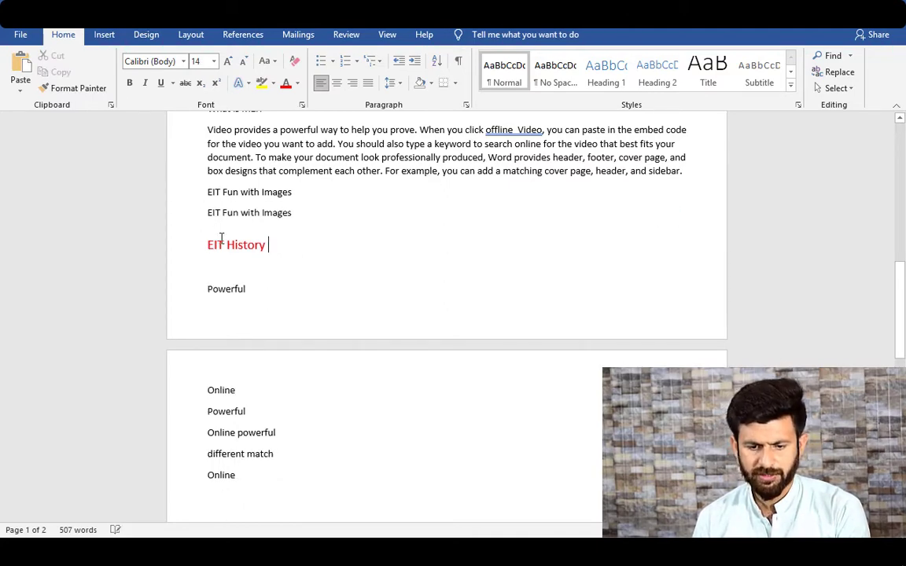
Apply the No Spacing style to all the word list lines on the second page
scroll(245, 295, down, 1)
scroll(248, 318, up, 4)
scroll(256, 309, down, 4)
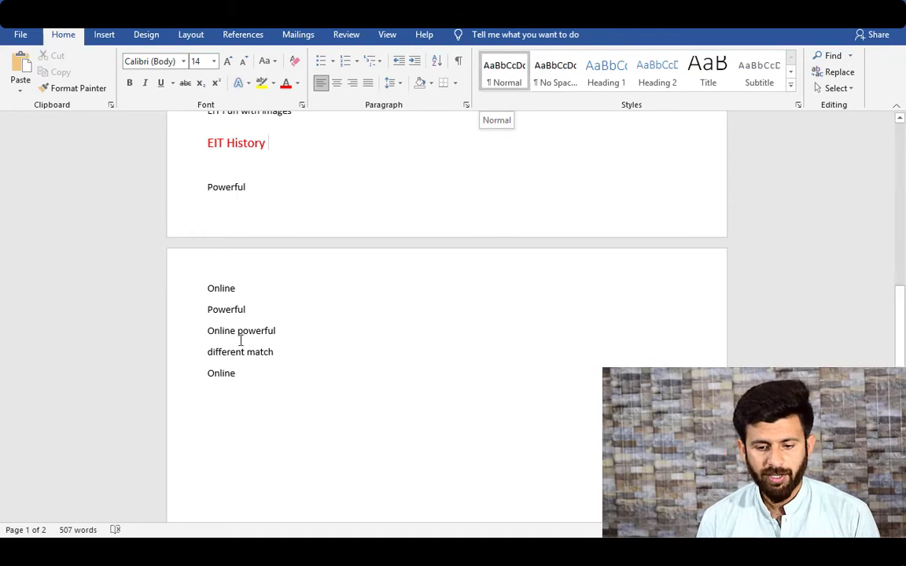
drag(245, 380, 204, 293)
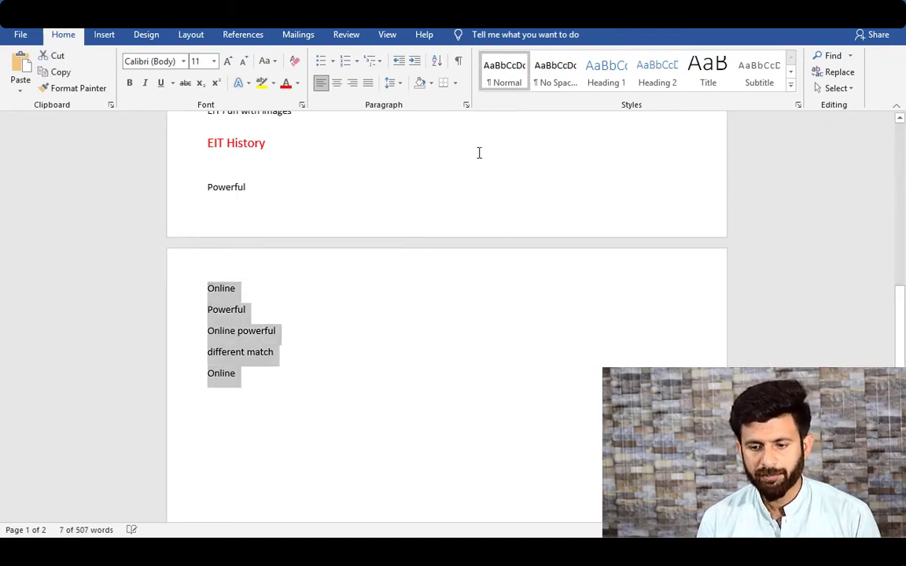
click(554, 85)
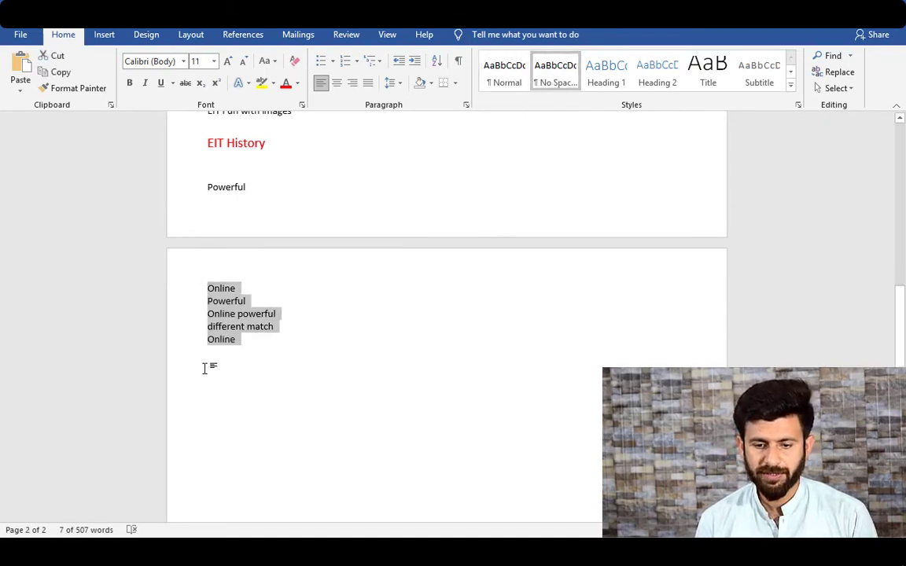
Delete the blank line above "123456" on the first page
scroll(237, 323, up, 12)
scroll(241, 331, up, 1)
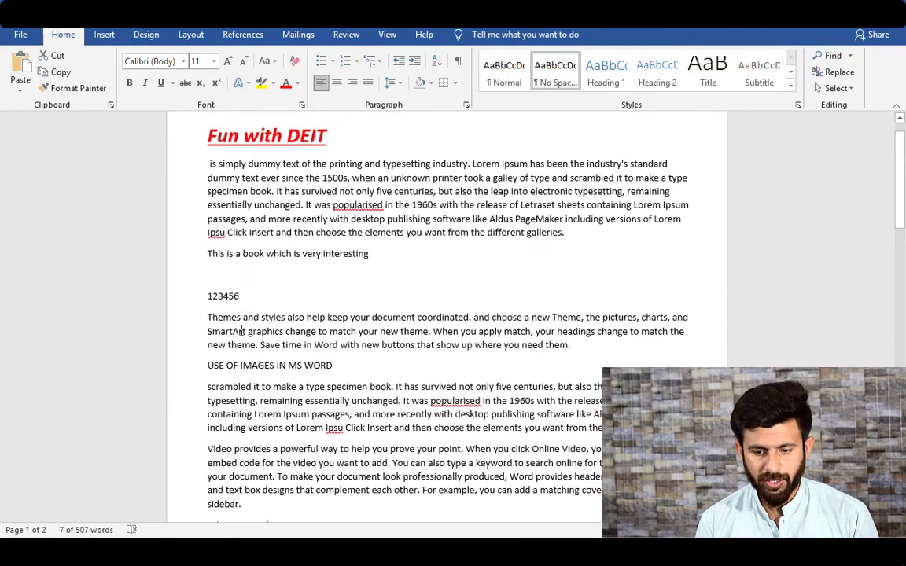
click(227, 275)
key(BackSpace)
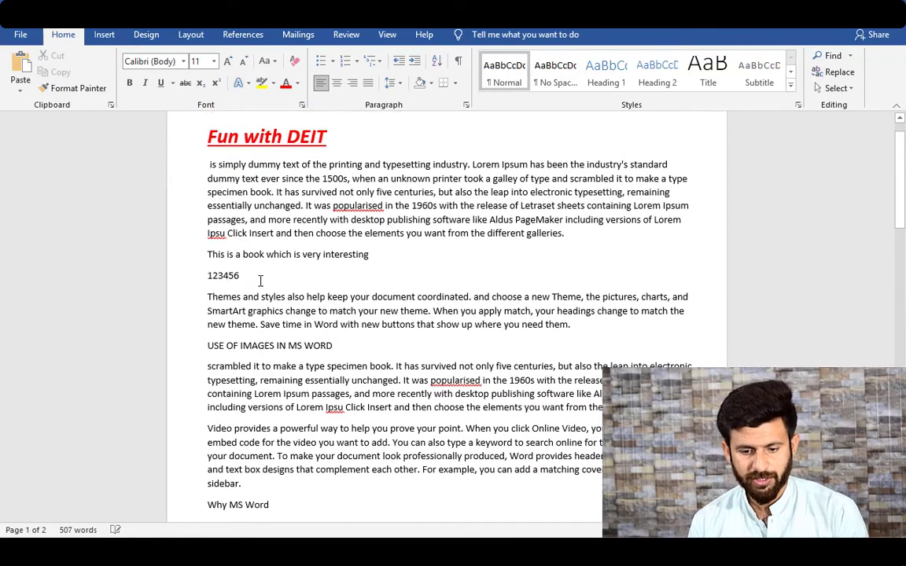
Apply the No Spacing style to the lines "This is a book which is very interesting" and "123456"
scroll(252, 314, down, 12)
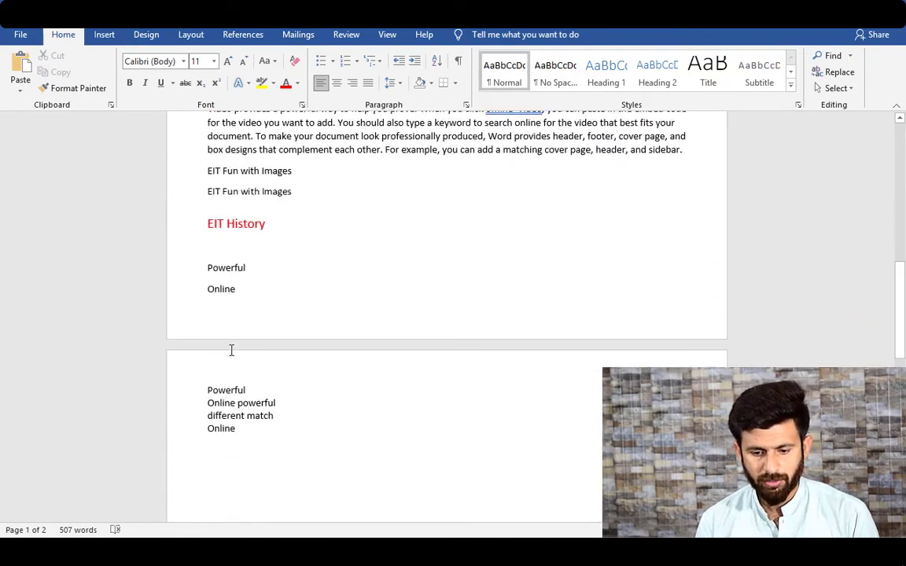
scroll(231, 349, down, 3)
scroll(233, 346, up, 15)
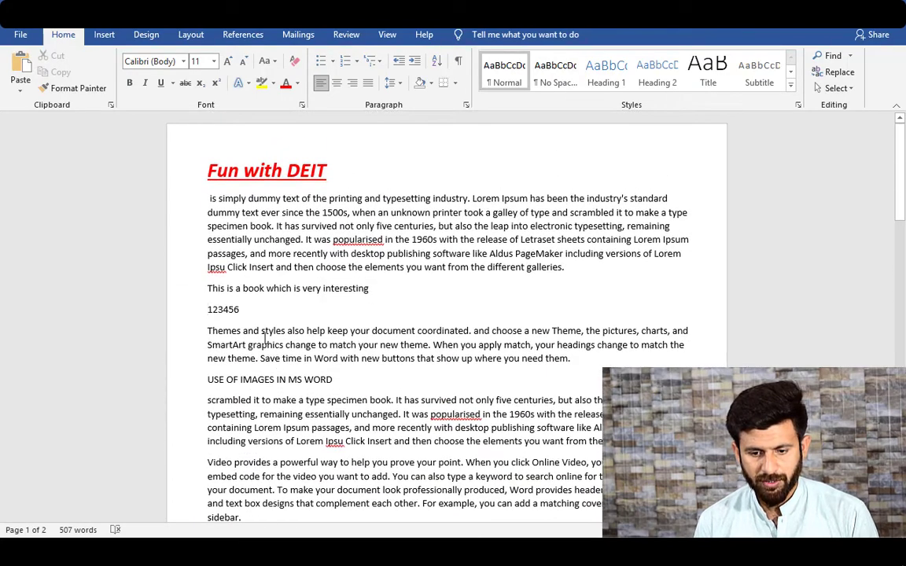
click(236, 308)
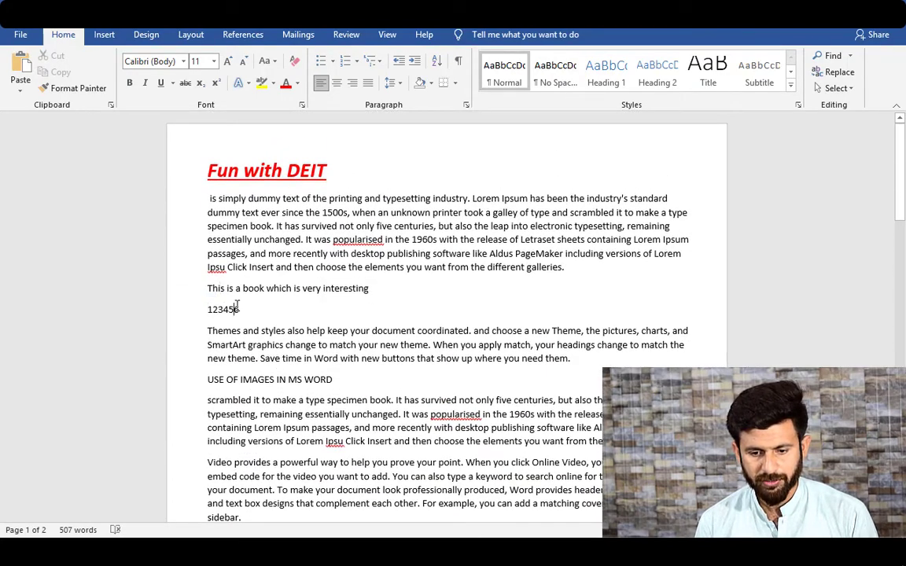
drag(263, 313, 205, 287)
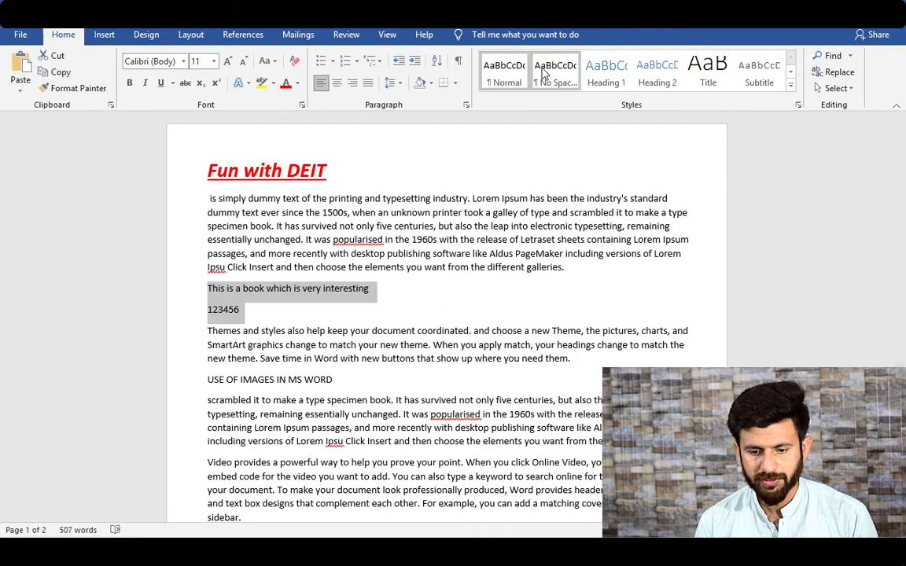
click(545, 73)
Apply the No Spacing style to the text from "USE OF IMAGES IN MS WORD" through the paragraph under "What is MEIT", and check the page end
scroll(285, 351, down, 4)
drag(269, 352, 264, 351)
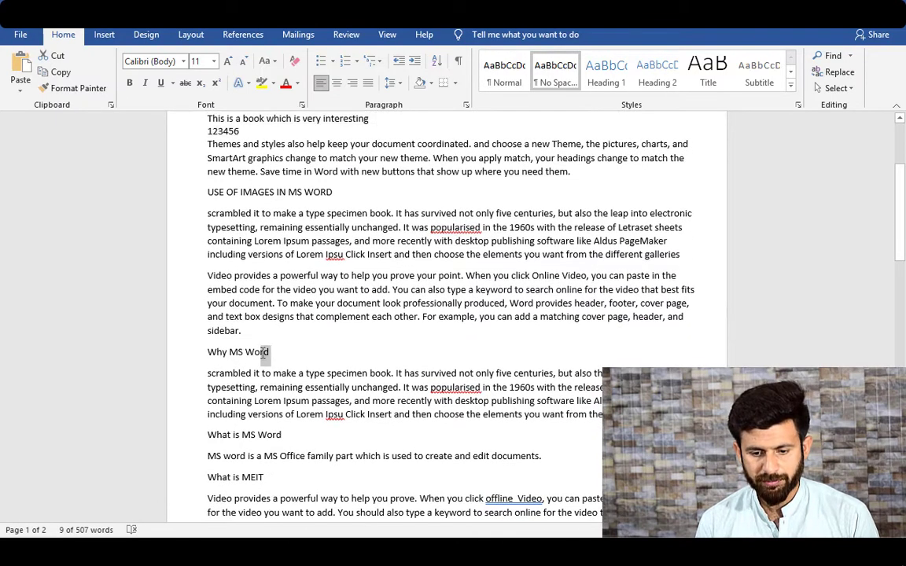
drag(282, 478, 189, 193)
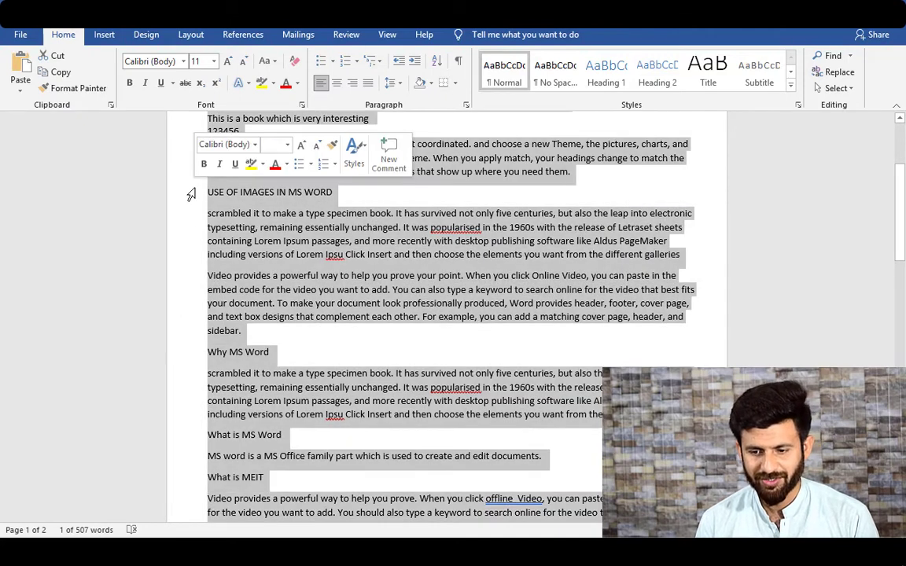
click(190, 194)
key(shift+Down)
key(shift+Down)
key(shift+Down)
key(shift+Down)
key(shift+Down)
key(shift+Down)
key(shift+Down)
key(shift+Down)
key(shift+Down)
key(shift+Down)
key(shift+Down)
key(shift+Down)
key(shift+Down)
key(shift+Down)
key(shift+Down)
key(shift+Down)
key(shift+Down)
key(shift+Down)
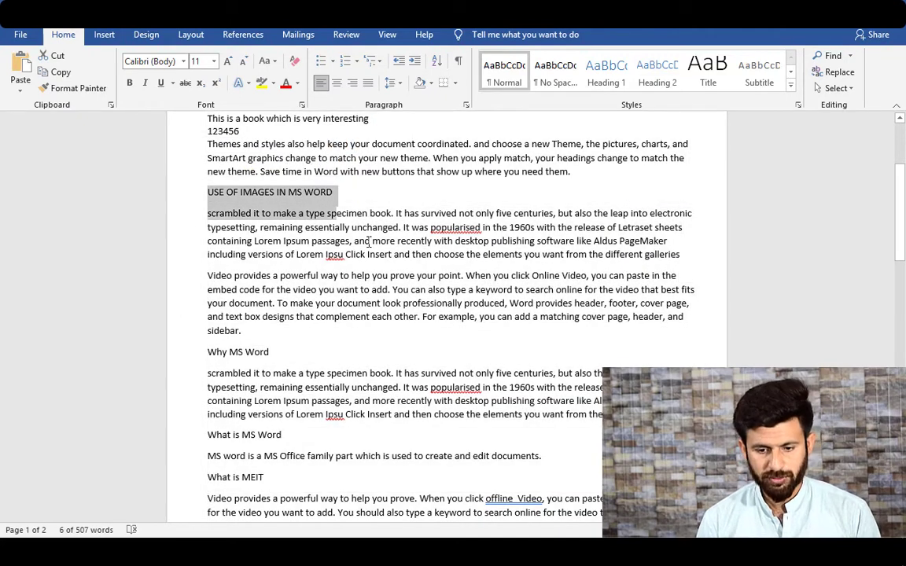
key(shift+Down)
key(shift+Down)
key(shift+Down)
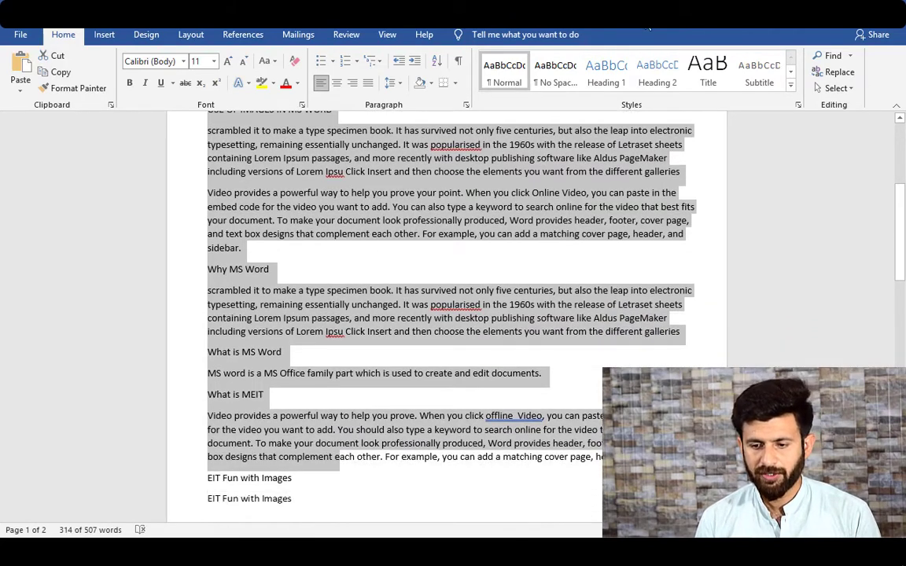
click(554, 75)
scroll(283, 314, down, 4)
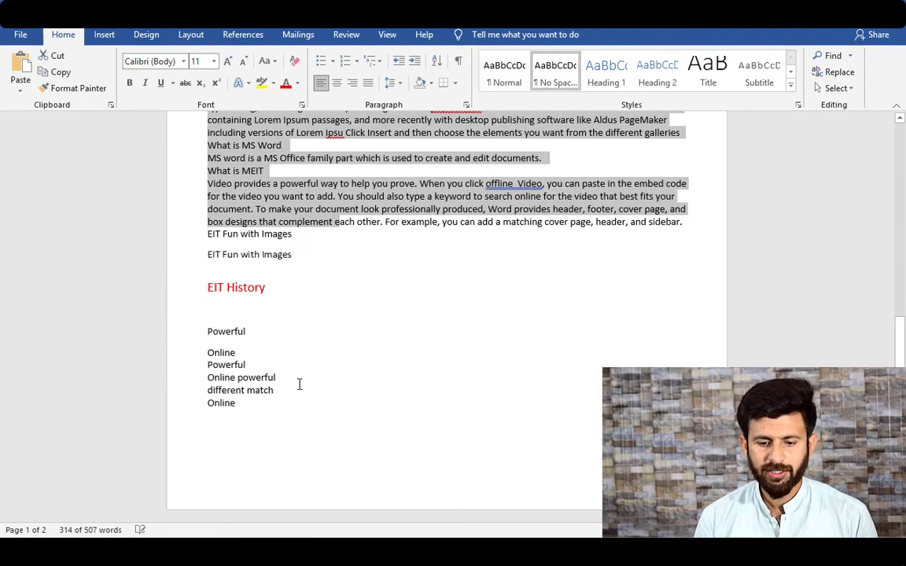
click(220, 439)
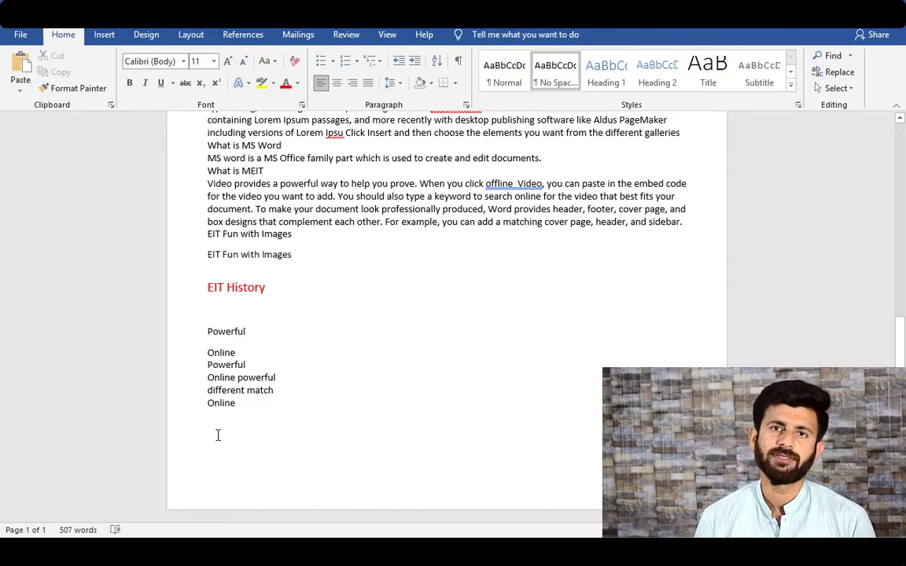
Try line spacings of 1.5 and 1.0 on the paragraph below the "Fun with DEIT" title
scroll(289, 362, up, 15)
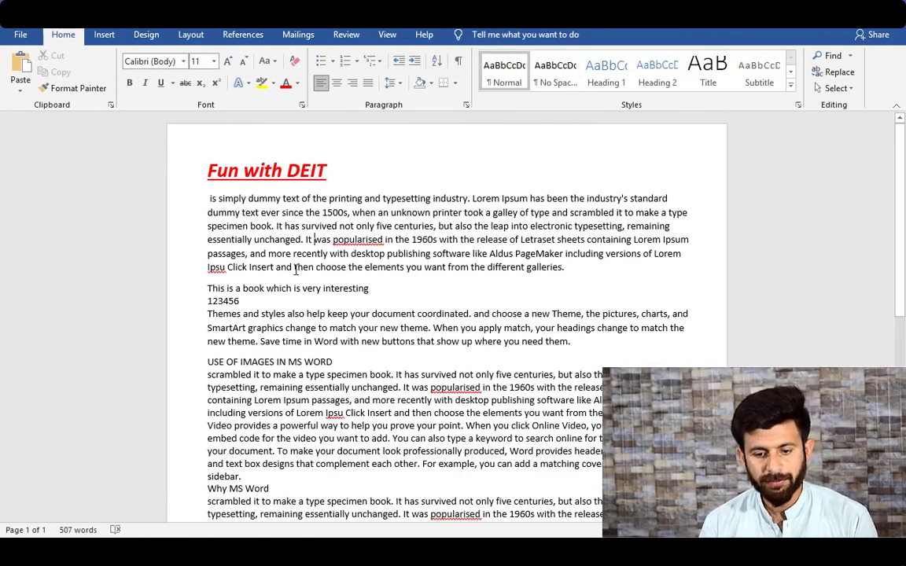
drag(556, 270, 208, 198)
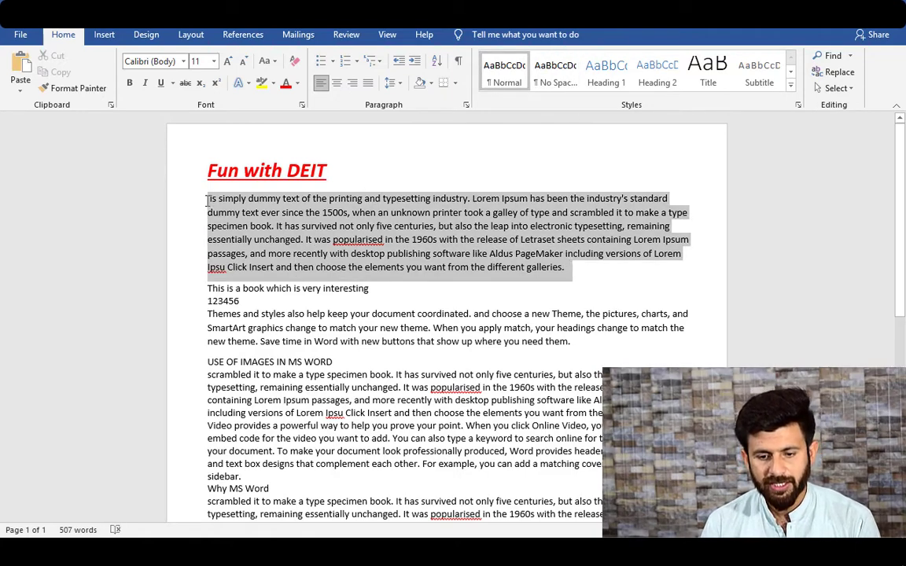
click(391, 83)
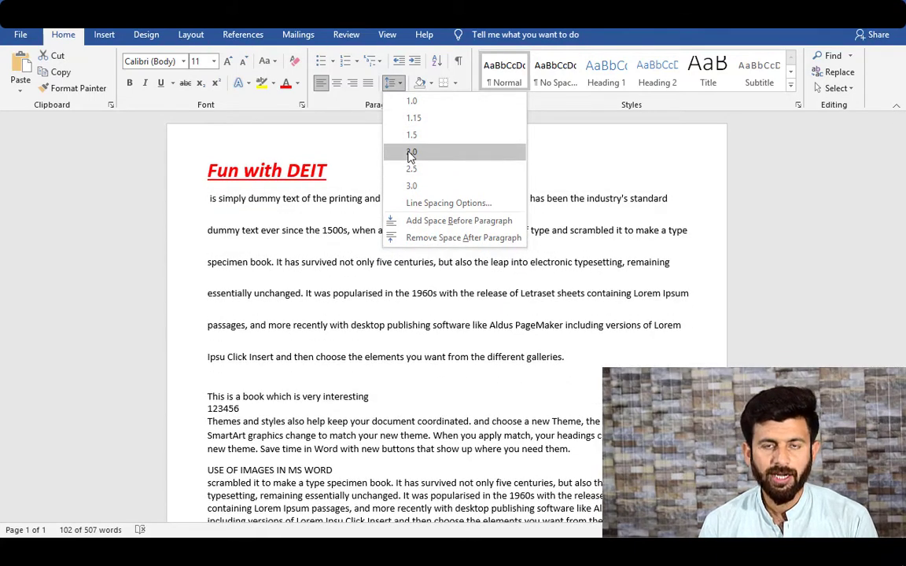
click(411, 137)
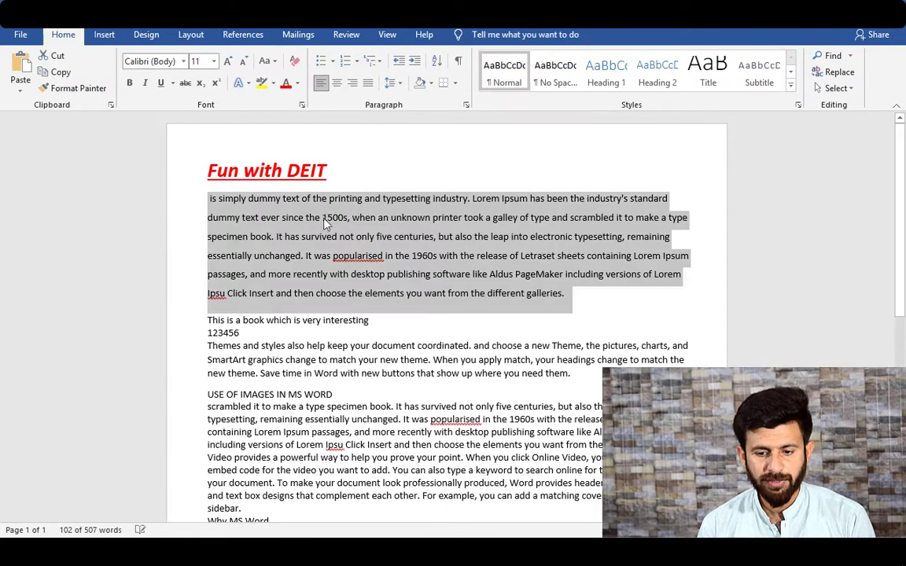
click(393, 84)
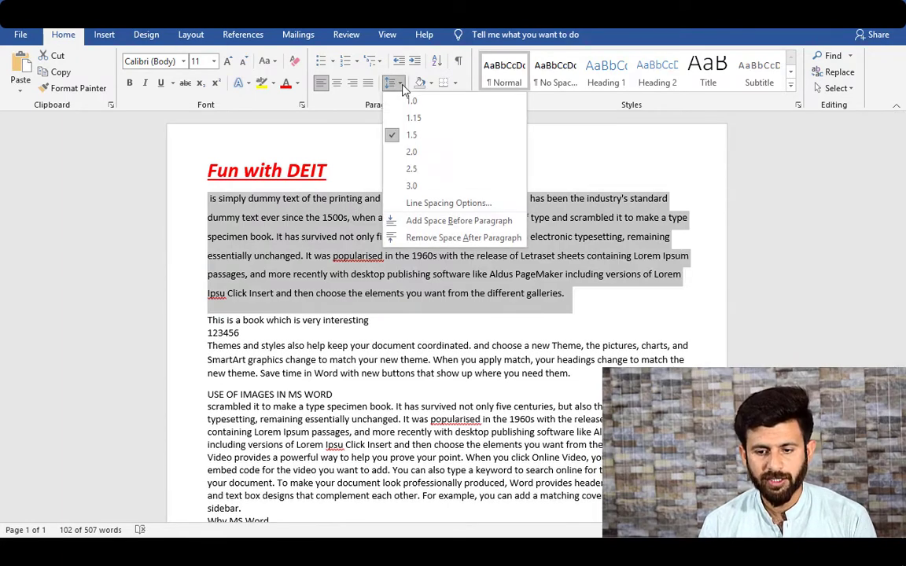
click(409, 116)
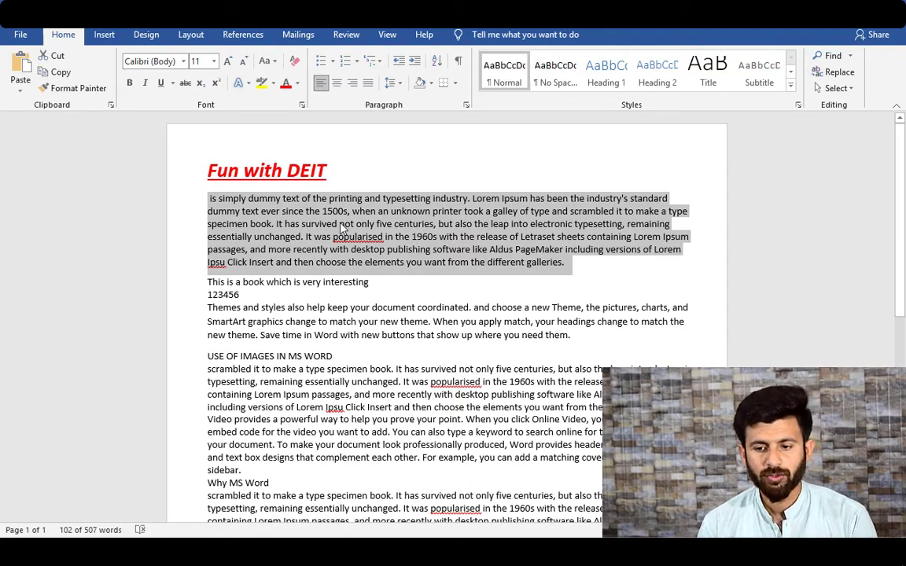
Try the No Spacing style on the first body paragraph and switch it back to the Normal style
click(555, 87)
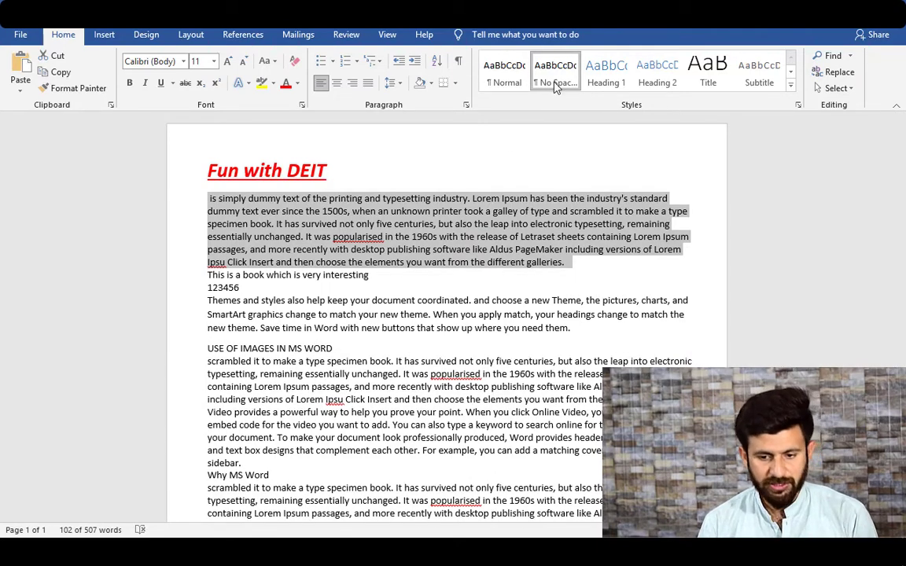
click(503, 79)
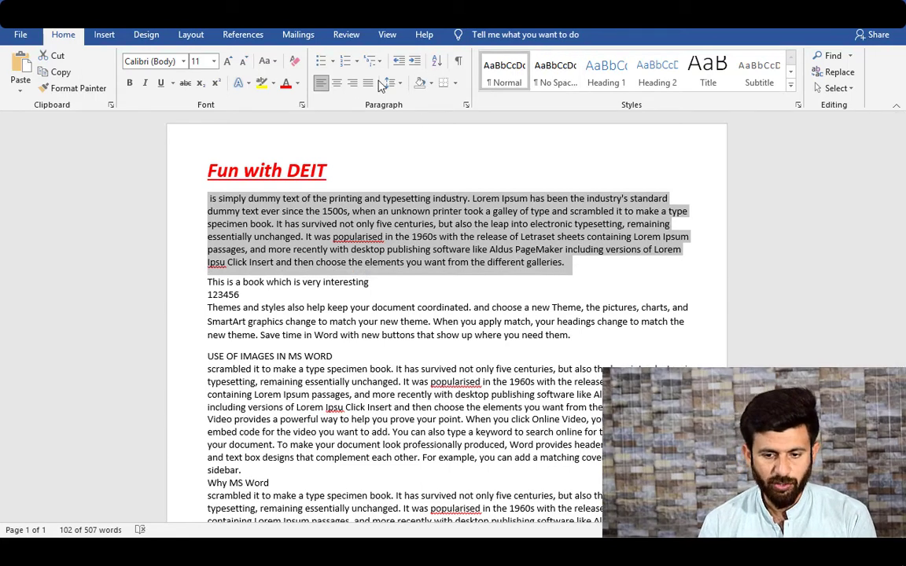
Undo the margin, spacing, blank-line and title formatting edits back to the original two-page layout, and look over both pages
click(298, 250)
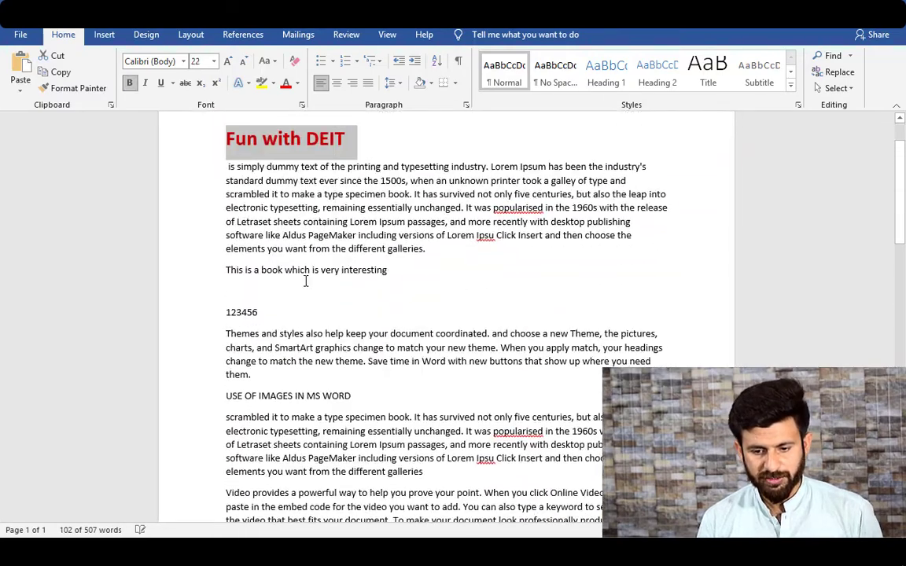
scroll(306, 256, up, 1)
scroll(302, 258, down, 20)
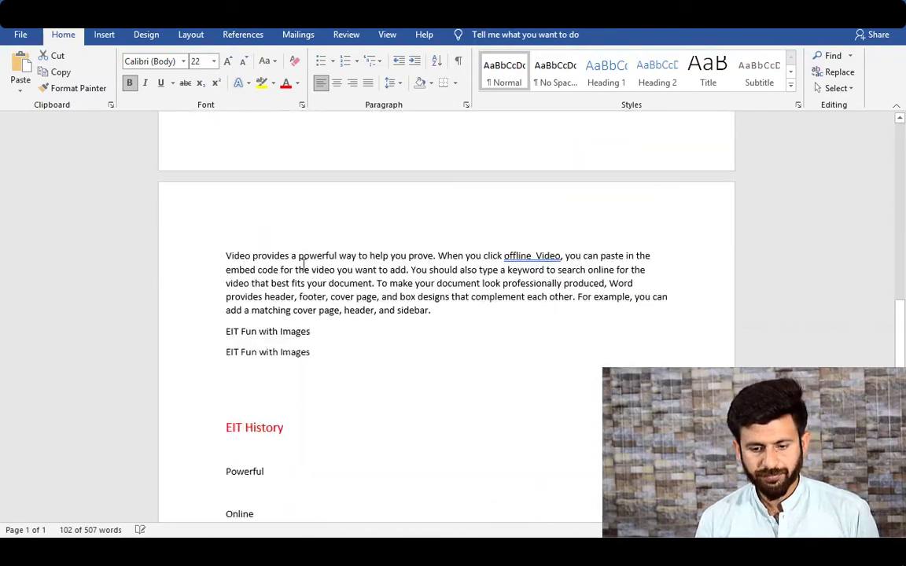
scroll(303, 264, up, 15)
scroll(303, 263, up, 8)
key(ctrl+z)
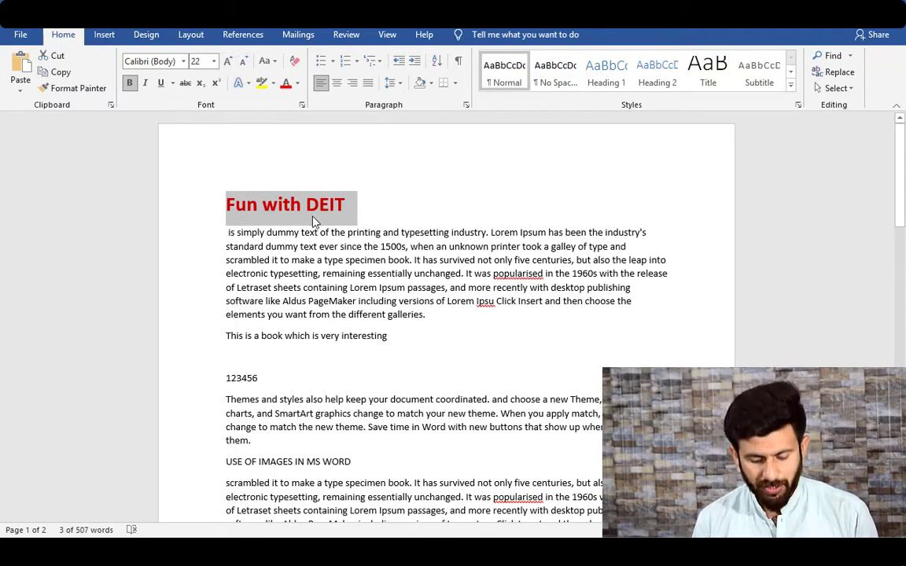
Search the document for the selected title "Fun with DEIT" in the Navigation pane and show the headings outline
key(ctrl+f)
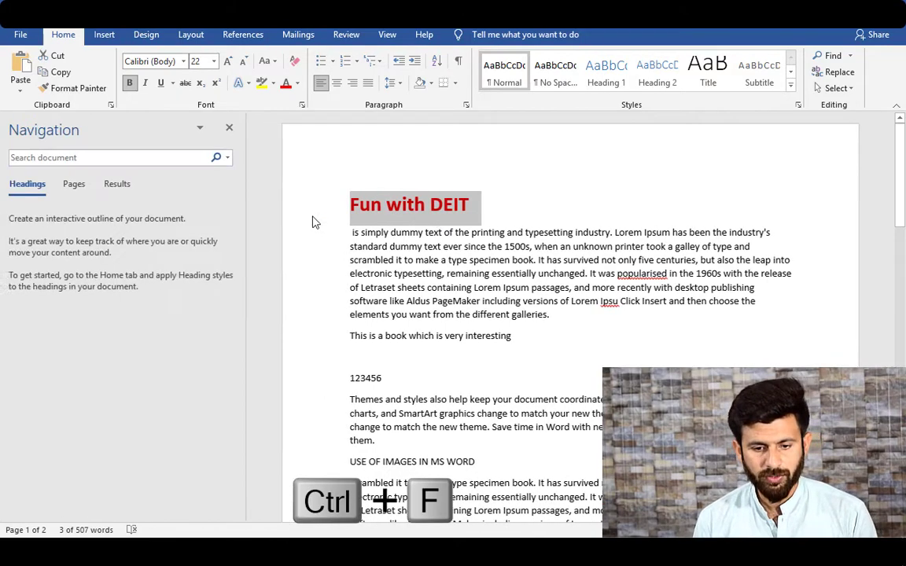
click(28, 199)
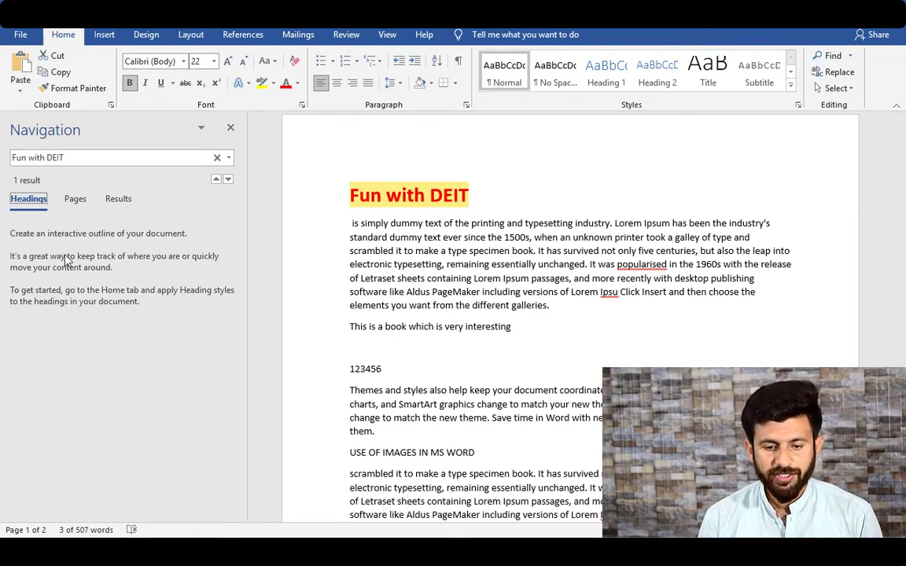
click(23, 202)
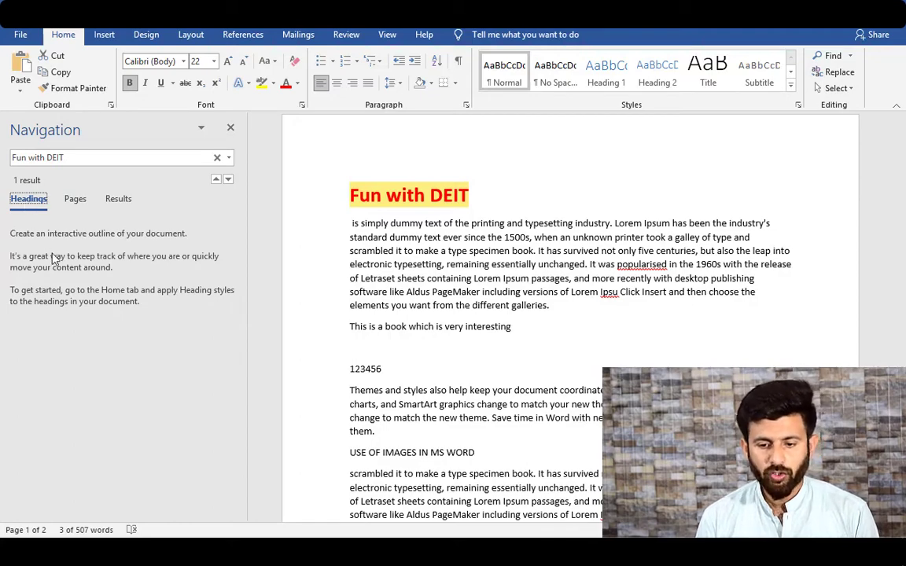
Try the Heading 1 style on the first body paragraph and undo it
click(422, 280)
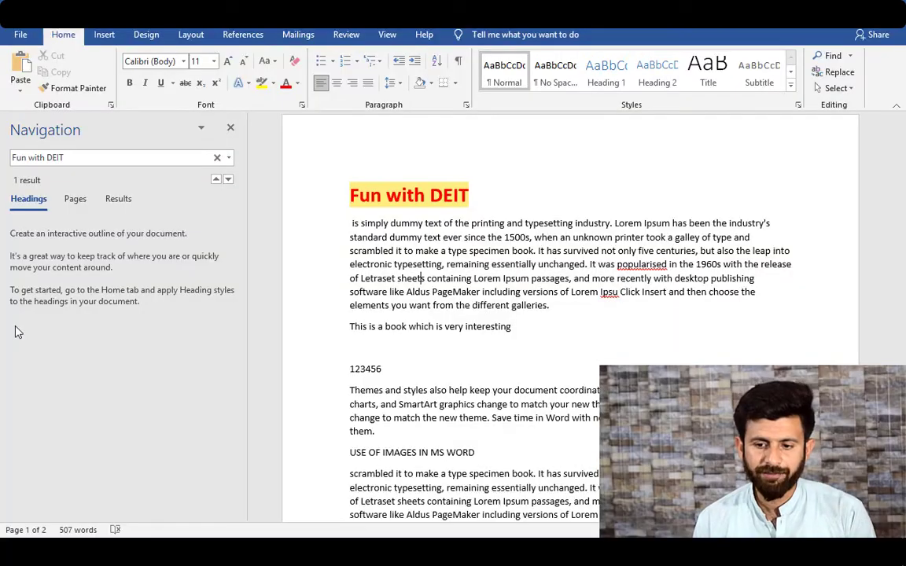
click(605, 71)
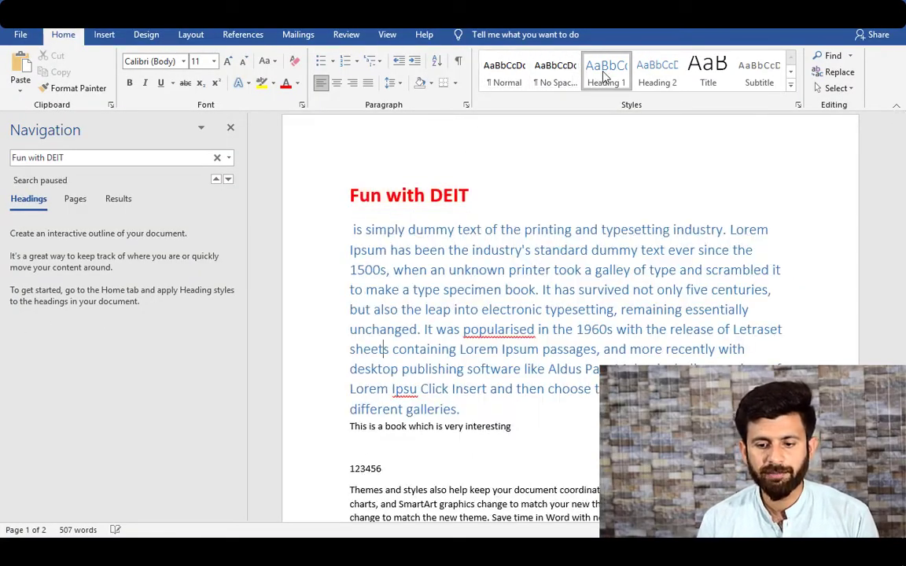
key(ctrl+z)
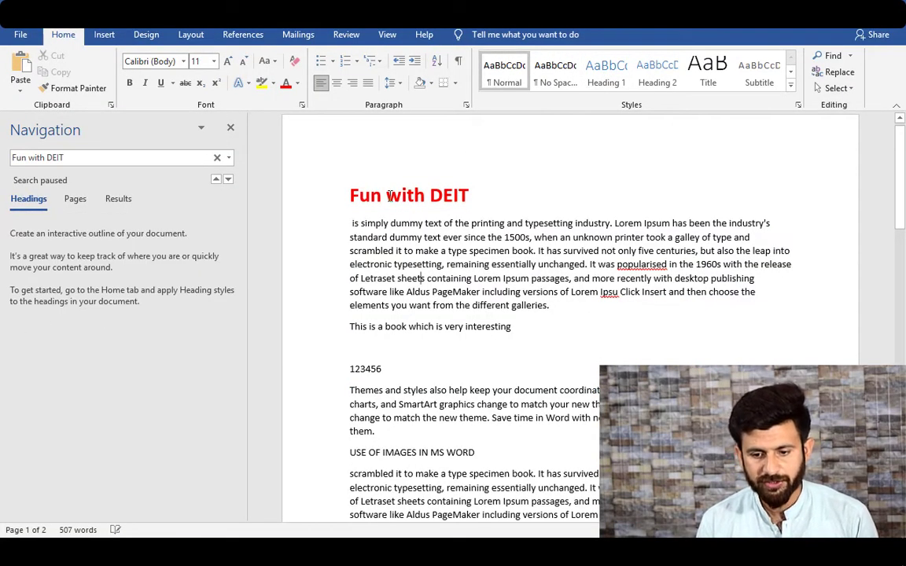
Apply the Heading 1 style to the title "Fun with DEIT" and to the line "USE OF IMAGES IN MS WORD"
click(391, 193)
triple_click(403, 200)
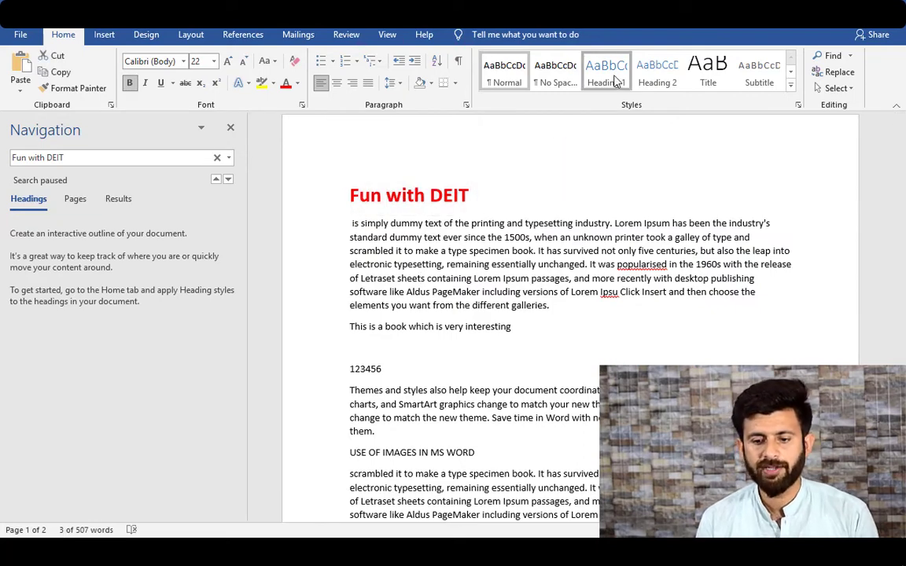
click(604, 72)
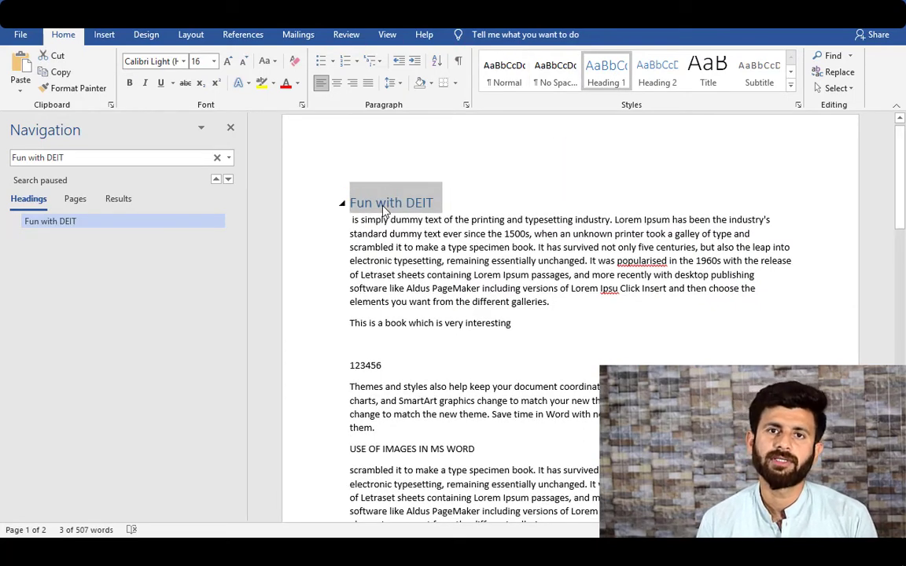
scroll(378, 246, down, 3)
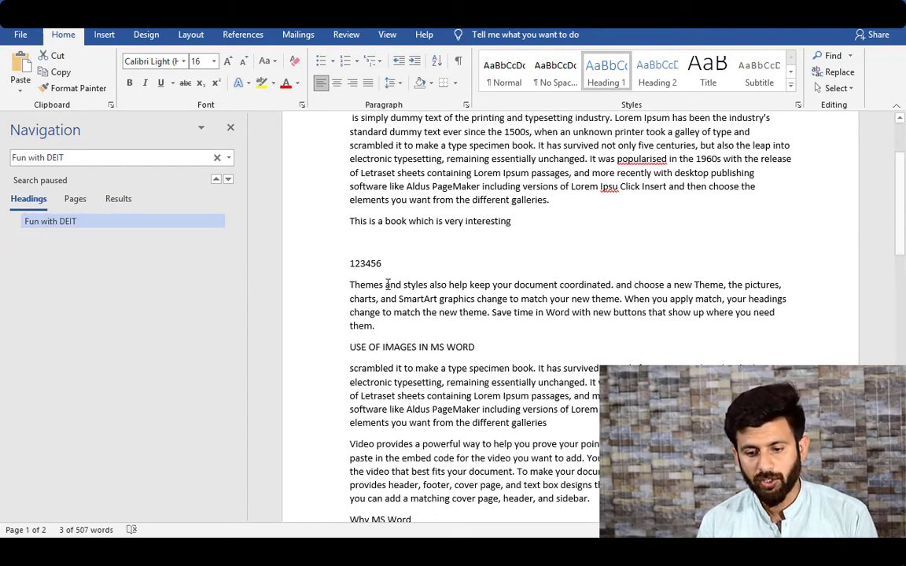
triple_click(383, 349)
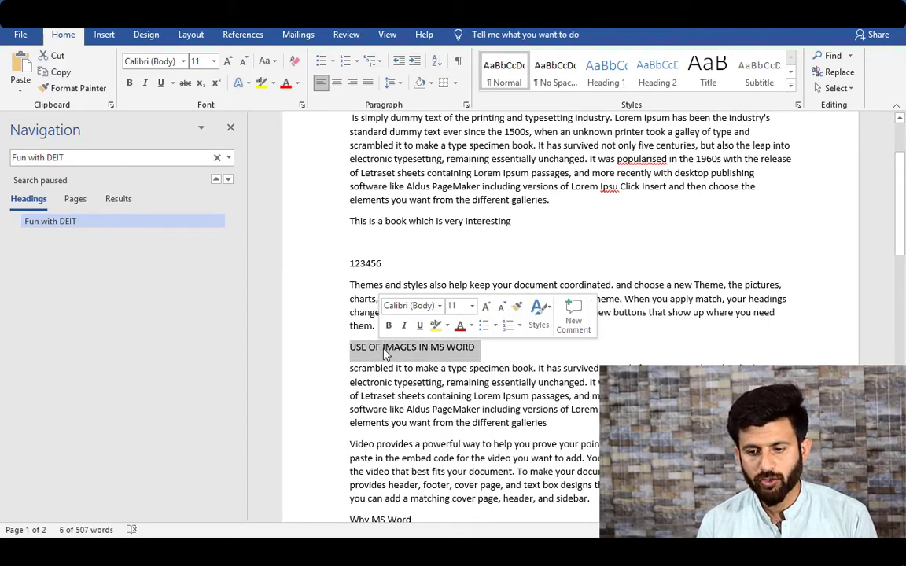
click(608, 81)
click(59, 236)
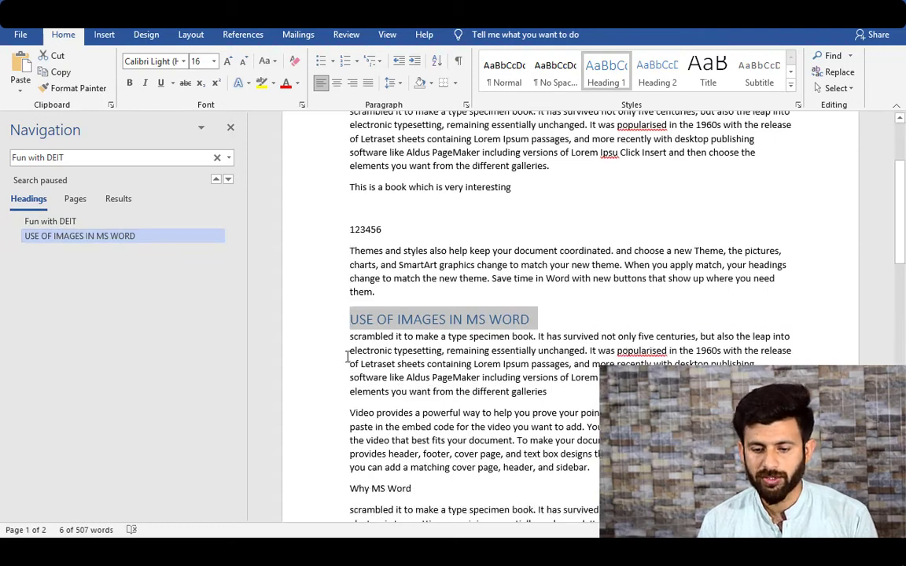
Apply the Heading 1 style to the lines "Why MS Word", "What is MS Word" and "What is MEIT"
triple_click(380, 317)
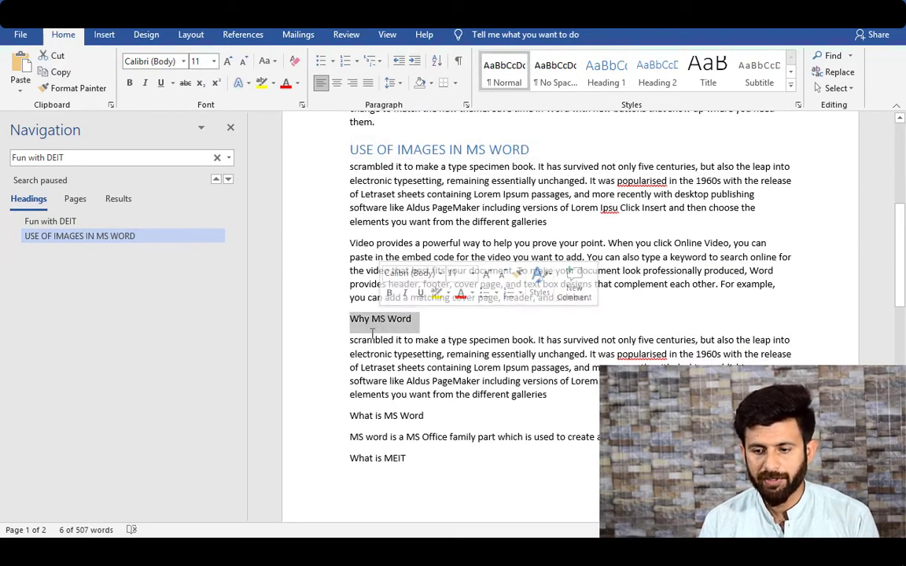
click(606, 81)
triple_click(380, 461)
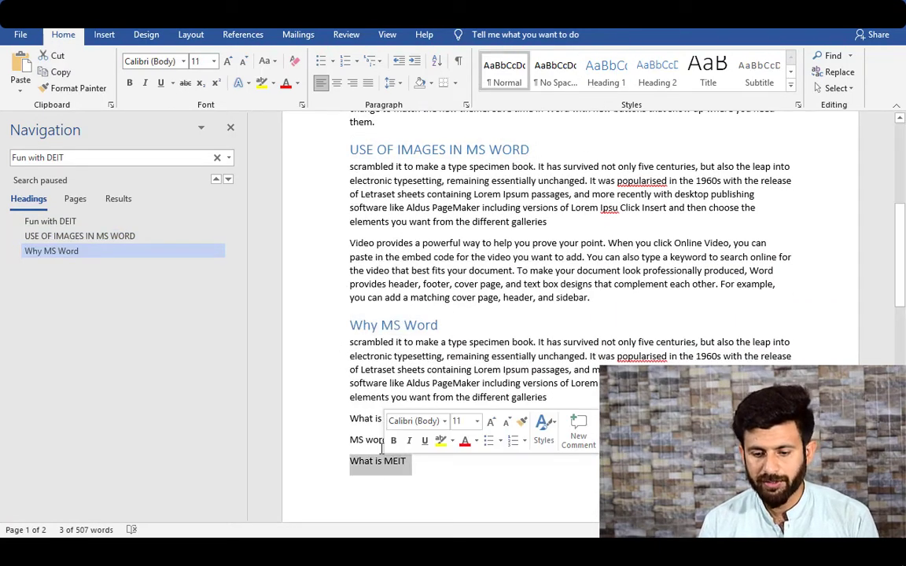
triple_click(367, 423)
click(606, 75)
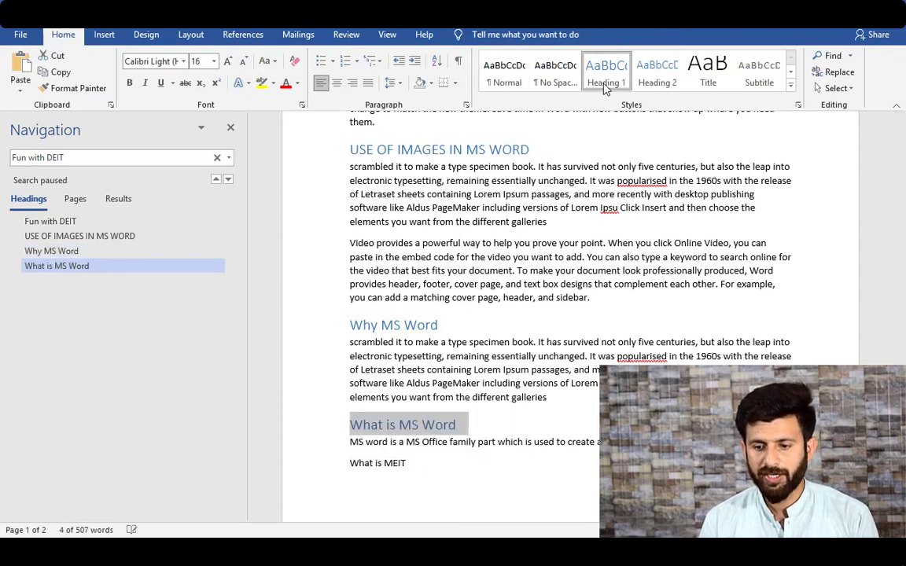
triple_click(381, 463)
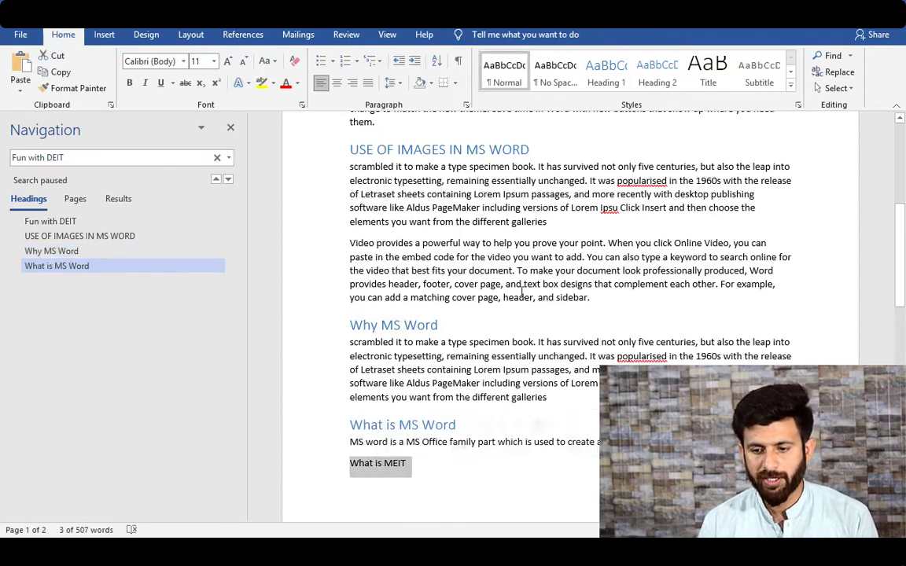
click(607, 77)
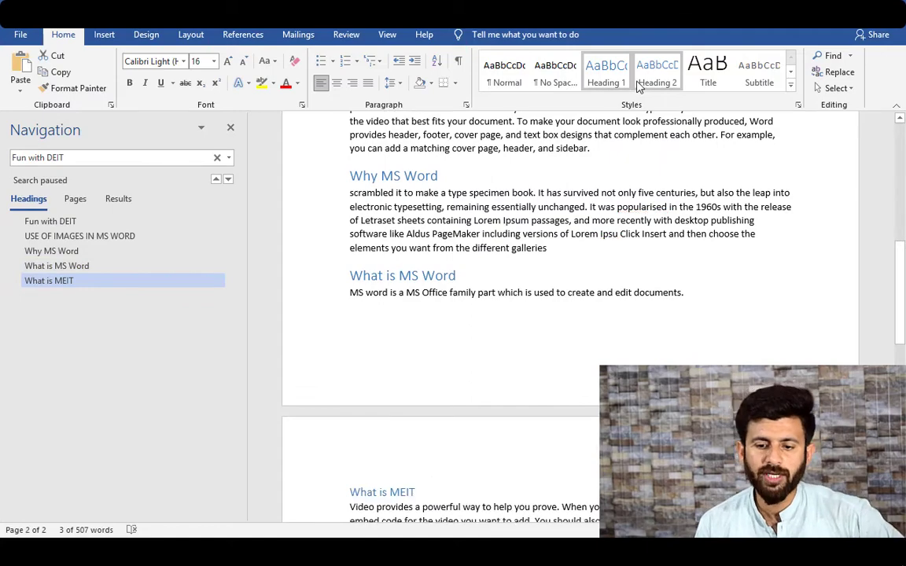
Add the line "What is Copy?" after the paragraph under "Why MS Word", followed by an empty line
scroll(358, 177, up, 5)
scroll(344, 282, down, 3)
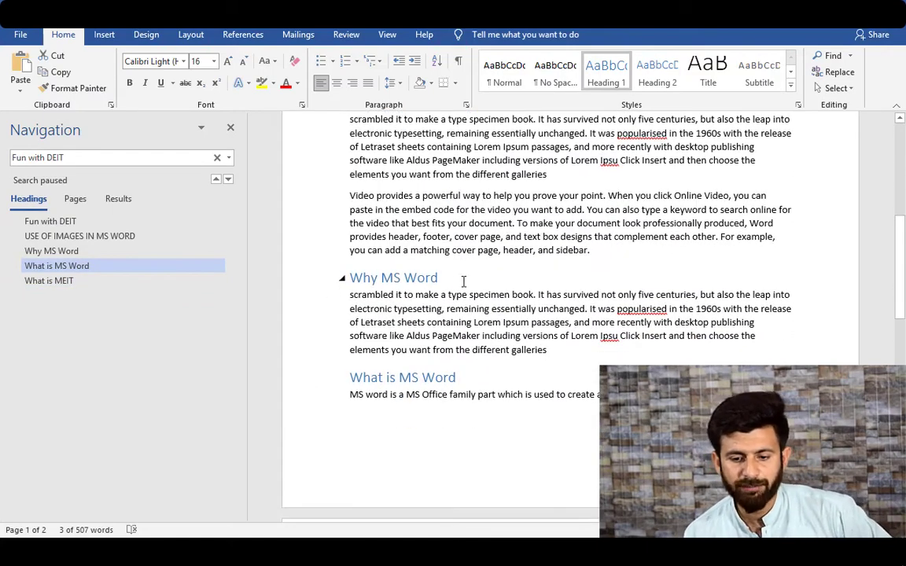
click(580, 350)
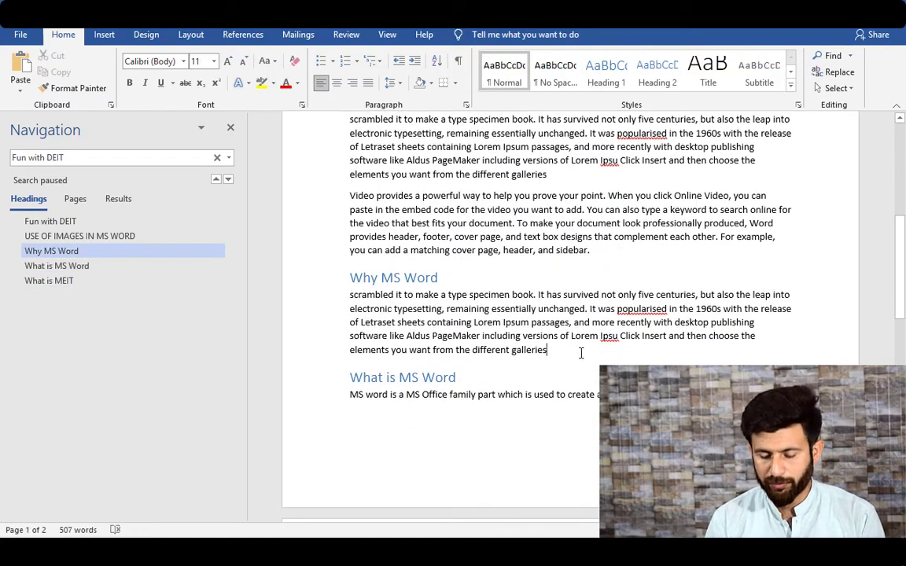
key(Return)
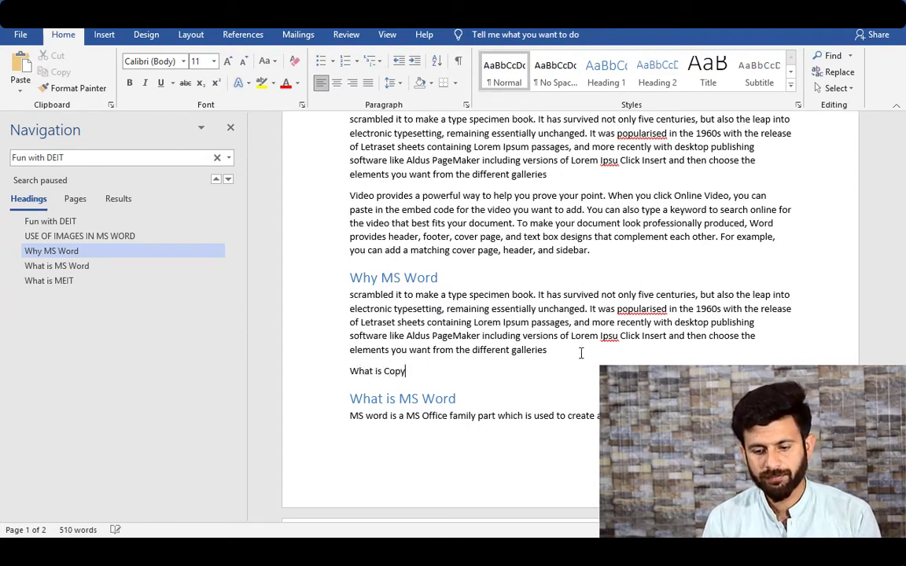
key(ctrl+Return)
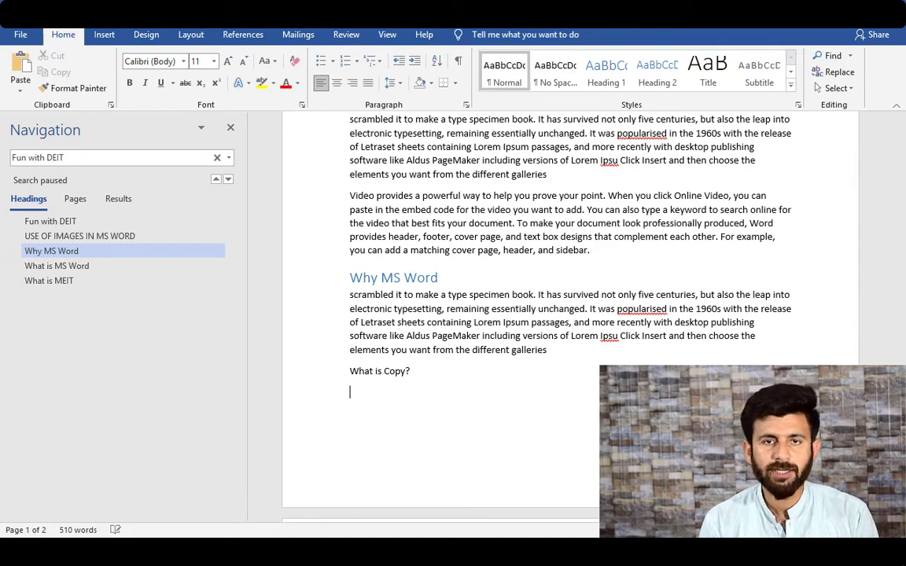
Apply the Heading 2 style to "What is Copy?", and collapse and re-expand "Why MS Word" in the headings outline
triple_click(408, 371)
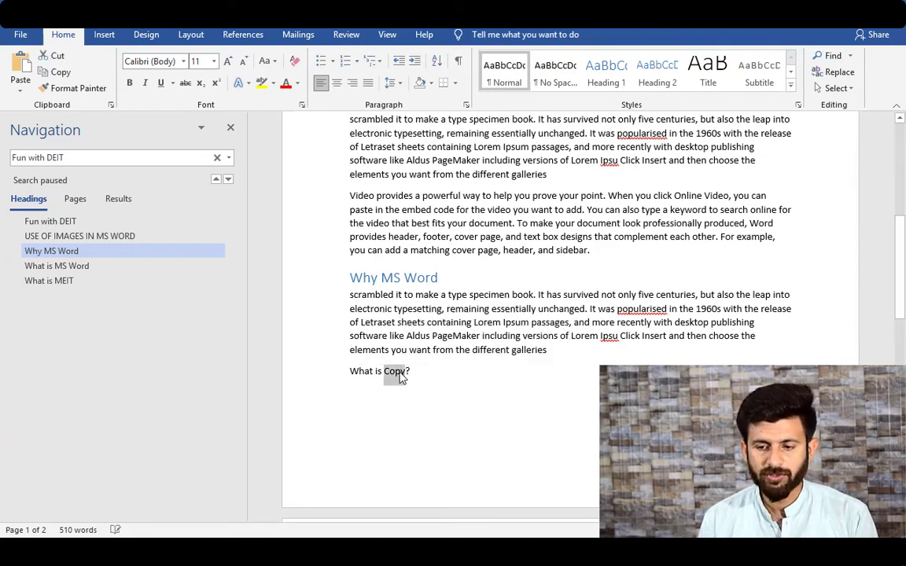
click(650, 85)
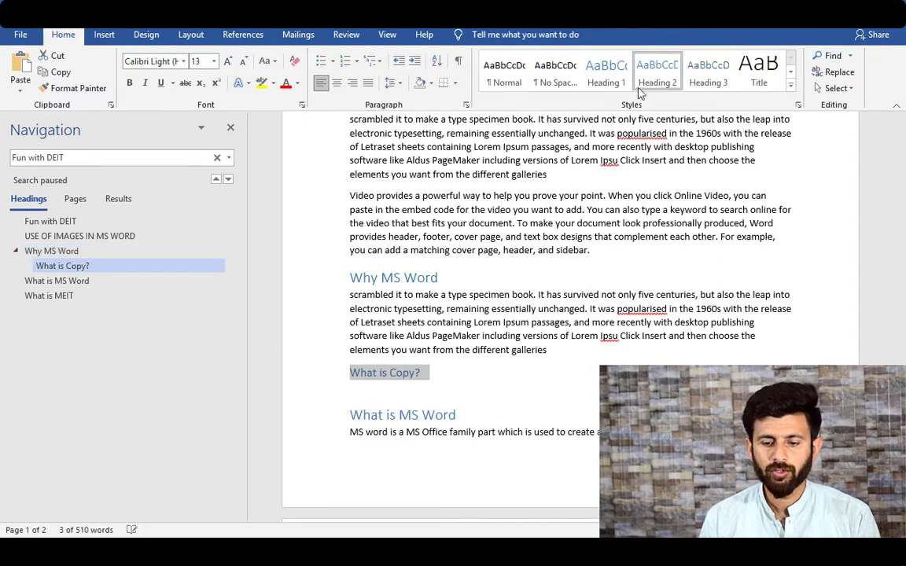
click(16, 252)
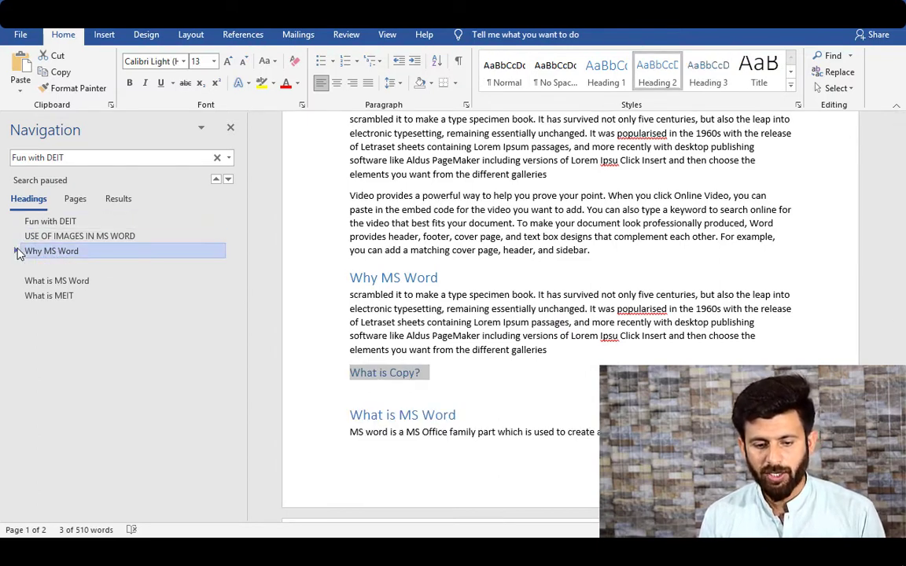
click(16, 252)
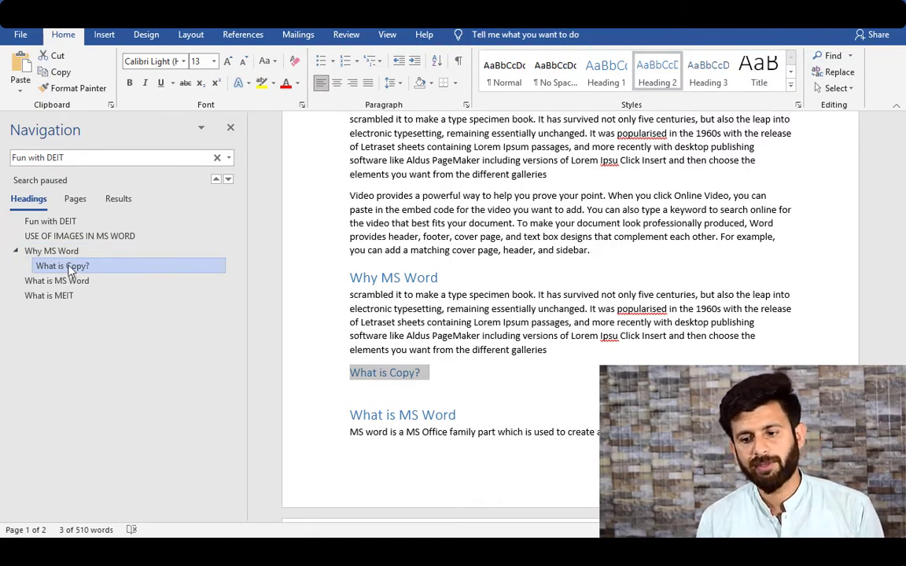
Add the line "Tools in Word" after the first paragraph under "USE OF IMAGES IN MS WORD" and apply the Heading 2 style to it
scroll(487, 255, down, 3)
scroll(471, 271, up, 2)
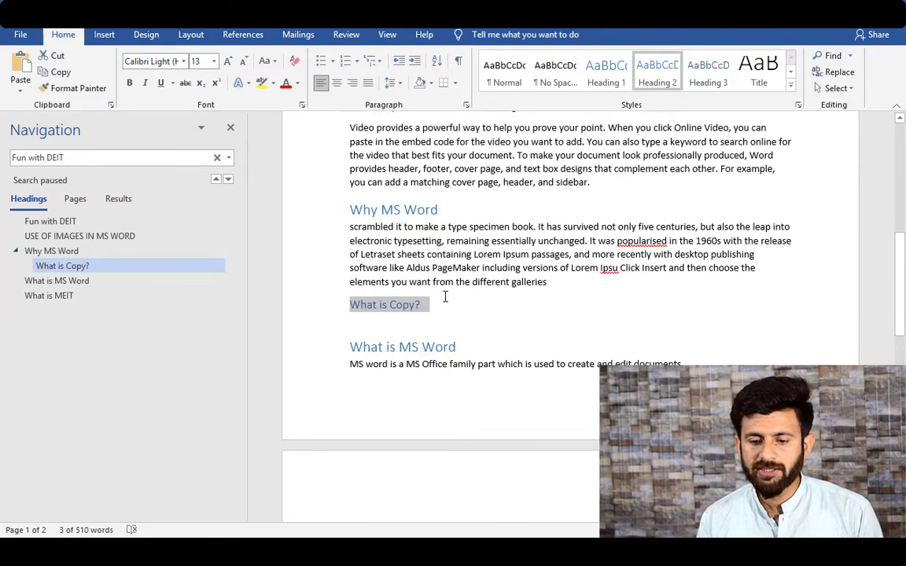
click(445, 301)
scroll(425, 234, up, 6)
scroll(425, 234, down, 4)
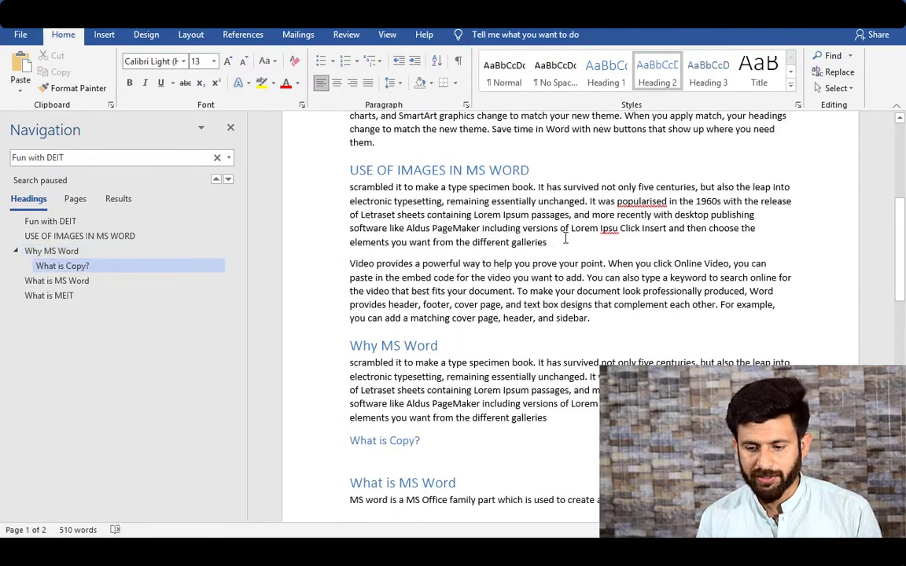
click(572, 248)
key(Return)
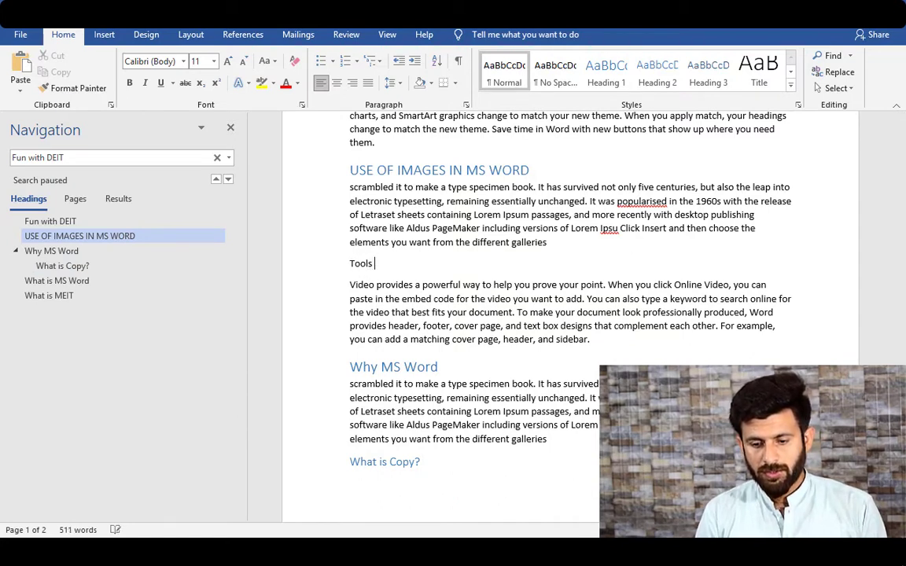
text(Tools in Wod)
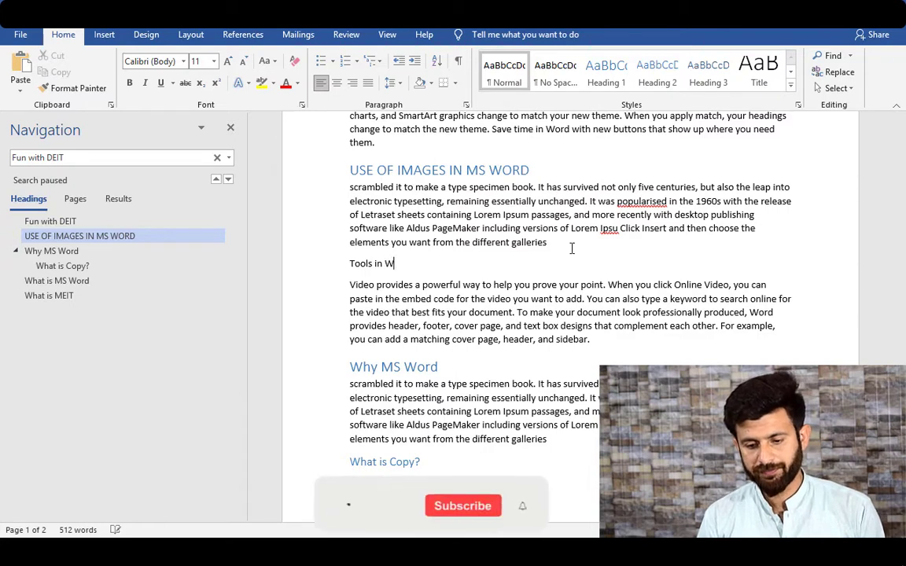
key(BackSpace)
text(rd)
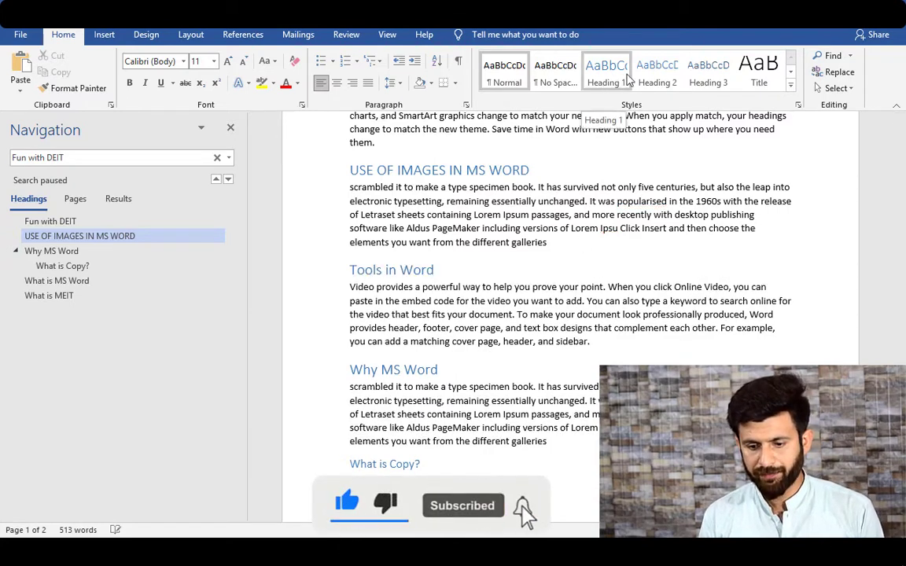
click(656, 75)
Add the line "Basic Tools in MS Word" after the paragraph under "Tools in Word" and apply the Heading 3 style to it
click(617, 334)
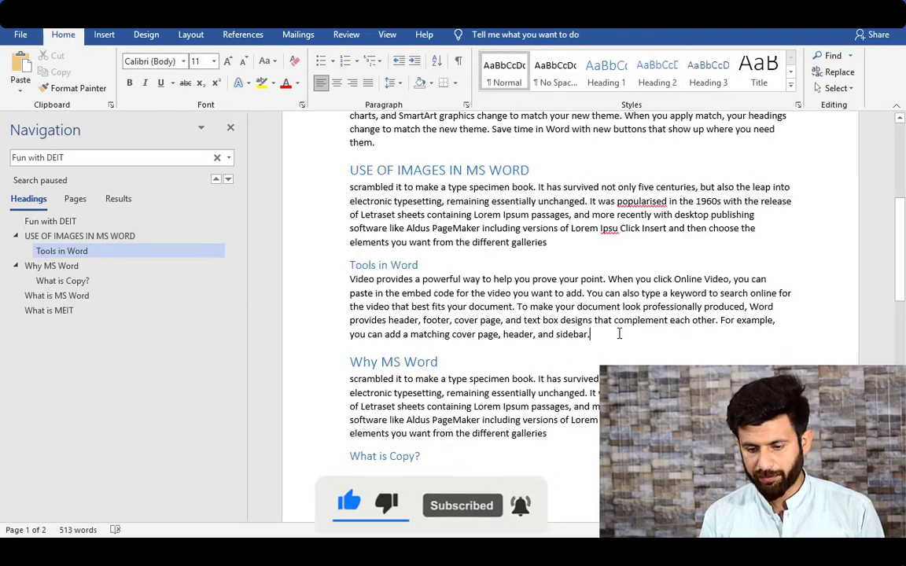
key(Return)
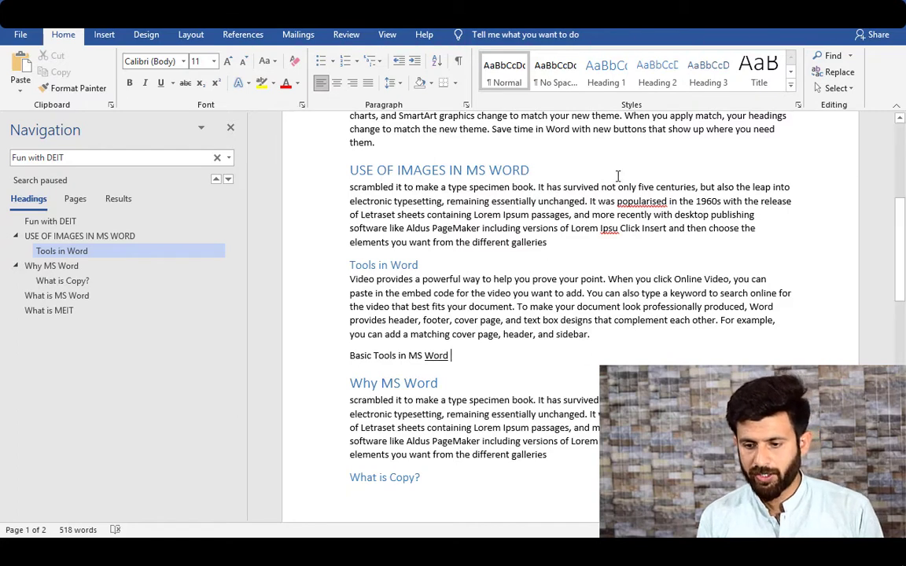
click(706, 69)
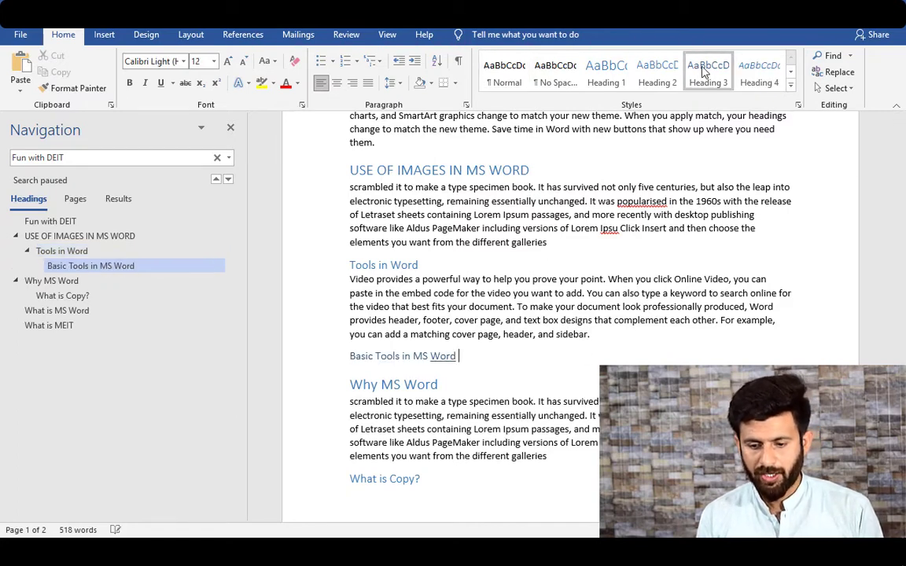
triple_click(377, 358)
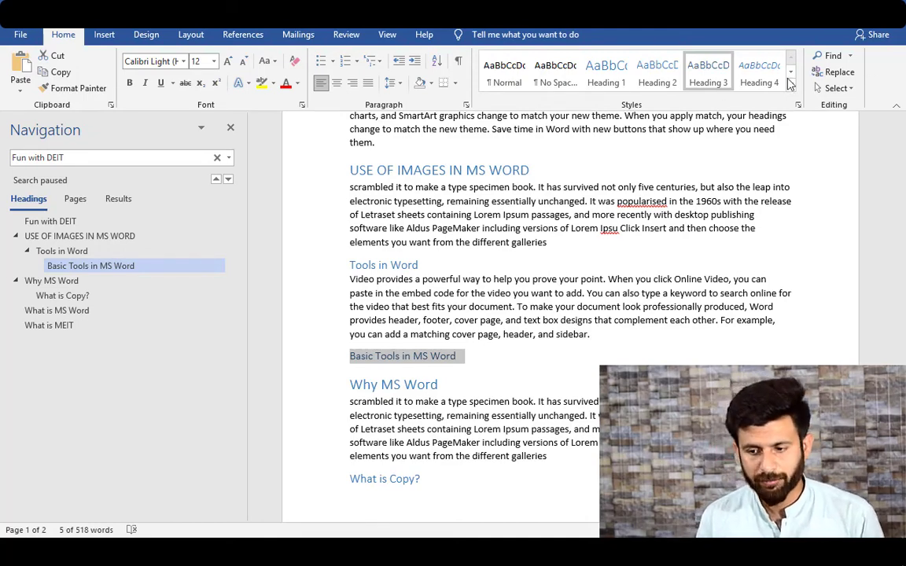
Collapse "USE OF IMAGES IN MS WORD" and "Why MS Word" in the headings outline, and jump to "What is MS Word" and back to "Fun with DEIT"
scroll(432, 295, up, 7)
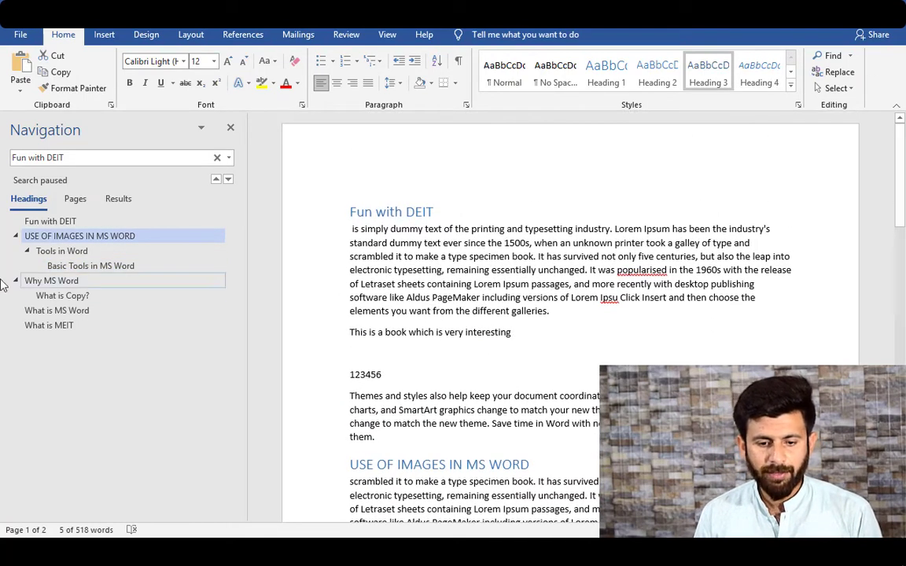
click(16, 236)
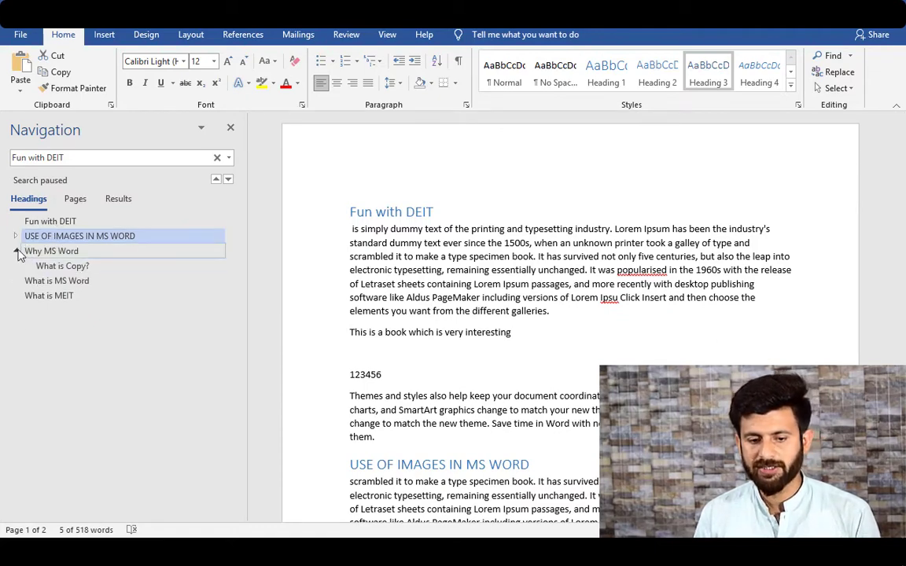
click(17, 252)
click(55, 268)
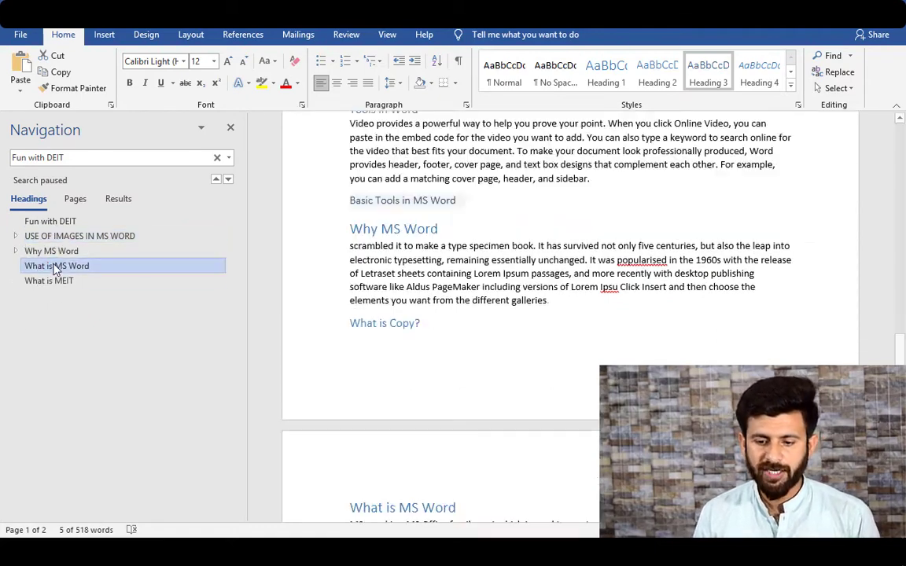
click(54, 222)
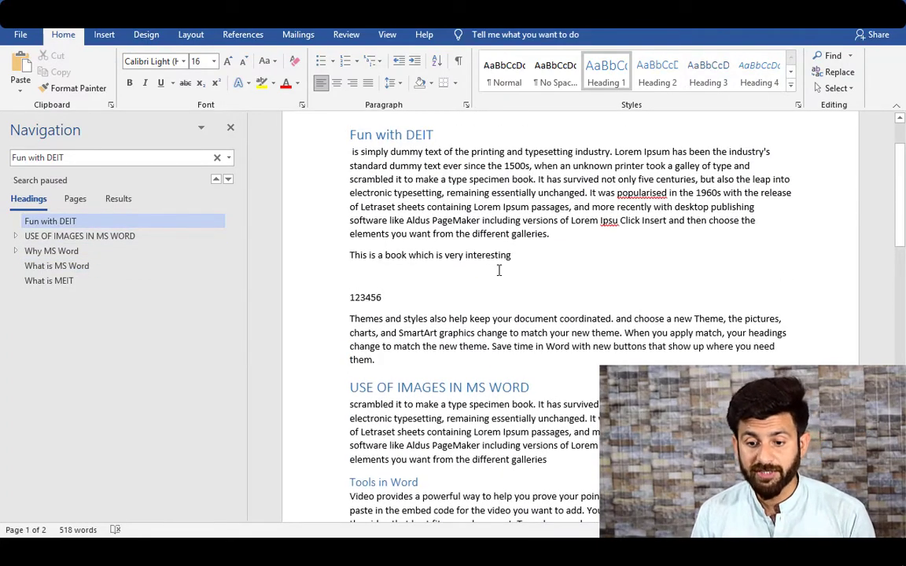
Insert the line "MS Word Notes" above the "Fun with DEIT" heading
scroll(499, 269, up, 2)
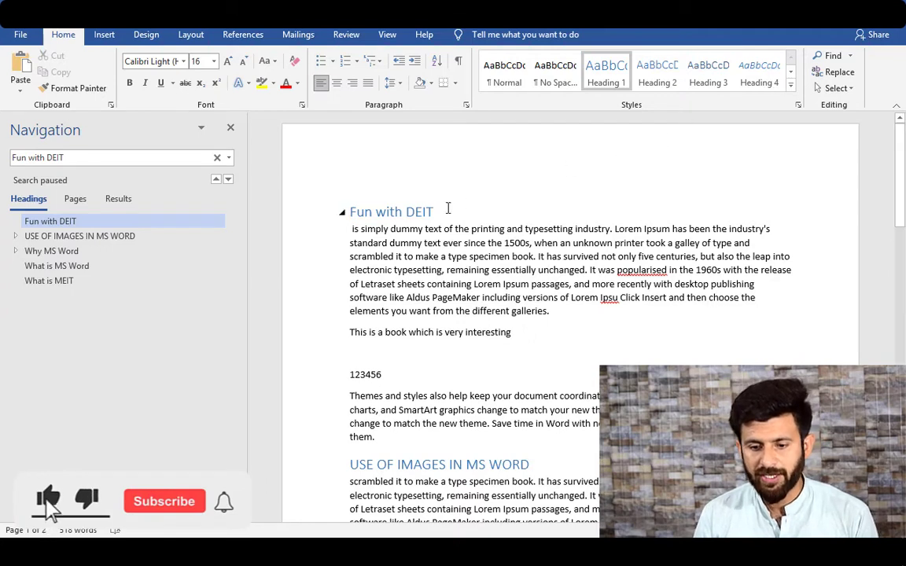
key(Return)
key(Up)
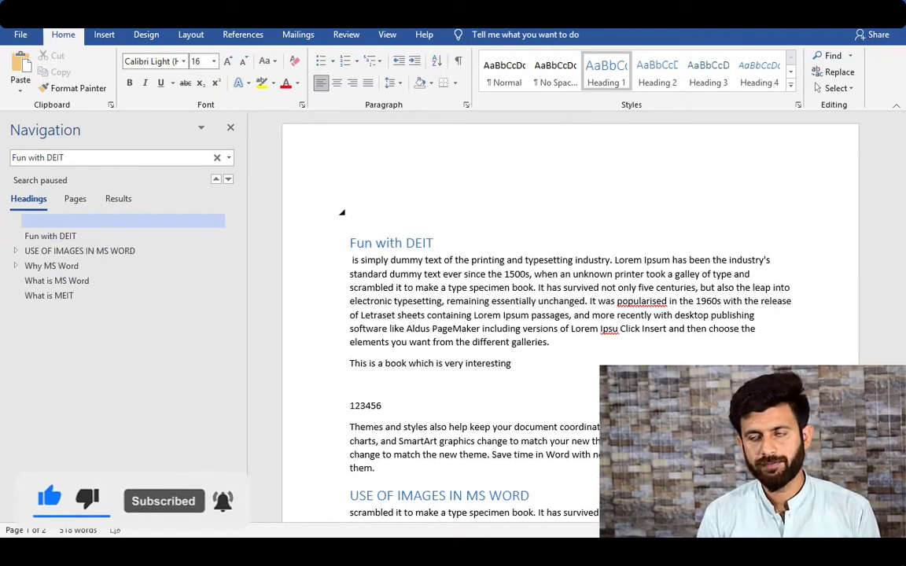
text(MS )
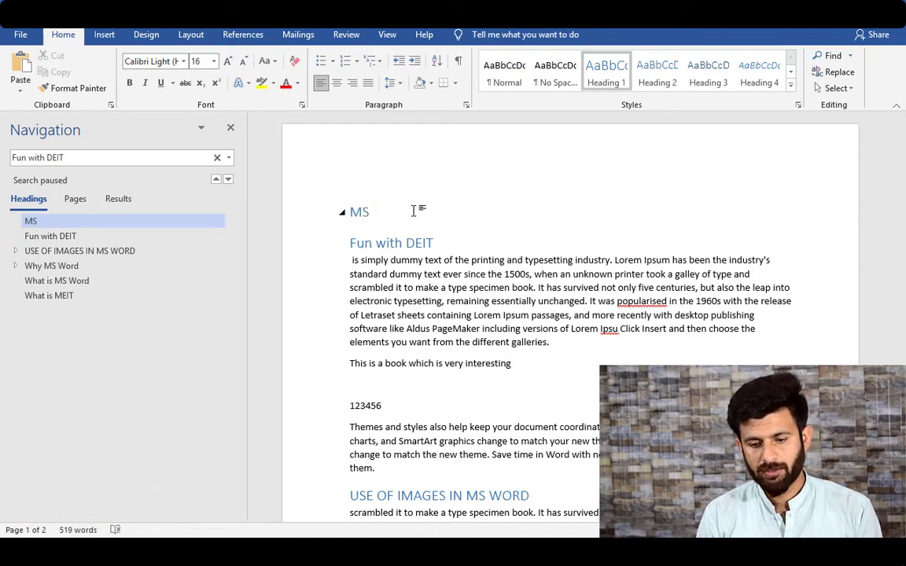
text(Word Notes)
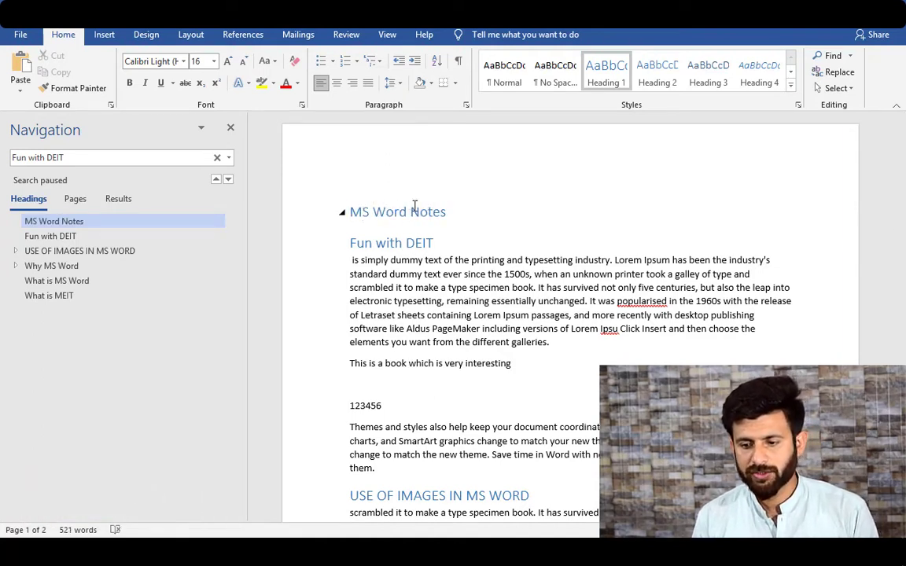
Apply the Title style to the line "MS Word Notes"
click(790, 84)
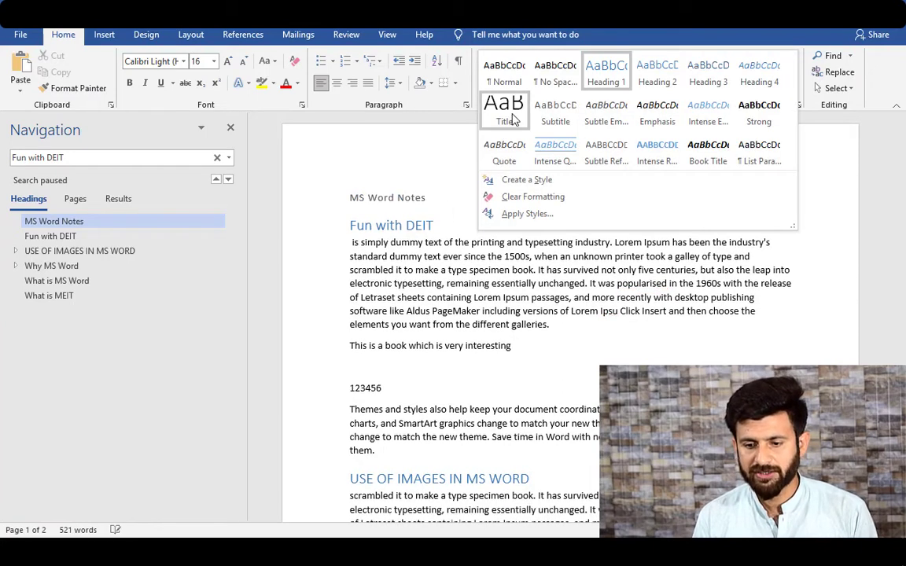
click(503, 114)
triple_click(403, 214)
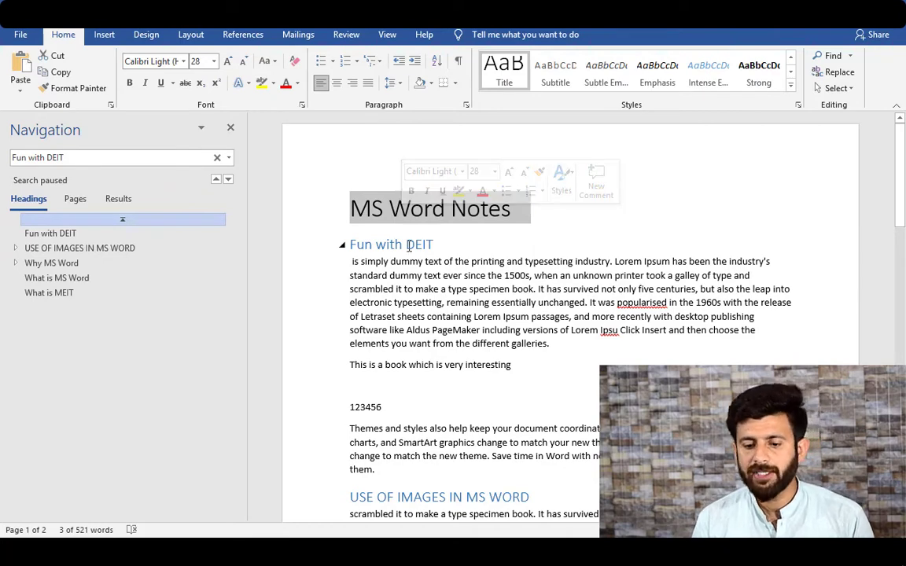
Format the "Fun with DEIT" heading with black font colour, size 22 and bold
triple_click(414, 244)
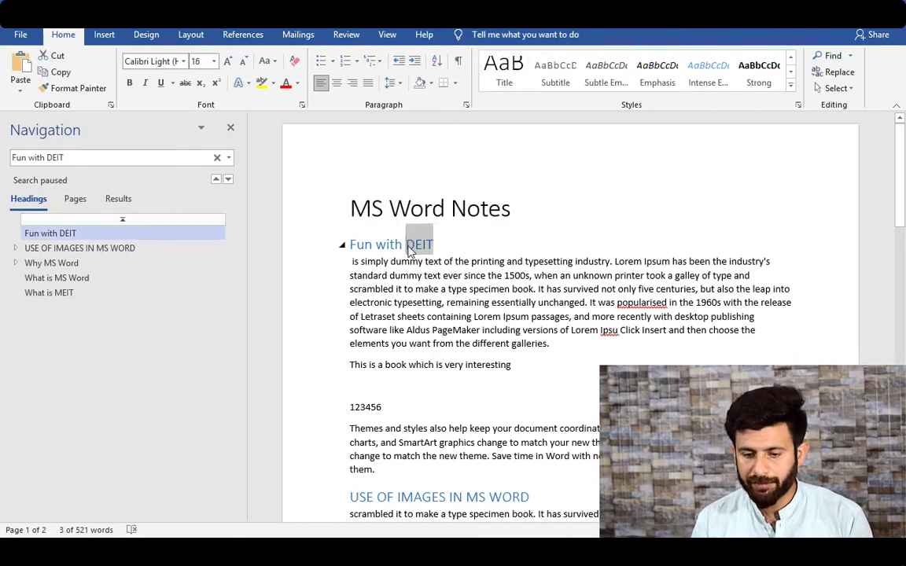
click(296, 82)
click(292, 99)
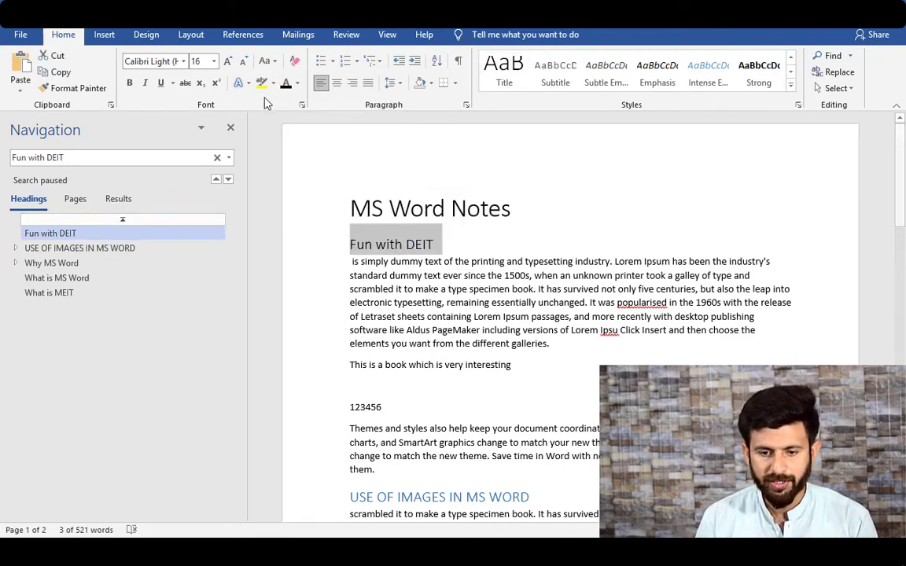
click(227, 62)
click(227, 61)
click(227, 62)
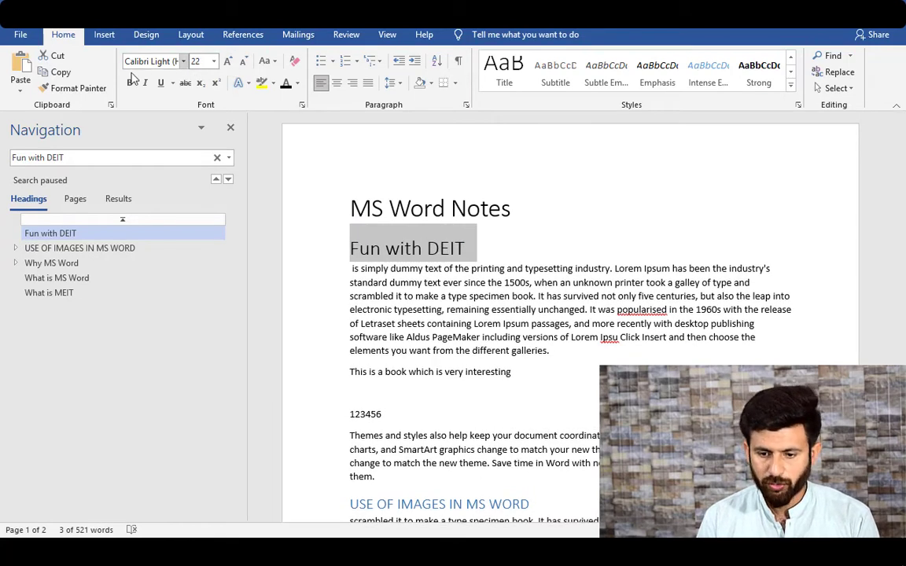
click(432, 282)
click(70, 233)
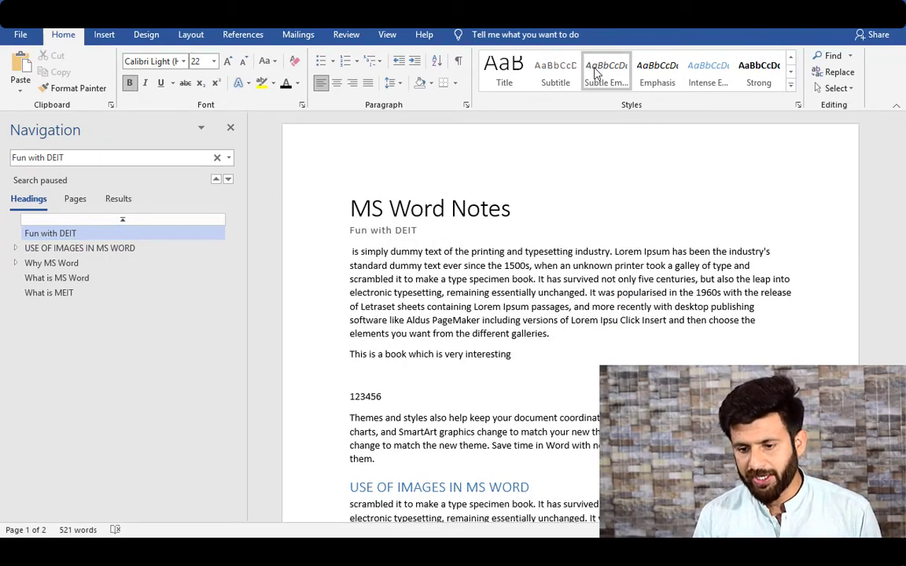
Apply the Subtitle style to the line "This is a book which is very interesting"
triple_click(405, 379)
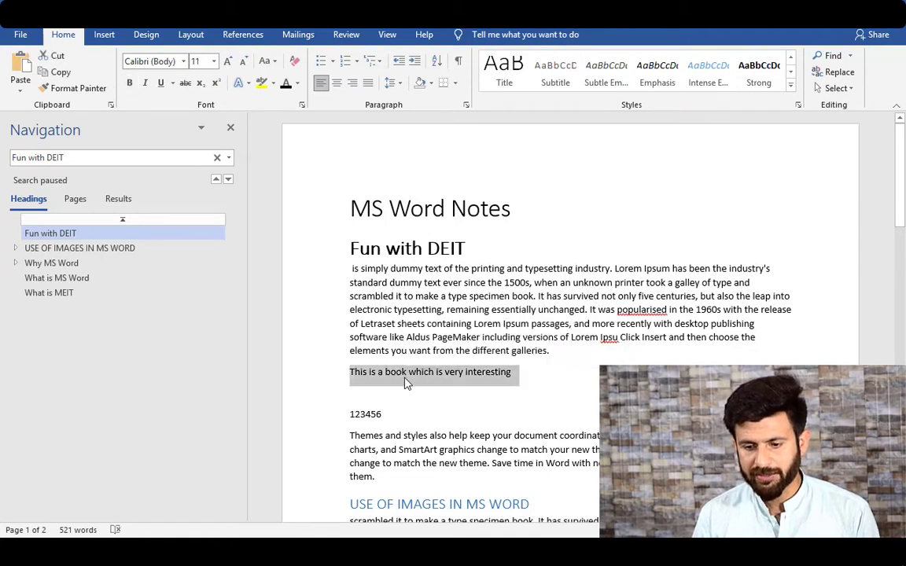
double_click(397, 375)
double_click(382, 374)
triple_click(384, 375)
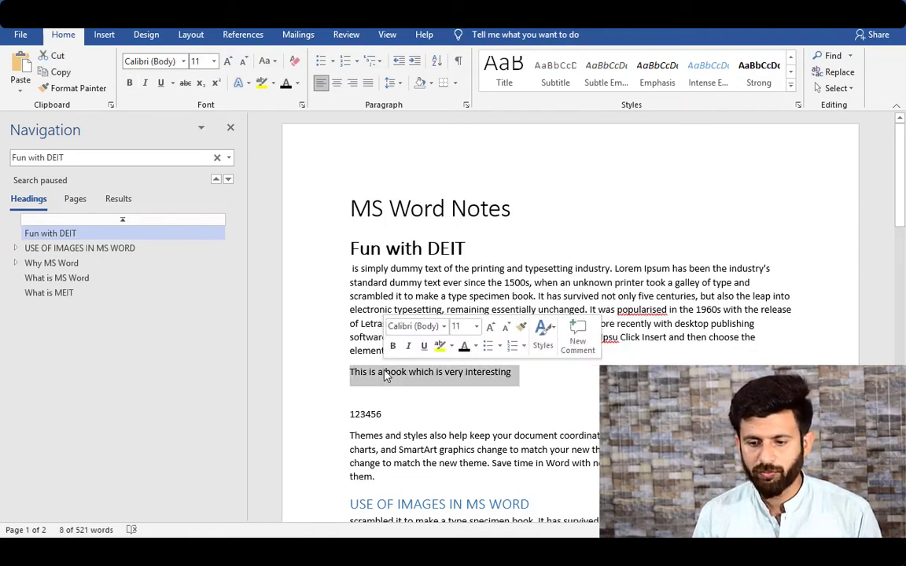
click(555, 75)
click(462, 268)
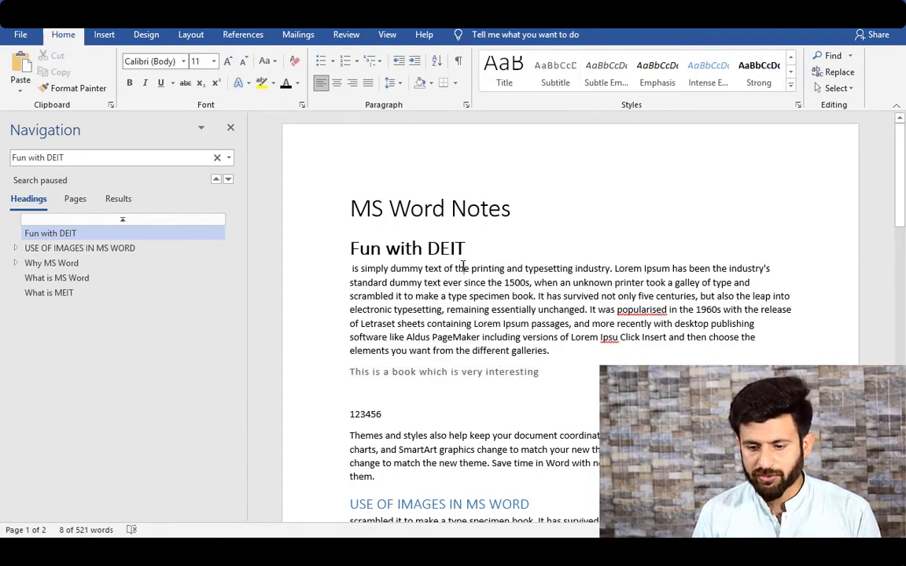
triple_click(462, 268)
Enter "Newton Said" on the empty line above "123456", fixing the misspelled name with a spelling suggestion
click(460, 393)
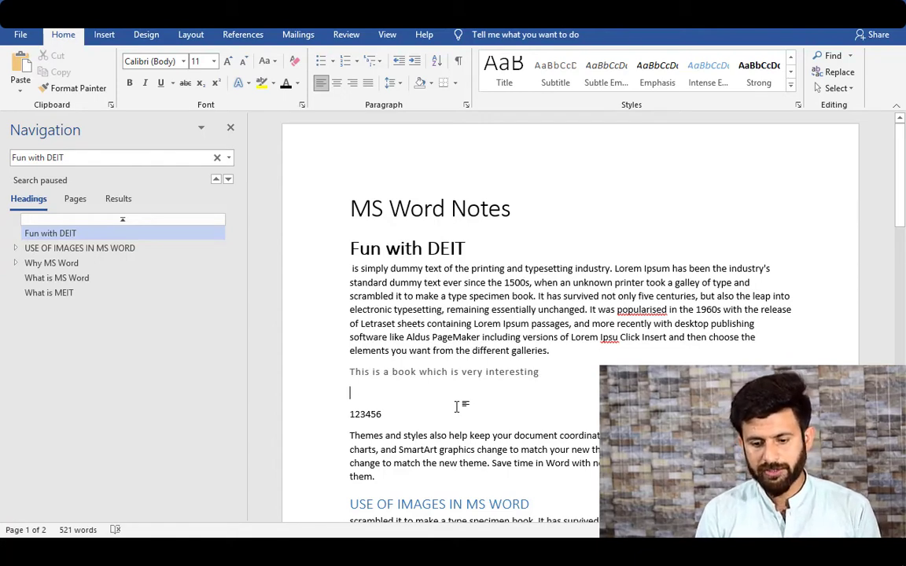
text(Ne)
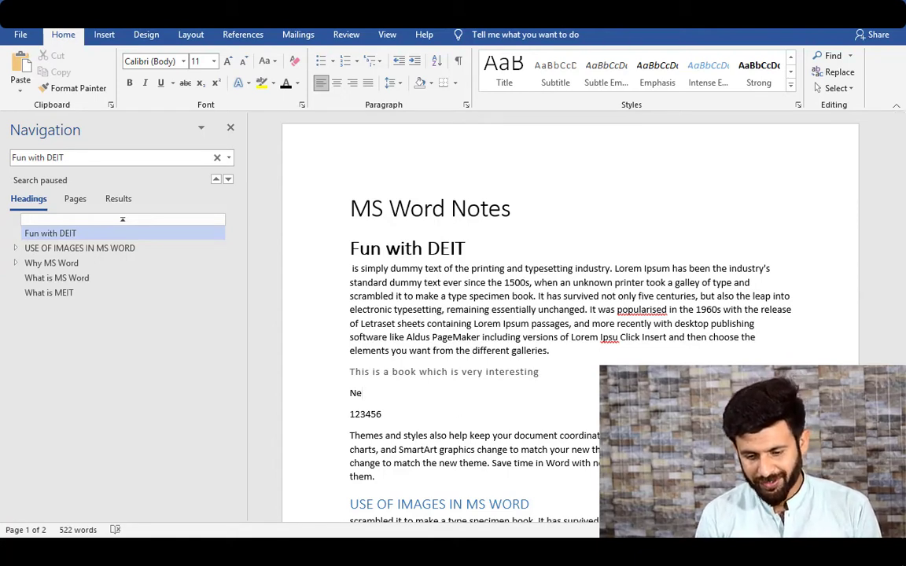
text(otwons)
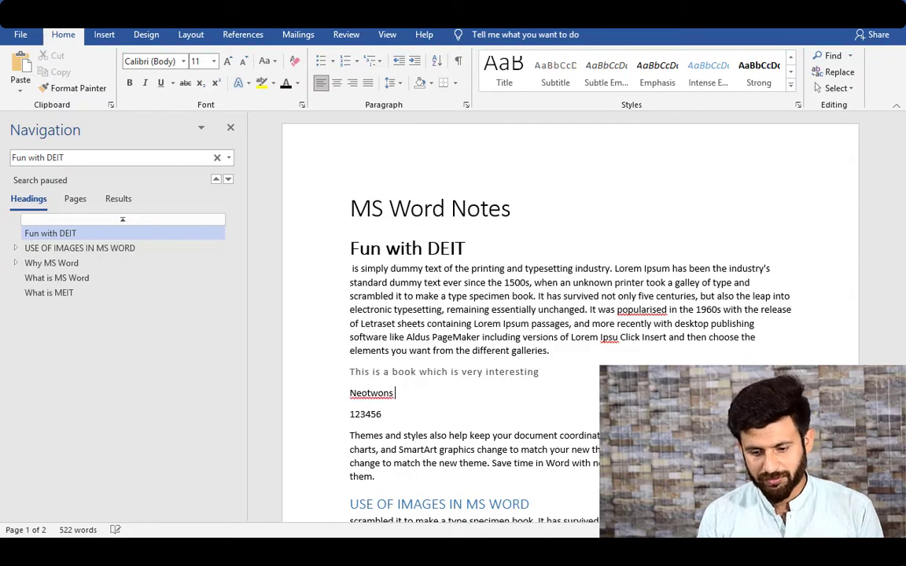
right_click(363, 393)
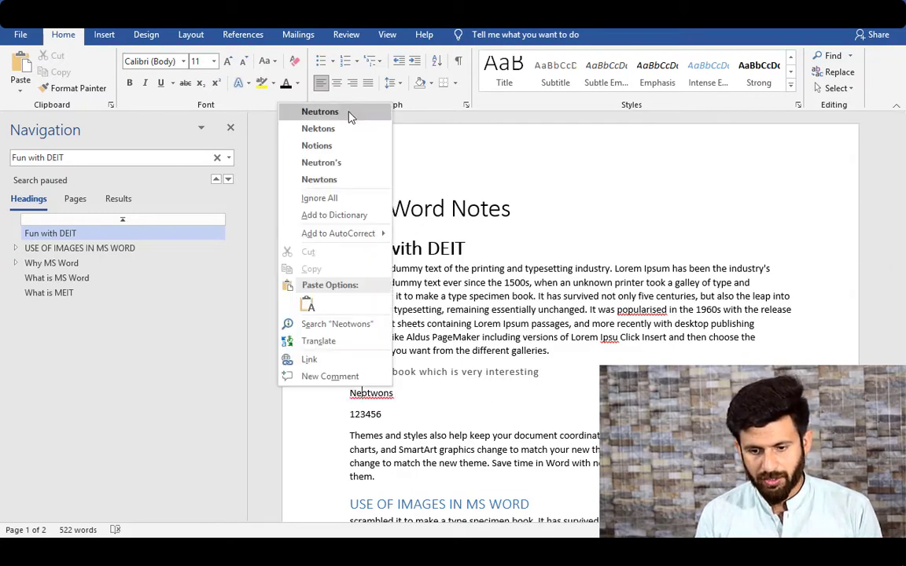
click(324, 179)
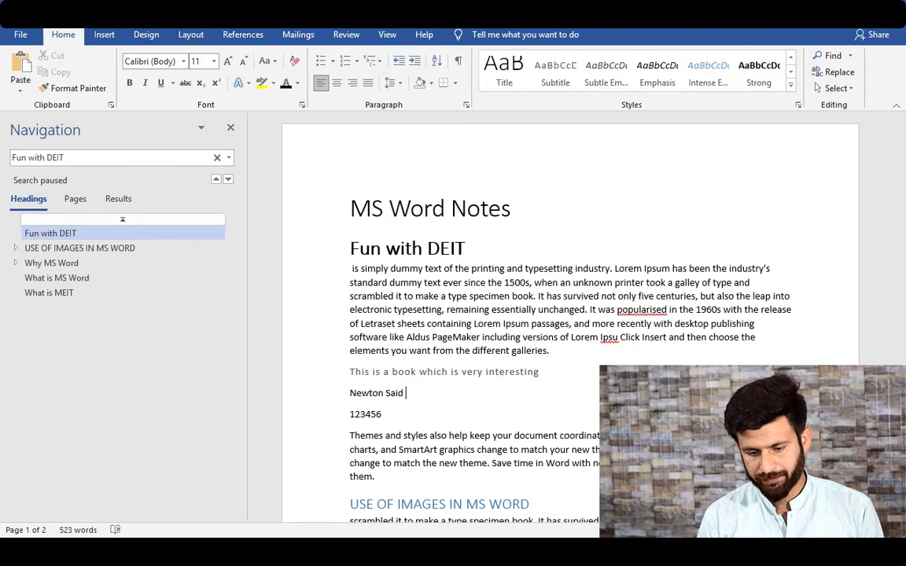
Enter "There was a tree where an apple fell" on a new line below "Newton Said"
key(Return)
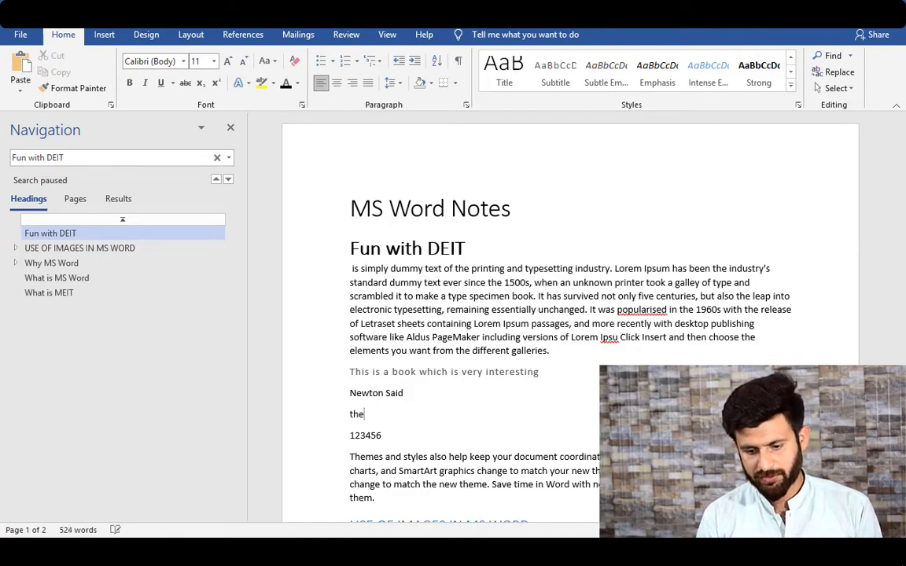
text(there was a)
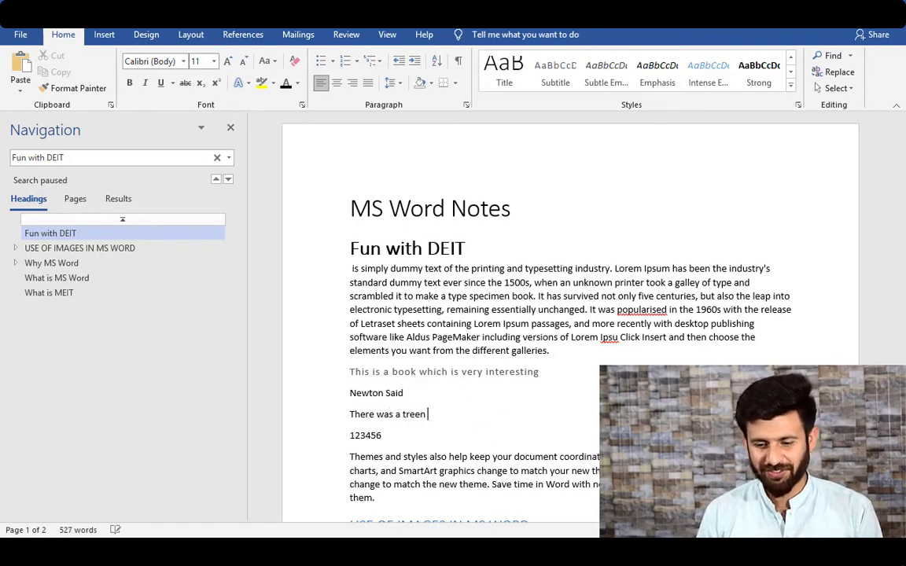
text( treen)
key(BackSpace)
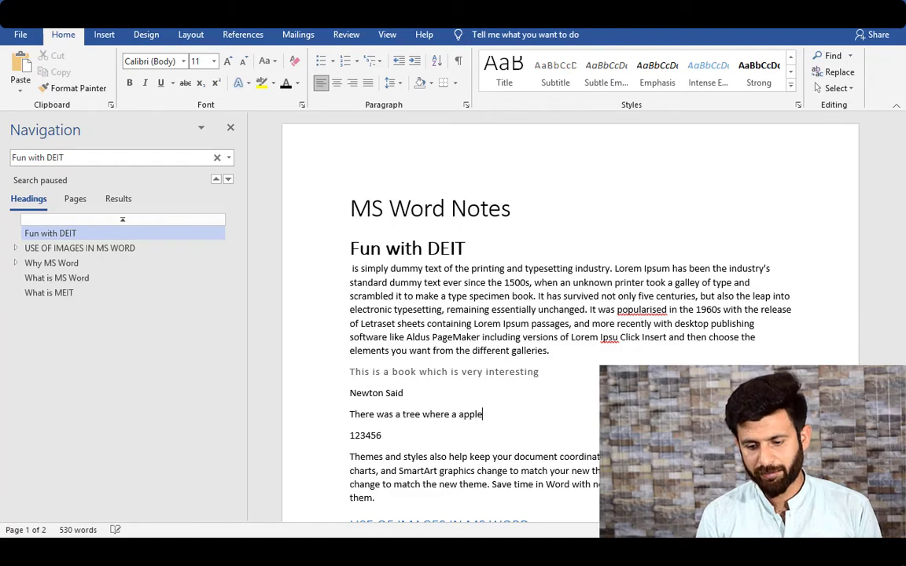
key(BackSpace)
key(BackSpace)
key(BackSpace)
key(BackSpace)
text(e)
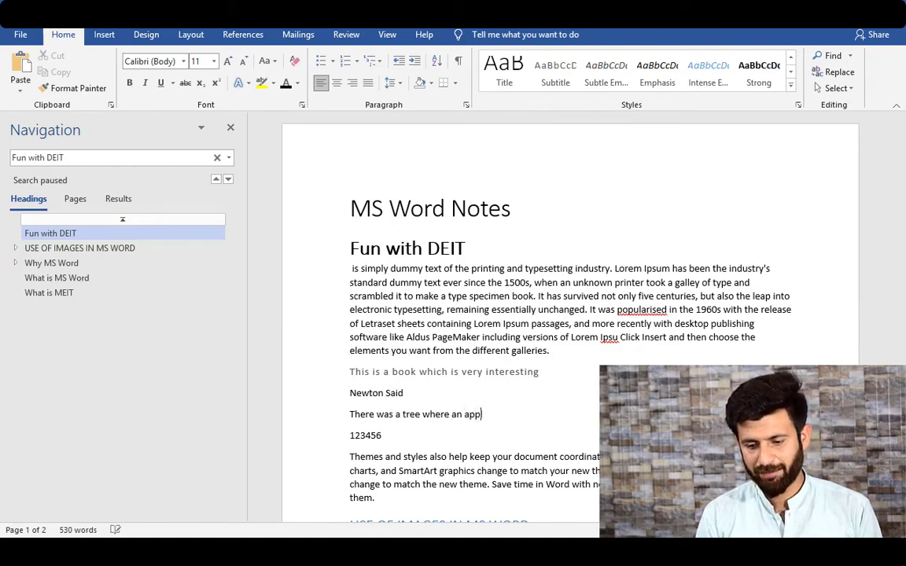
text(ll)
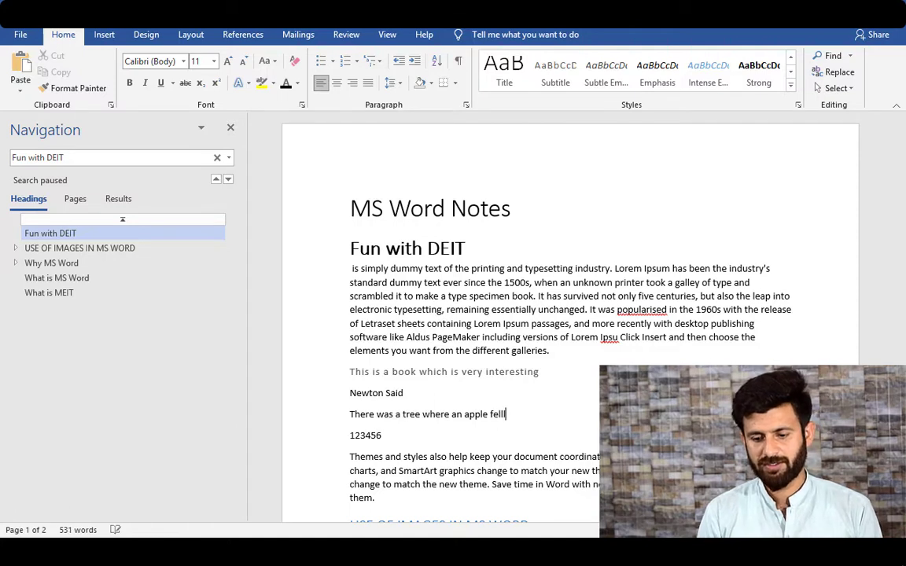
Apply the Quote style to the line "There was a tree where an apple fell"
triple_click(410, 414)
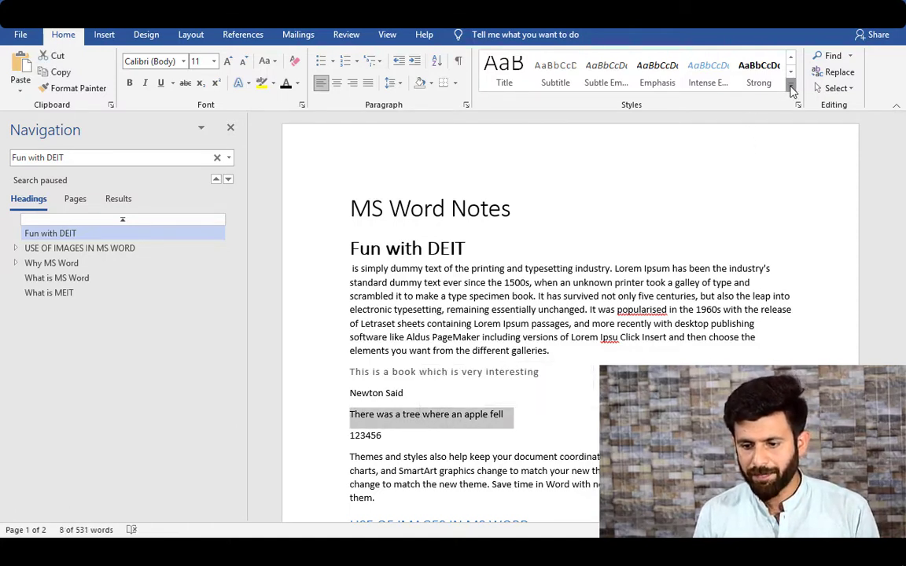
click(791, 88)
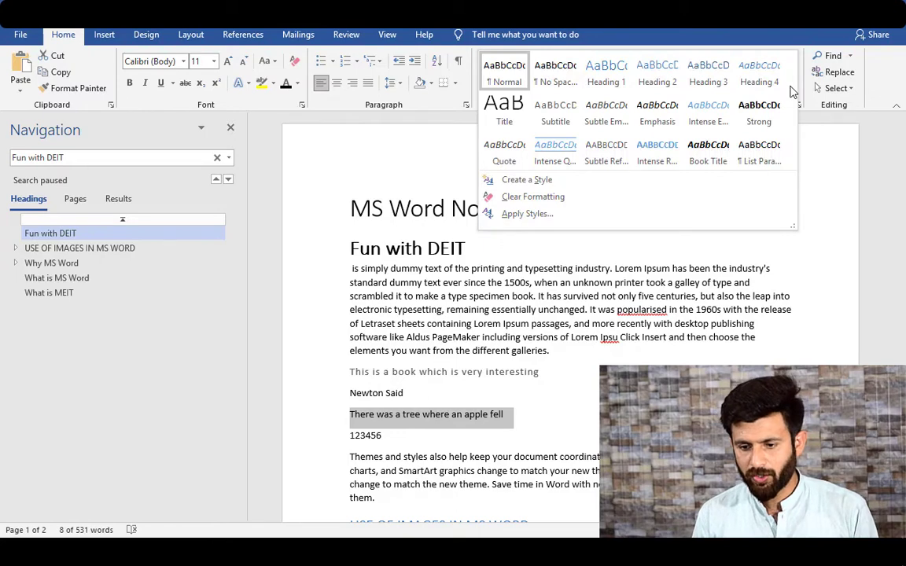
click(504, 154)
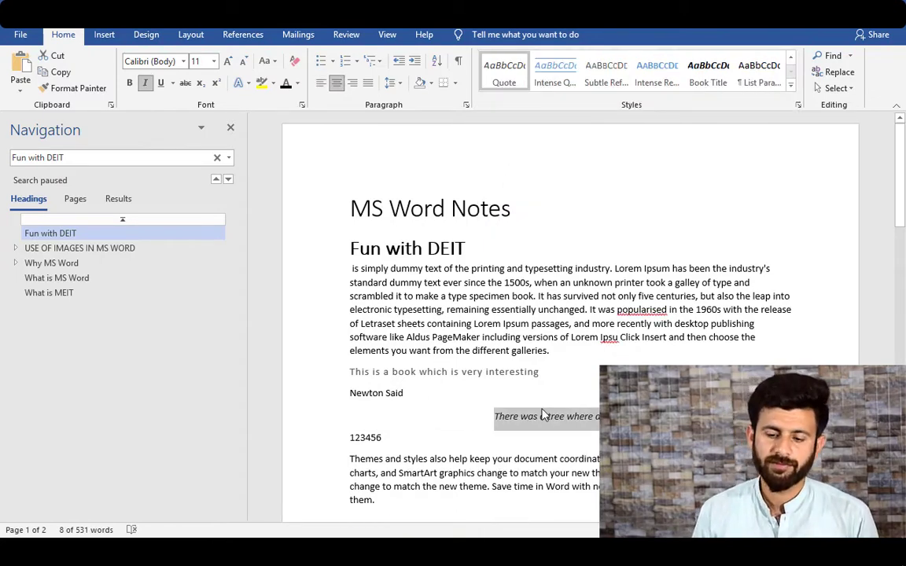
Apply the Quote style to the "Newton Said" line together with the quoted line below it
click(480, 401)
click(334, 394)
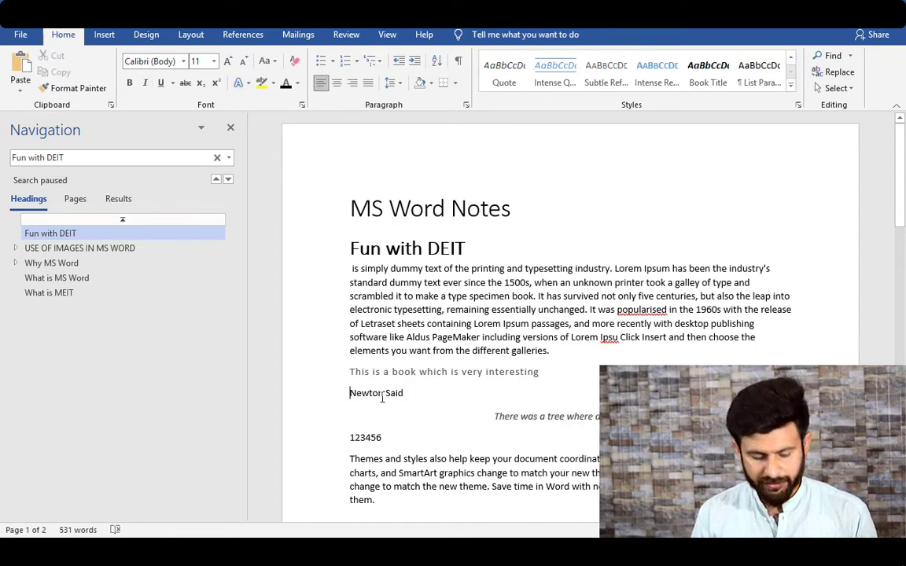
key(shift+Down)
ctrl+click(434, 404)
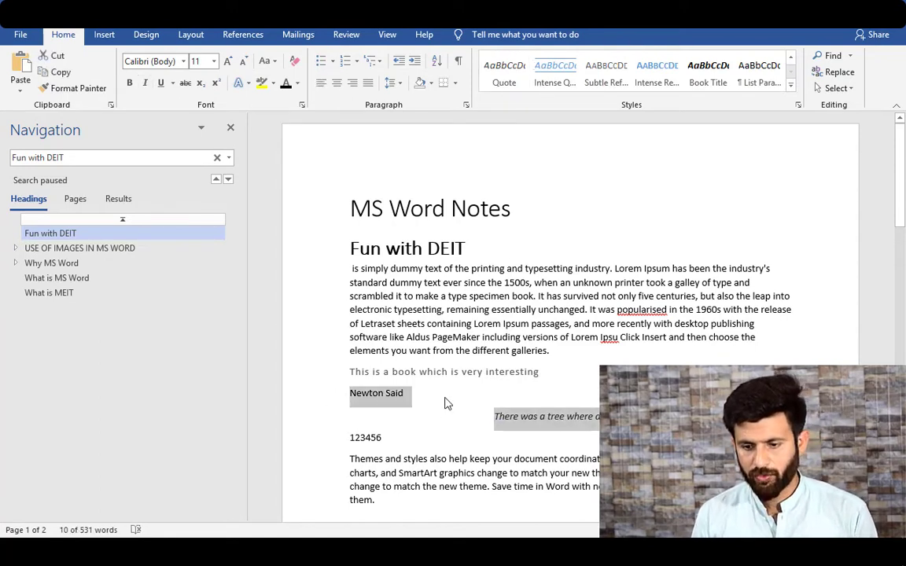
click(504, 73)
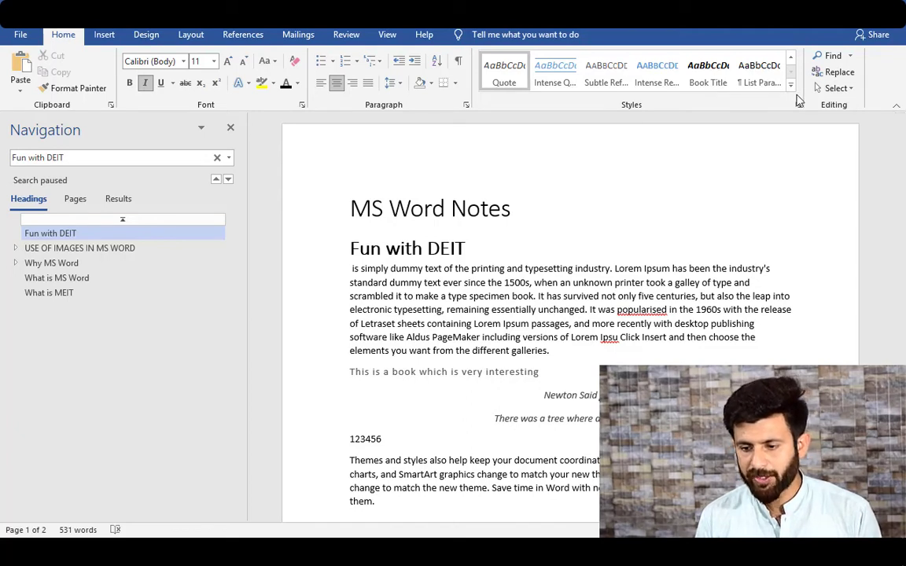
click(790, 84)
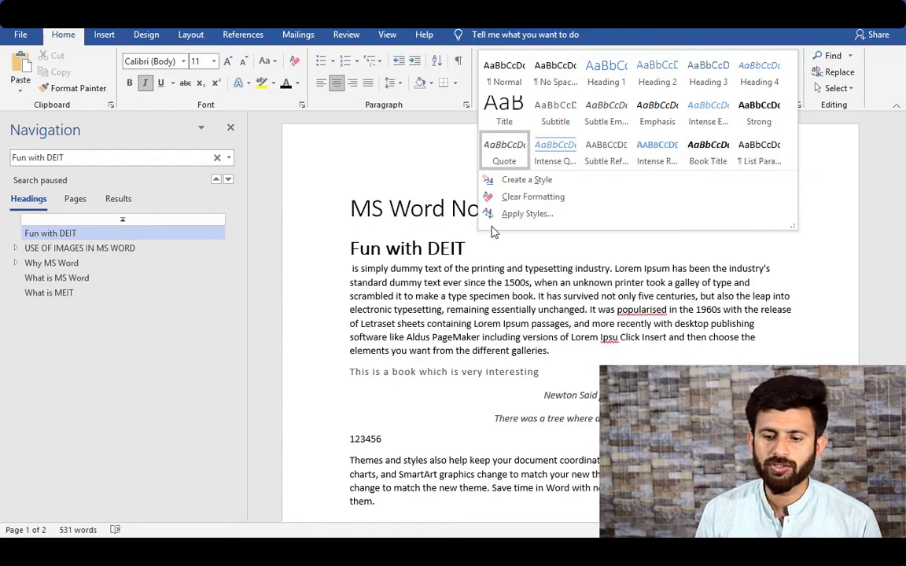
click(528, 325)
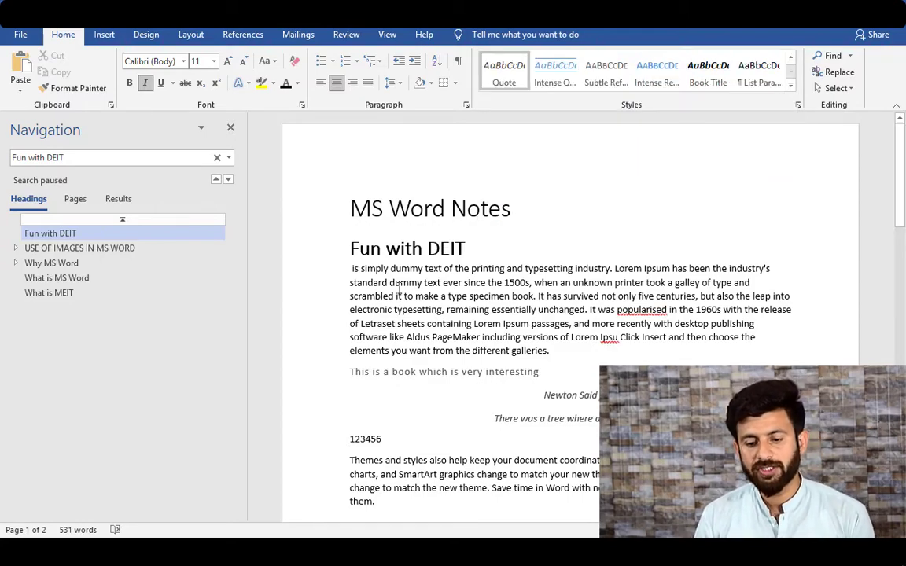
Apply the Heading 1 style to the line "123456"
scroll(385, 267, down, 7)
scroll(364, 239, up, 2)
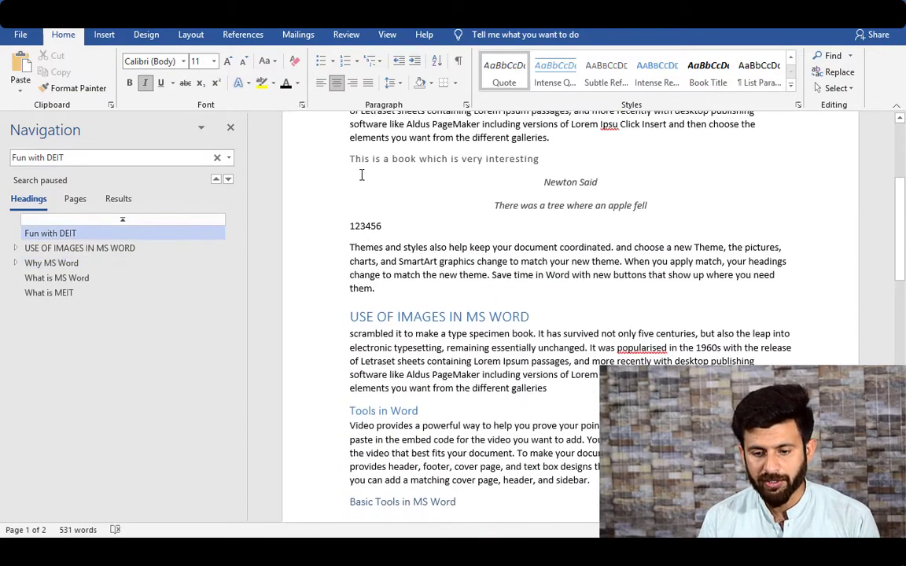
double_click(365, 235)
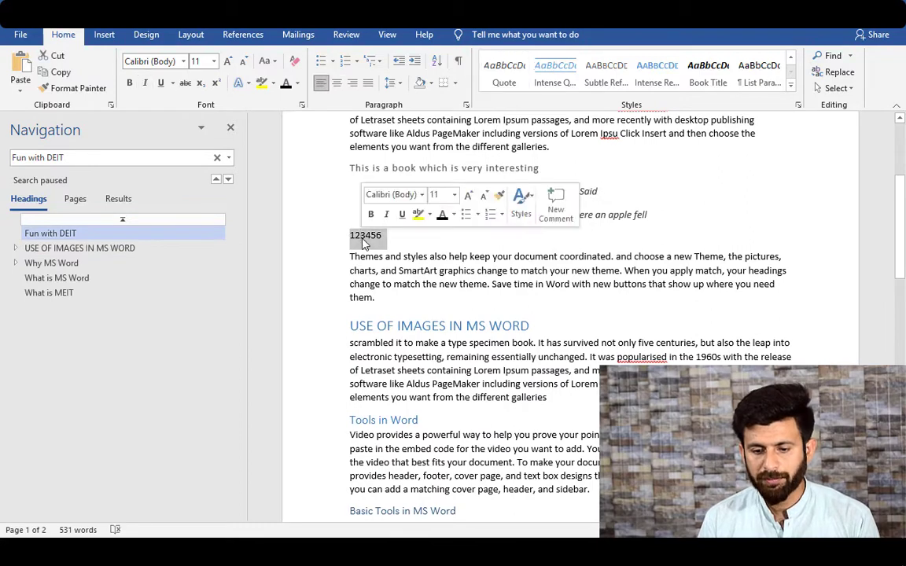
click(790, 84)
click(606, 71)
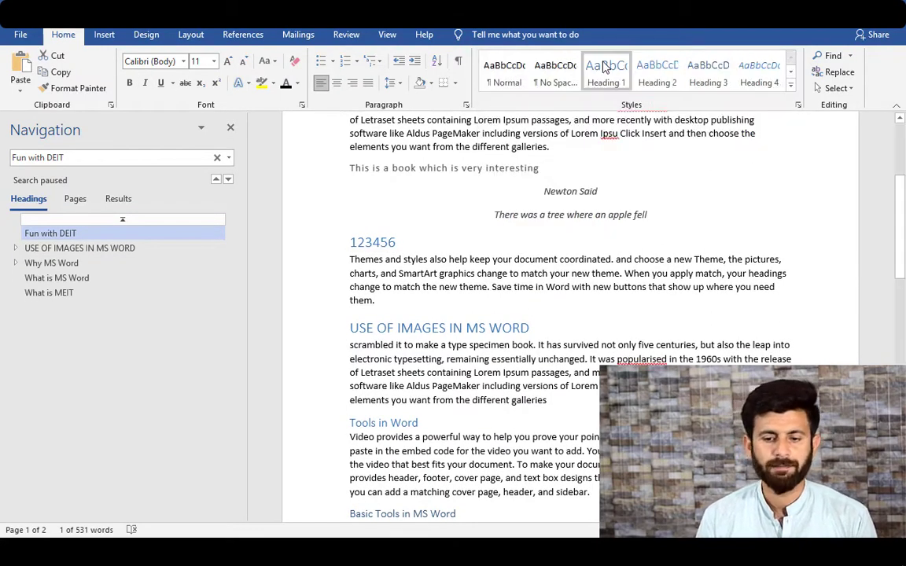
scroll(425, 228, up, 5)
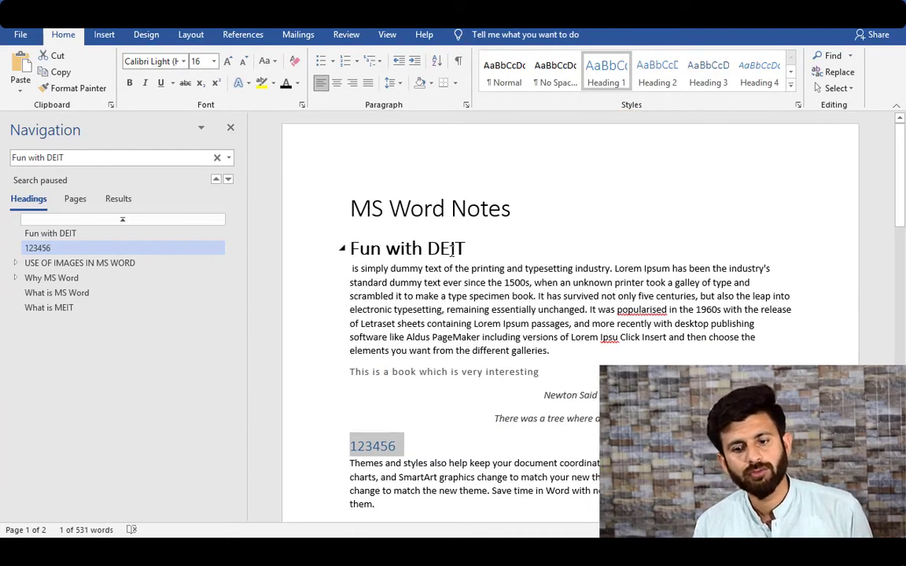
double_click(403, 248)
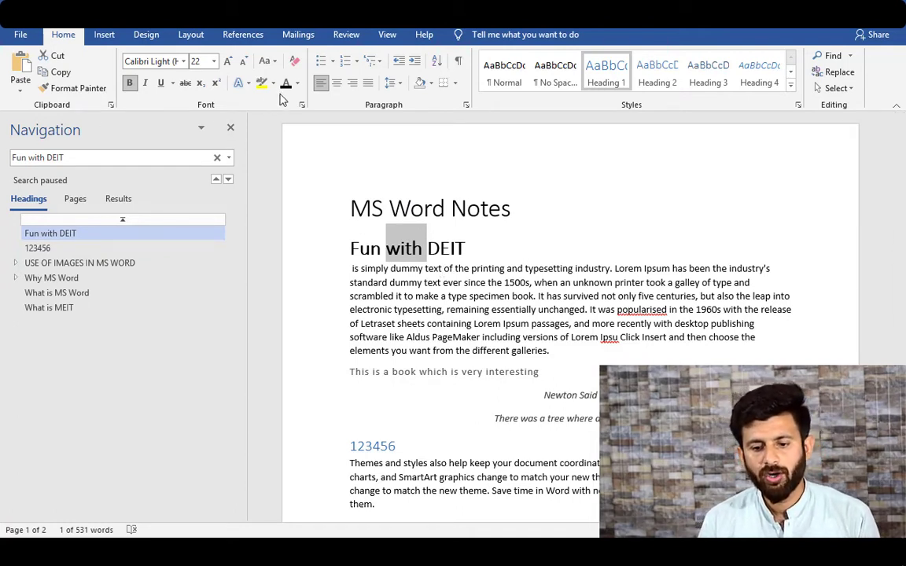
triple_click(394, 250)
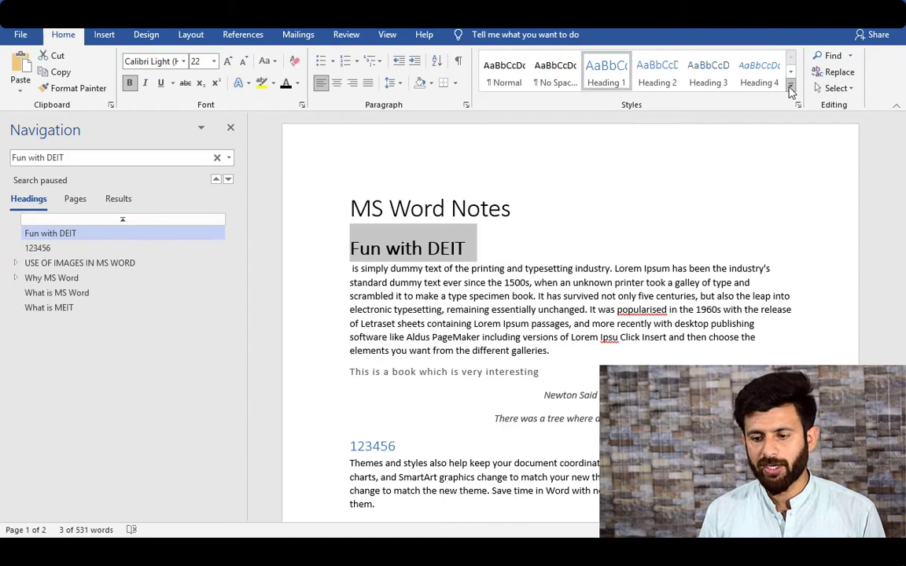
click(791, 92)
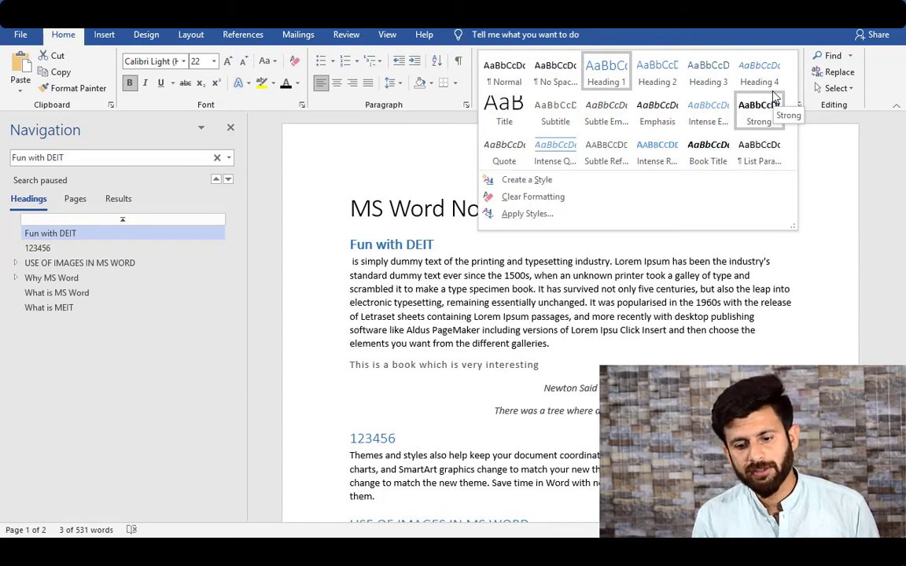
click(347, 443)
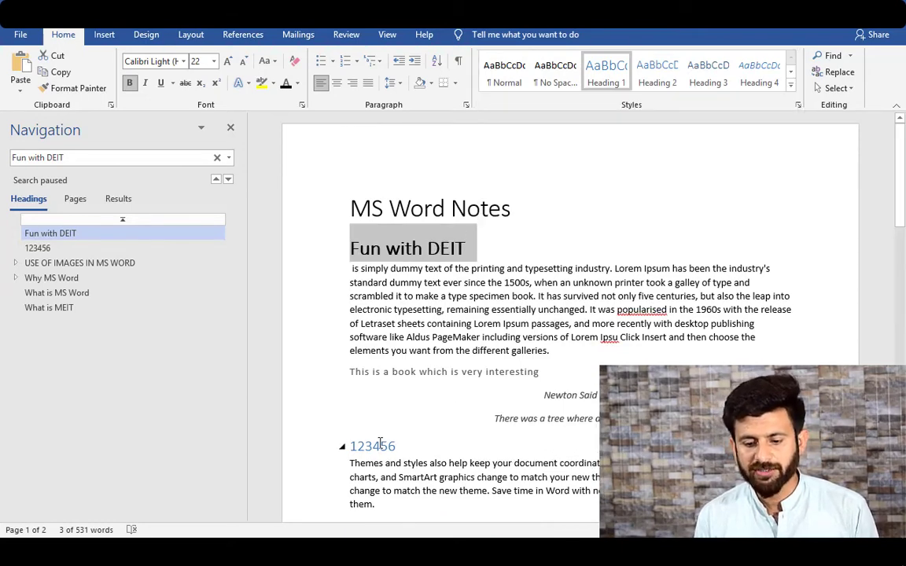
double_click(382, 446)
Copy the formatting of the "Fun with DEIT" heading to the "123456" heading with Format Painter
triple_click(401, 249)
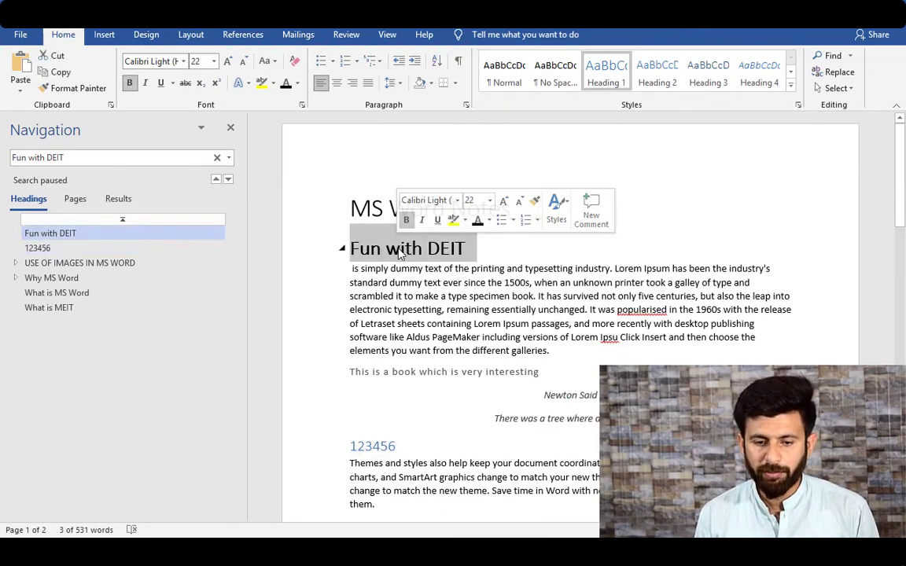
click(83, 88)
scroll(323, 214, down, 3)
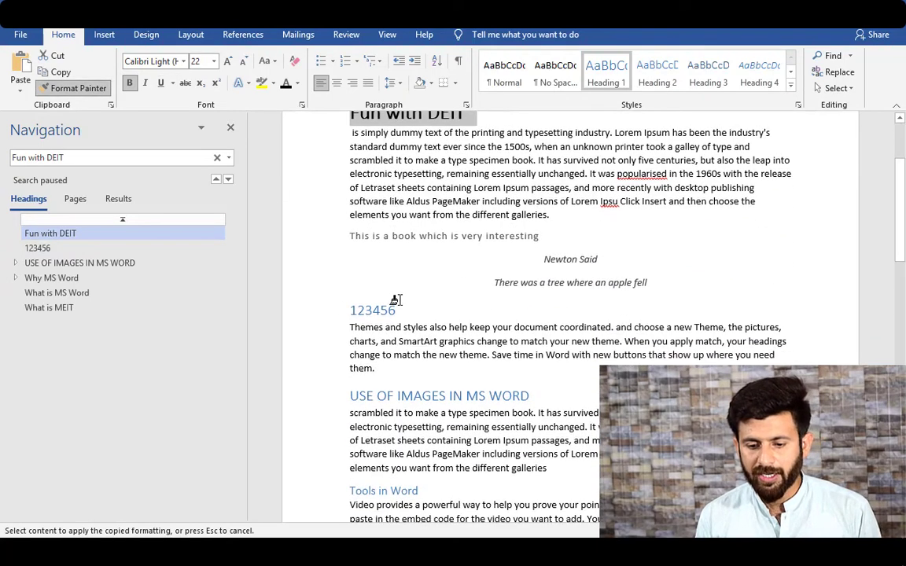
drag(397, 310, 341, 309)
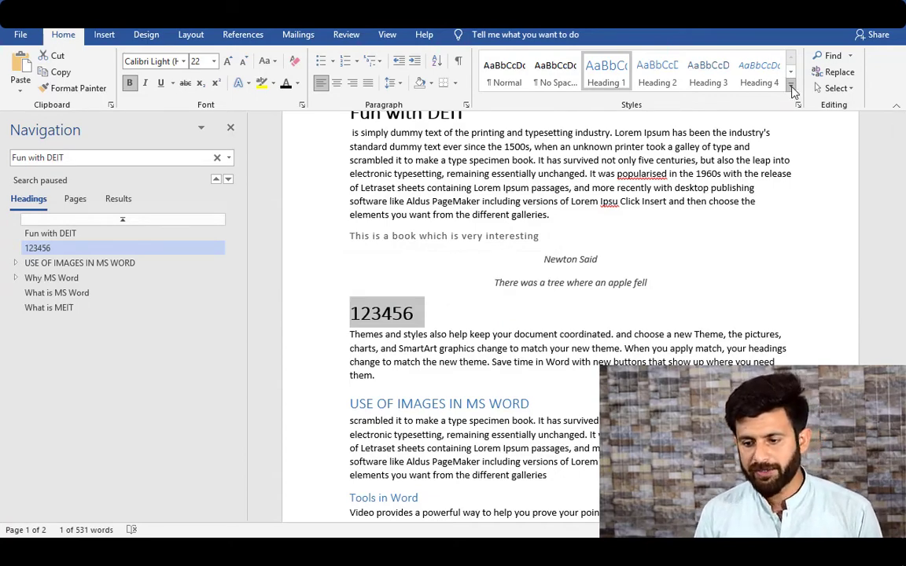
Create a new style named Style11 from the formatting of the "123456" heading
click(792, 88)
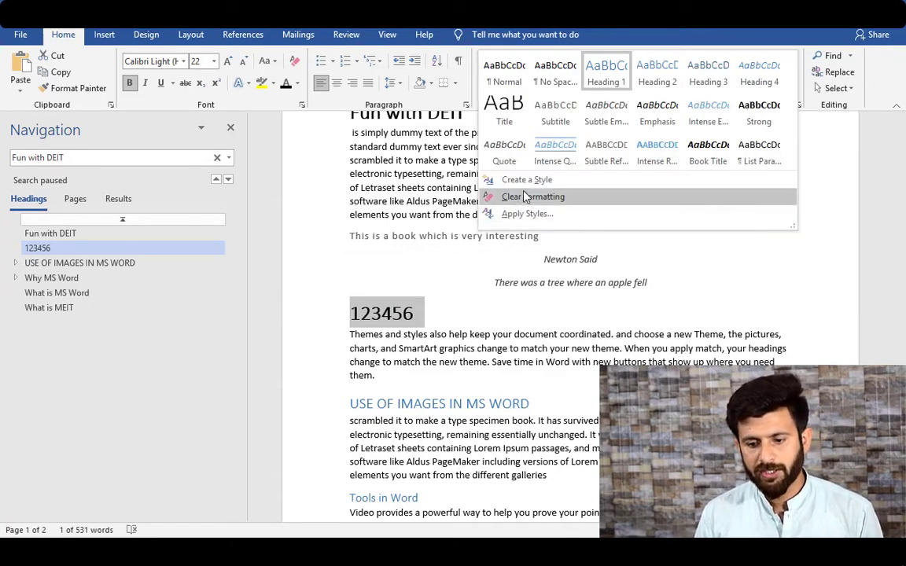
click(525, 179)
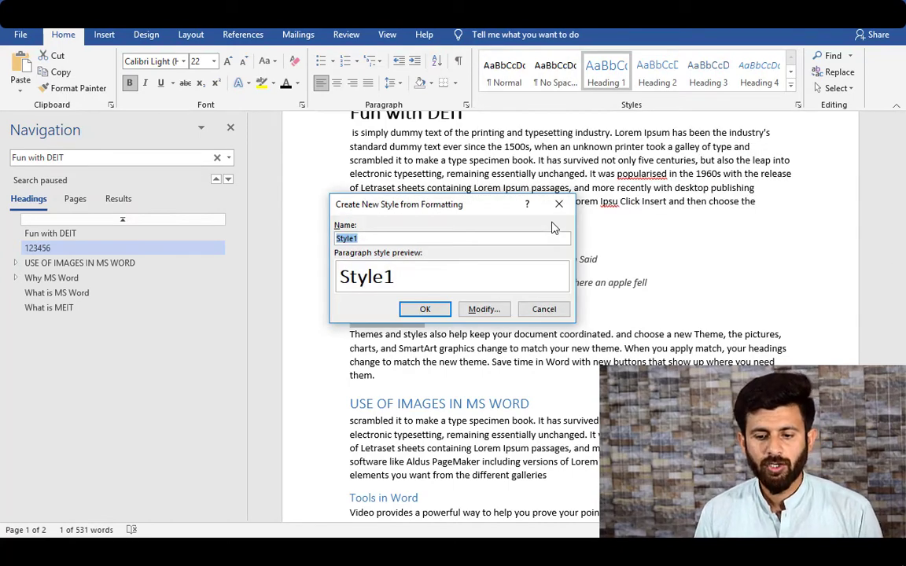
click(381, 239)
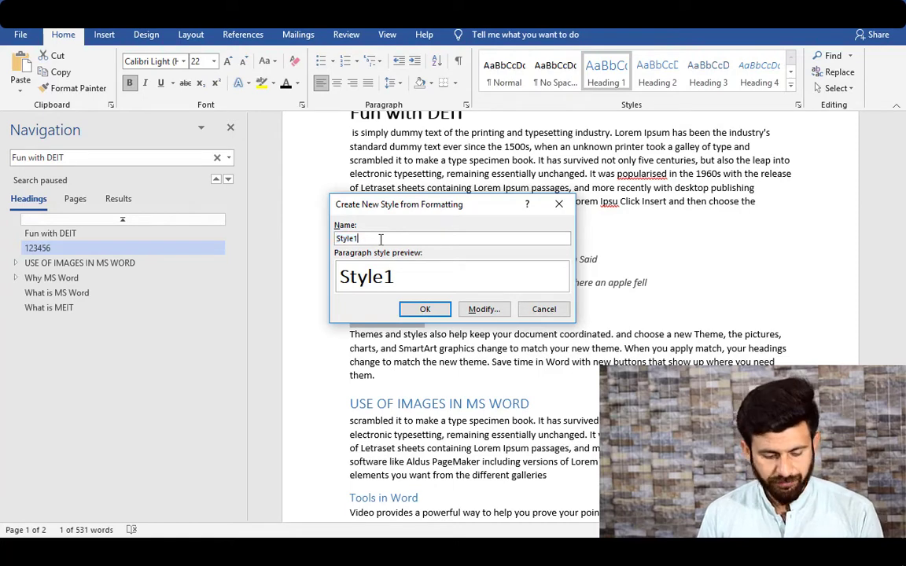
click(426, 309)
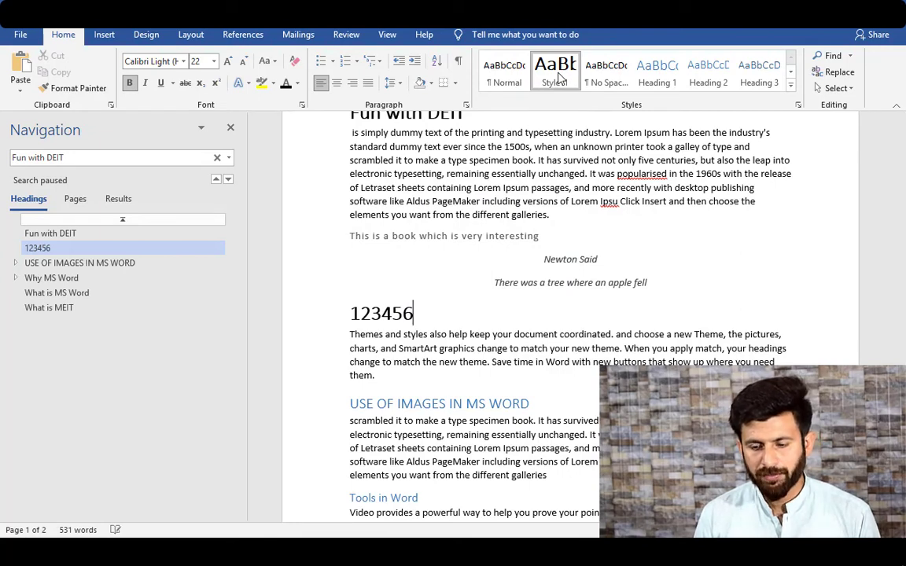
Start a new style named Style1 from the "123456" heading's formatting, open its full settings and base it on Style11
click(791, 84)
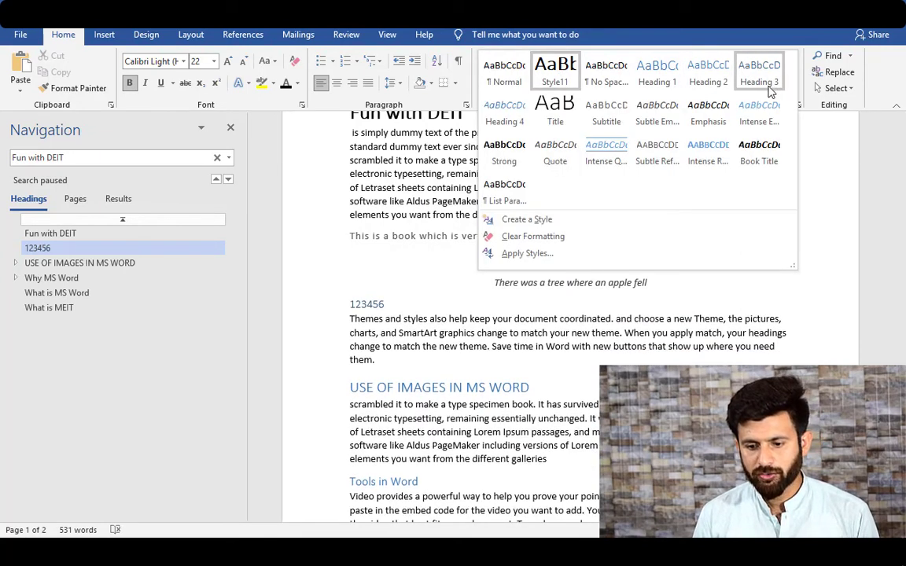
click(536, 220)
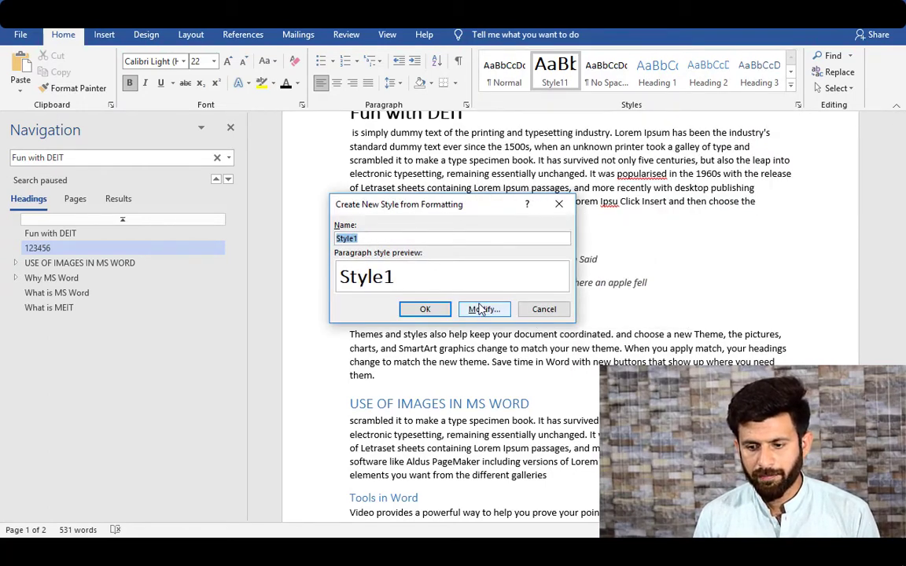
click(366, 238)
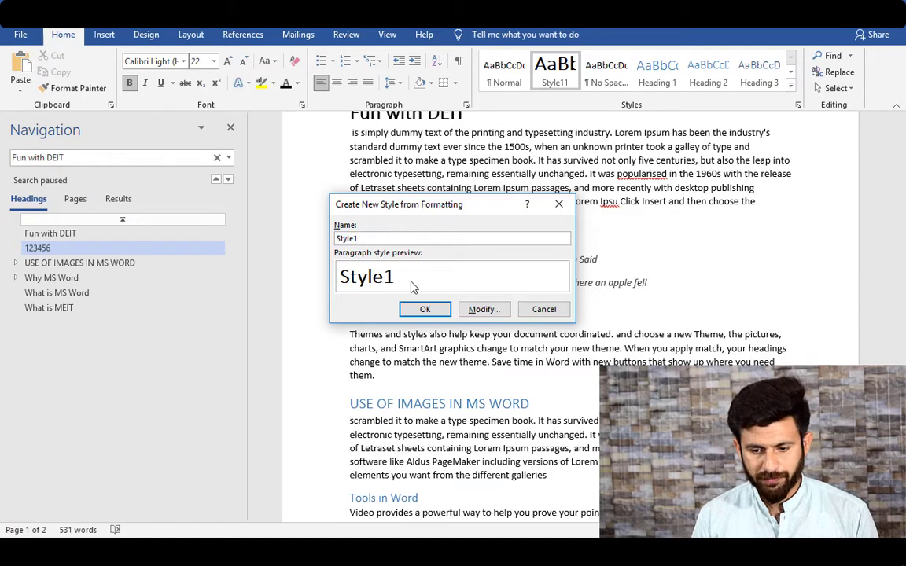
text(1)
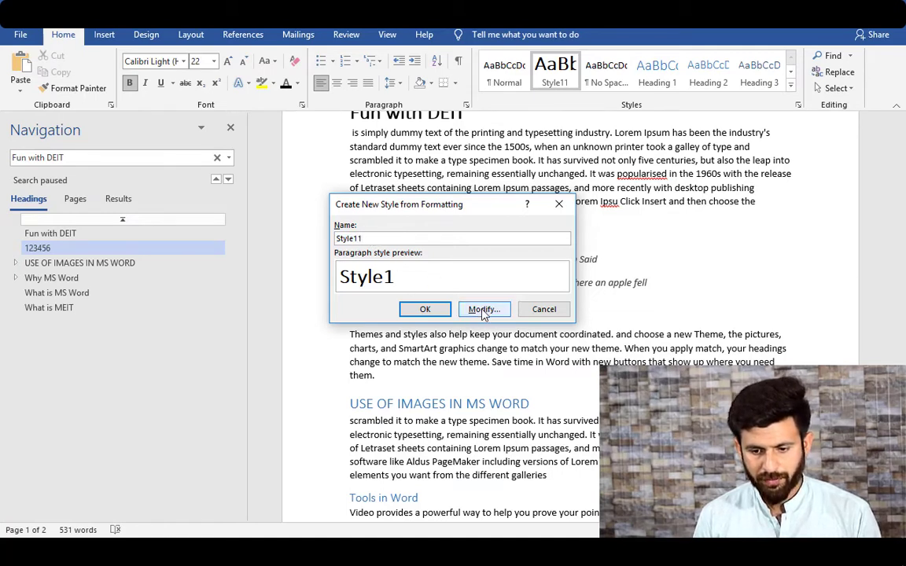
click(479, 309)
click(459, 315)
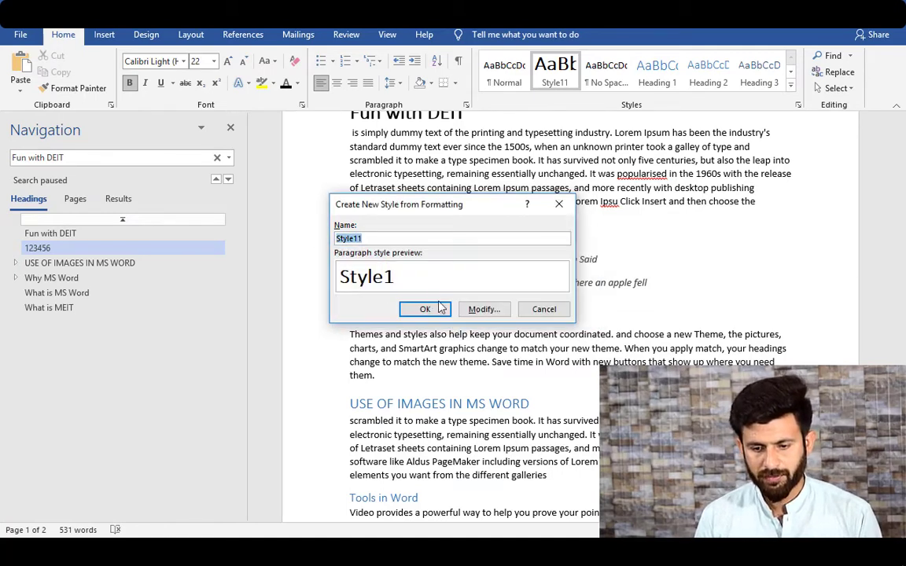
click(375, 238)
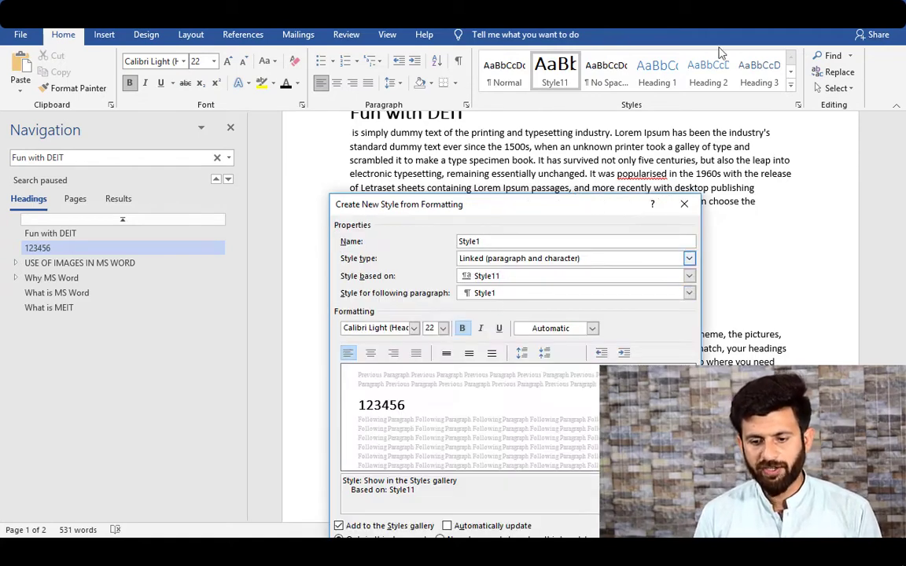
drag(463, 204, 456, 90)
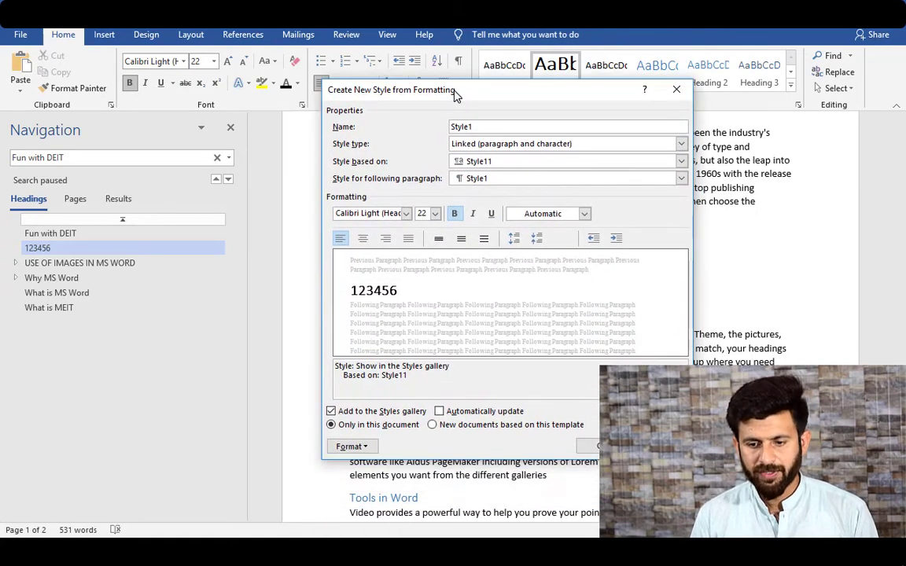
click(493, 126)
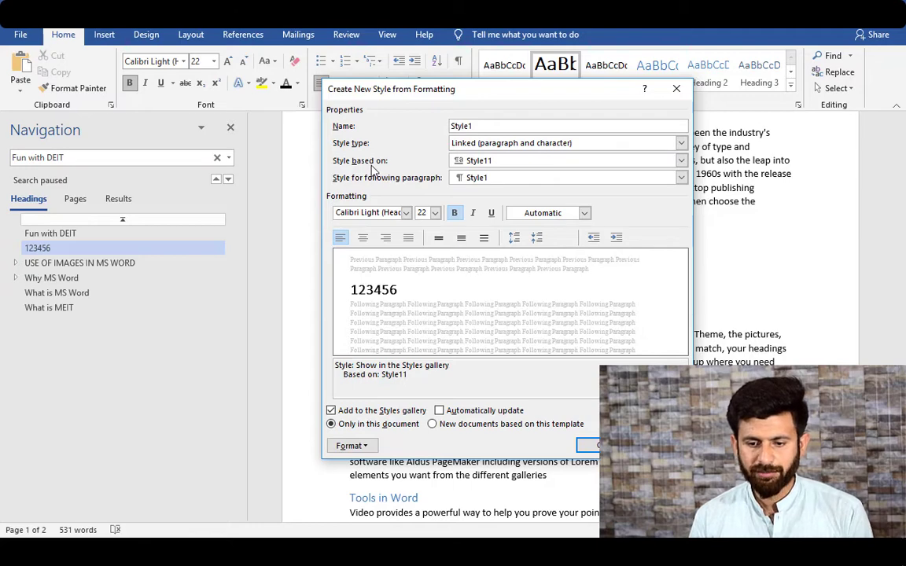
click(681, 160)
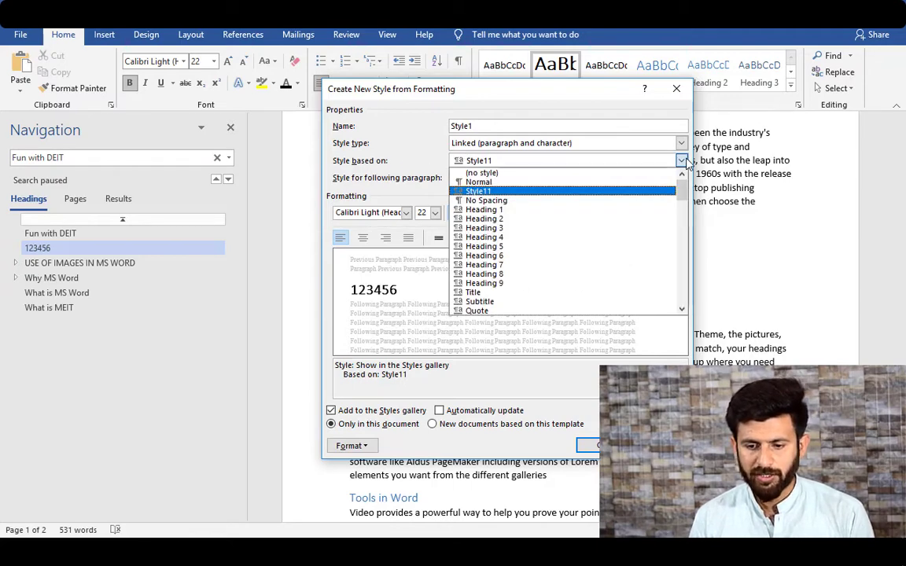
click(485, 193)
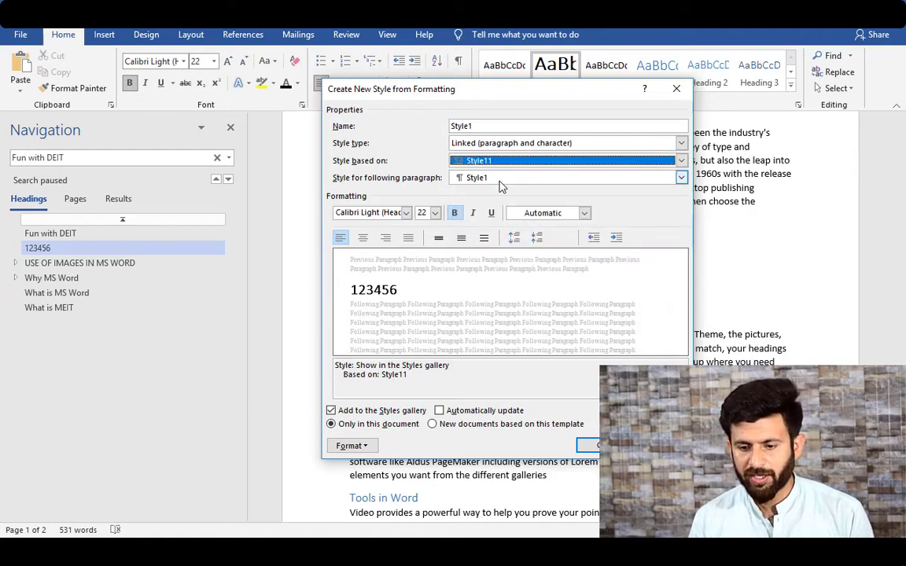
Set the new style's font to Bauhaus 93 and its font colour to Automatic
click(404, 213)
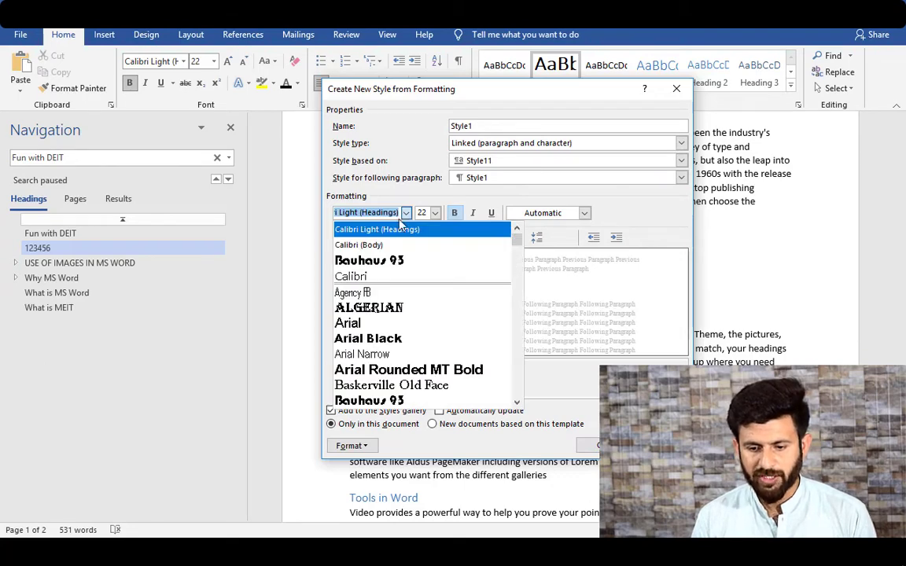
click(369, 260)
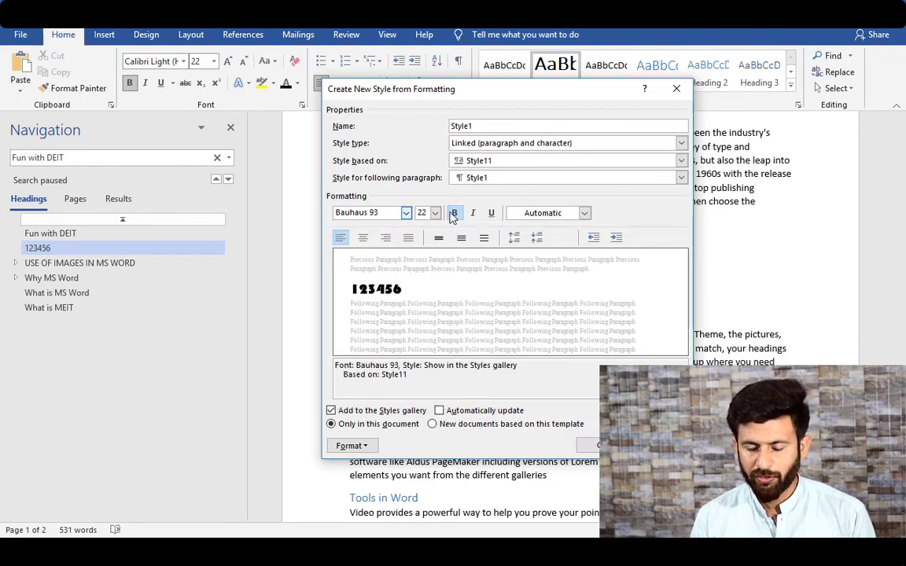
click(584, 212)
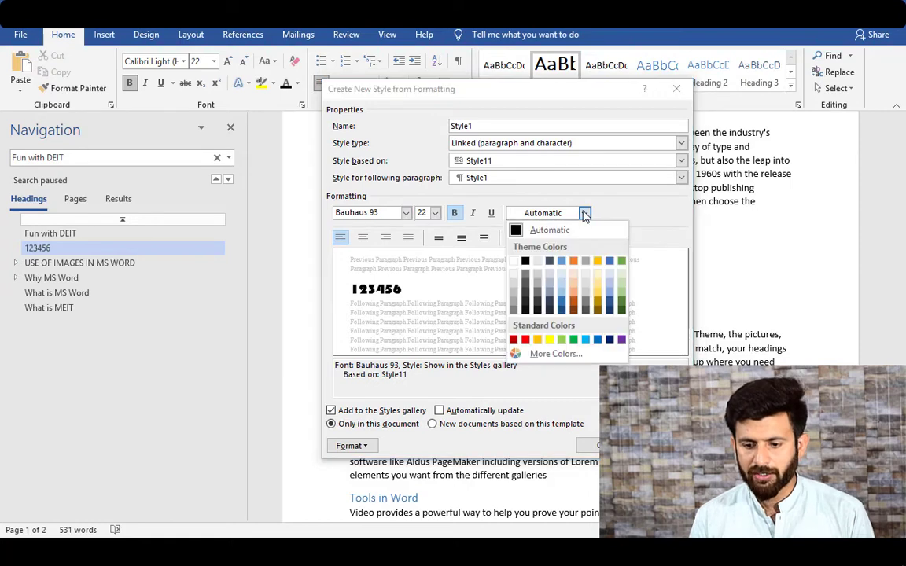
click(535, 232)
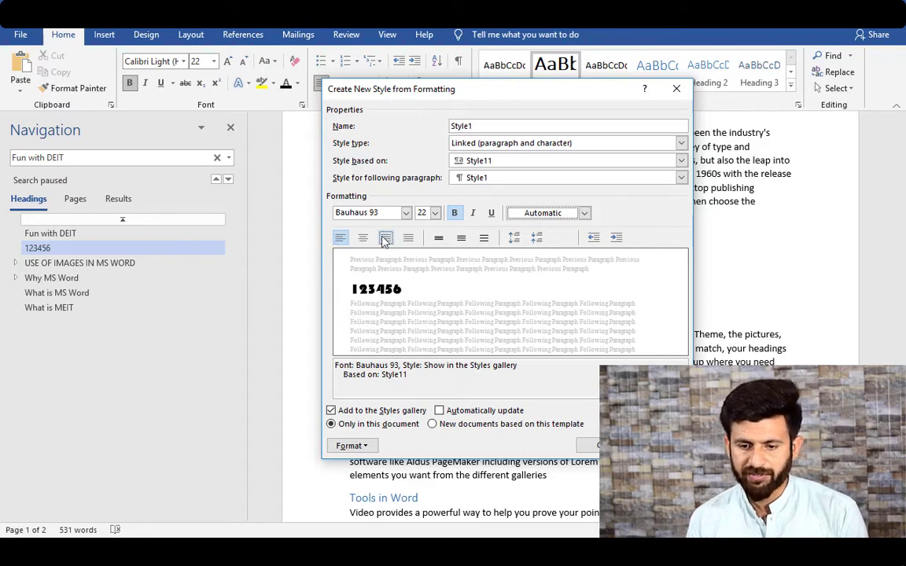
Set the new style's following paragraph style to Heading 1 and save the style
click(351, 446)
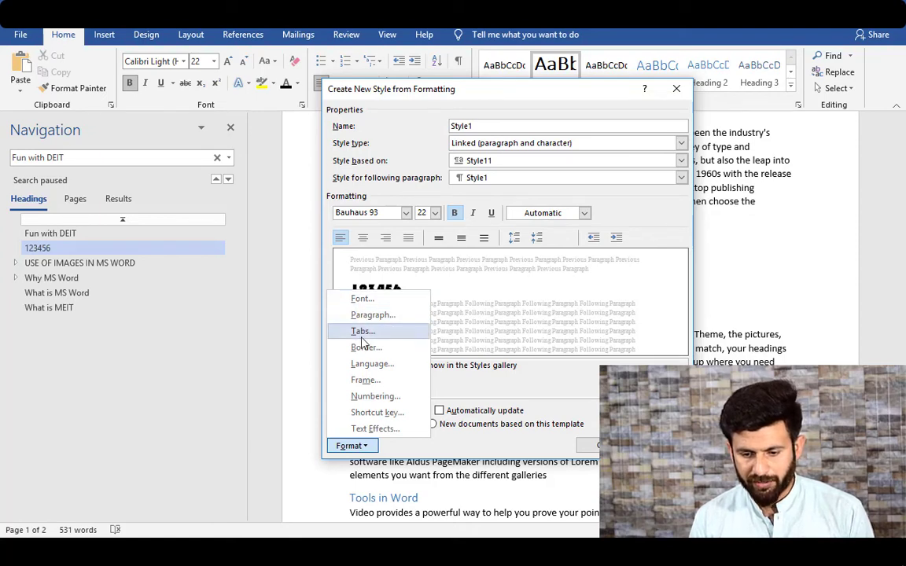
click(369, 447)
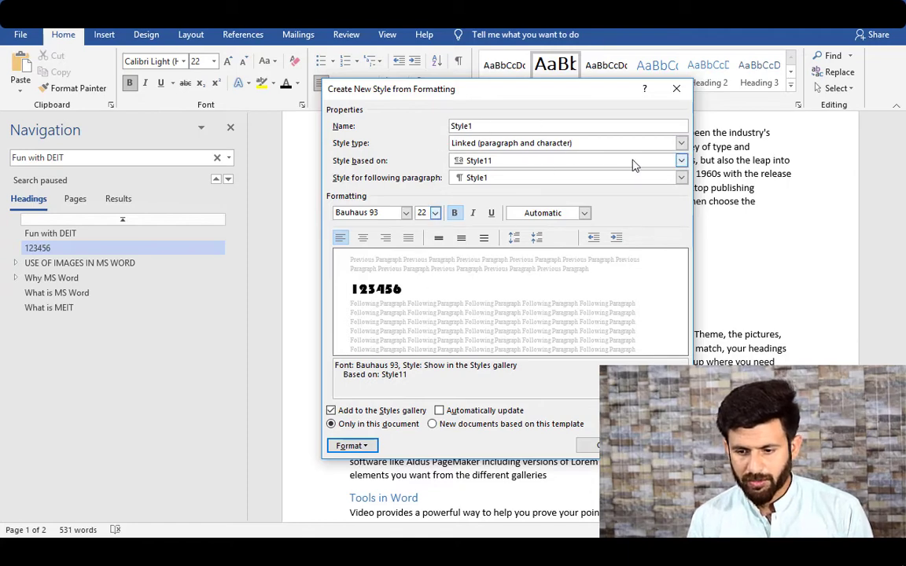
click(681, 178)
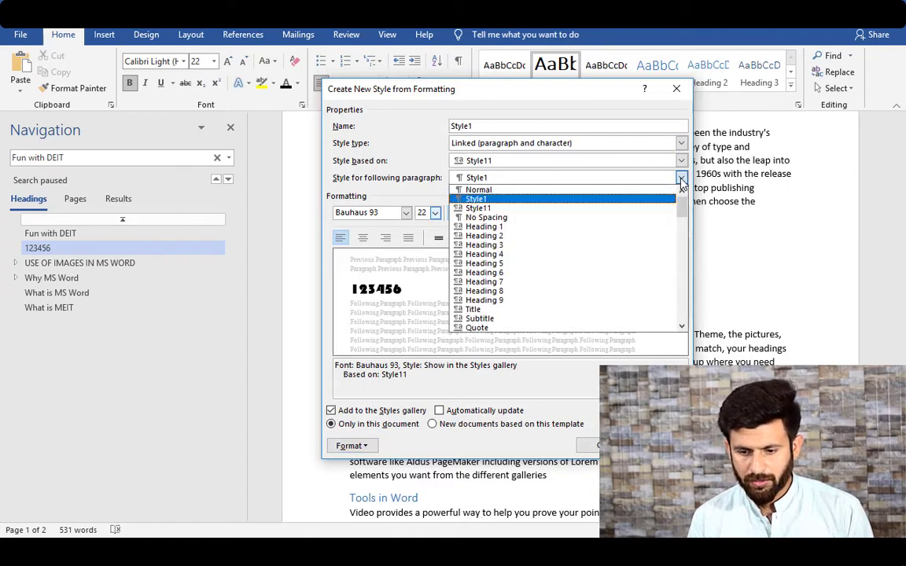
click(519, 226)
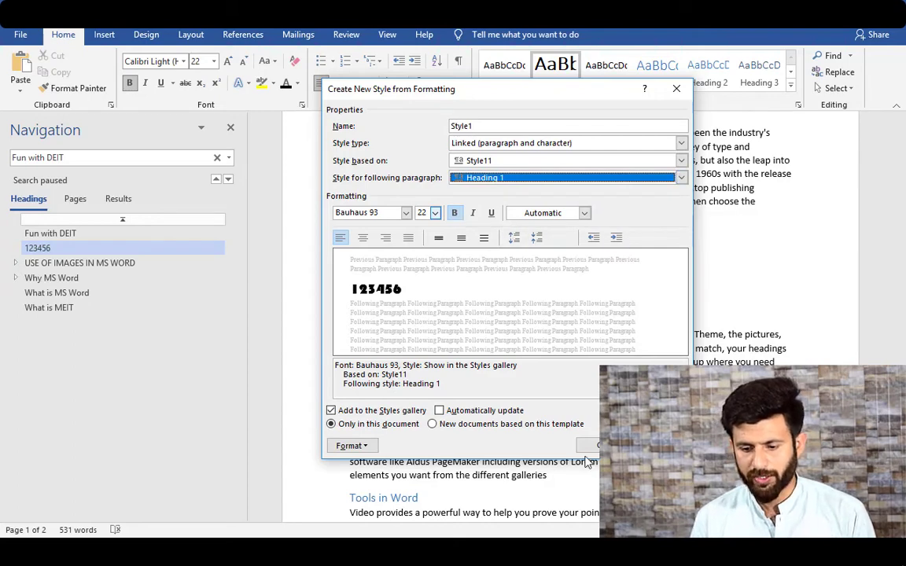
key(Return)
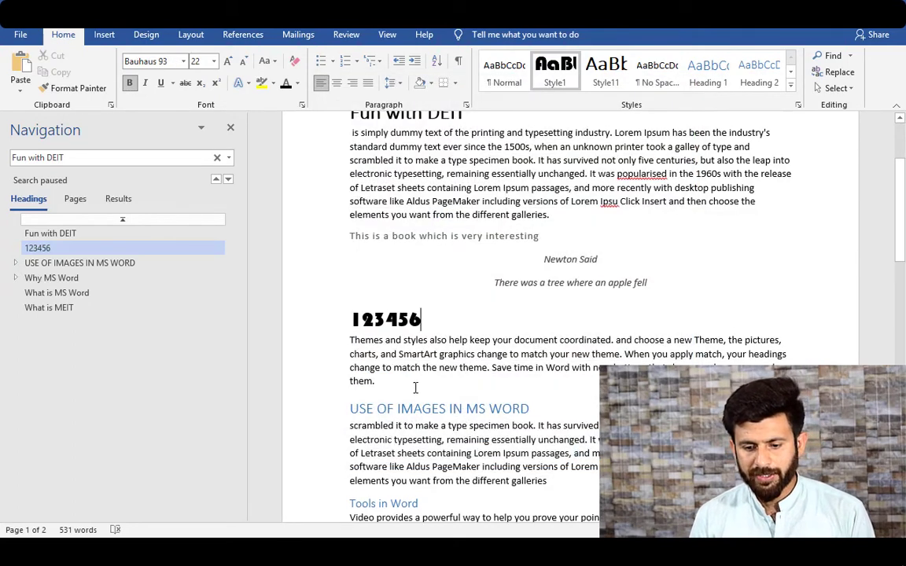
Apply Style1 to the "USE OF IMAGES IN MS WORD" heading and to the "EIT History" line on the second page
triple_click(401, 409)
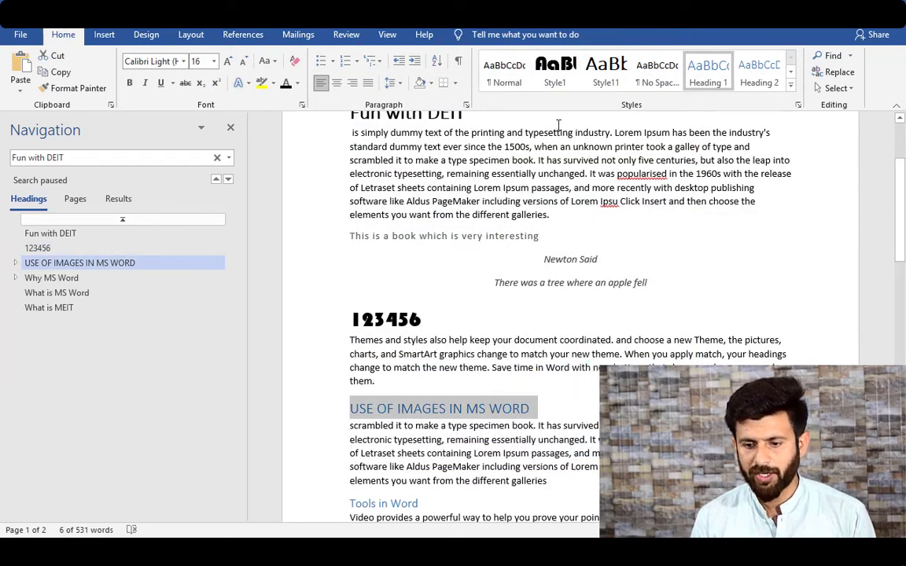
click(555, 75)
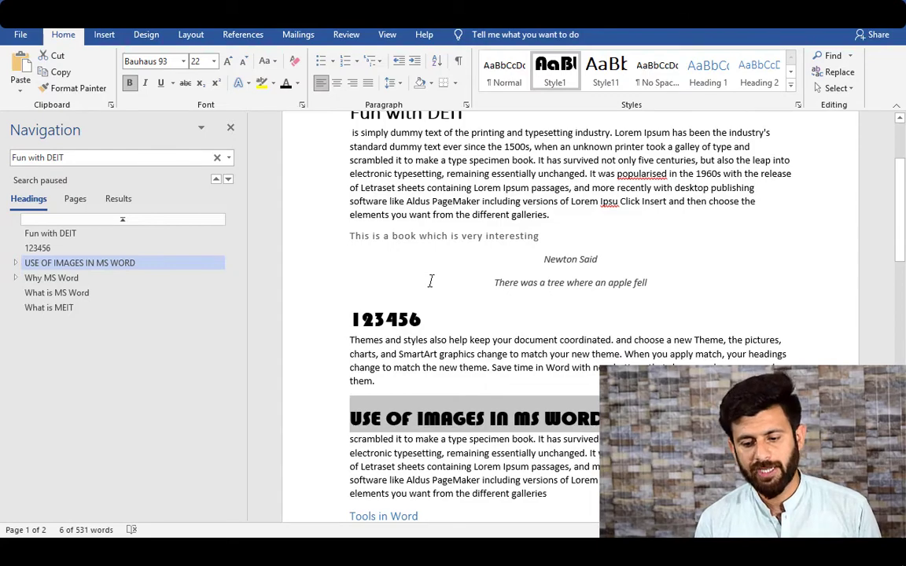
scroll(405, 362, down, 15)
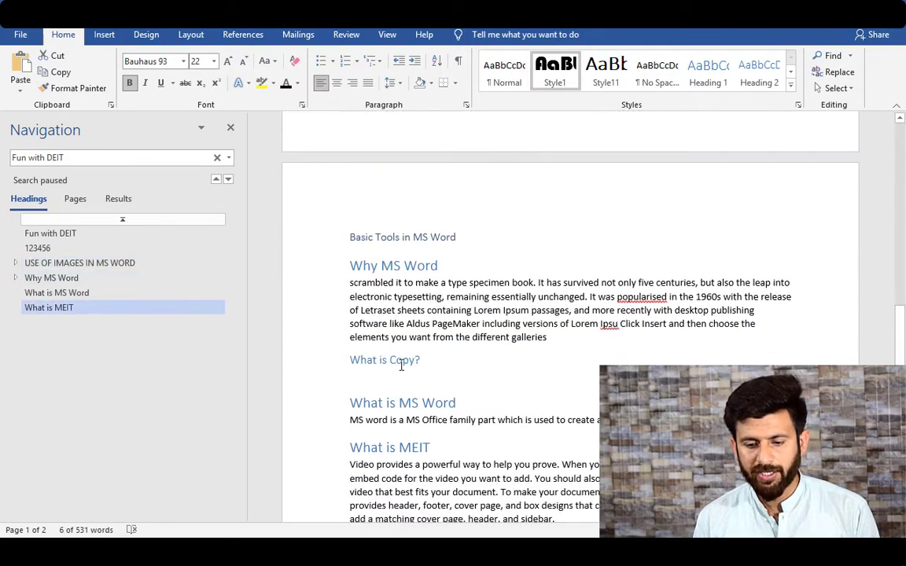
scroll(401, 366, down, 10)
triple_click(380, 238)
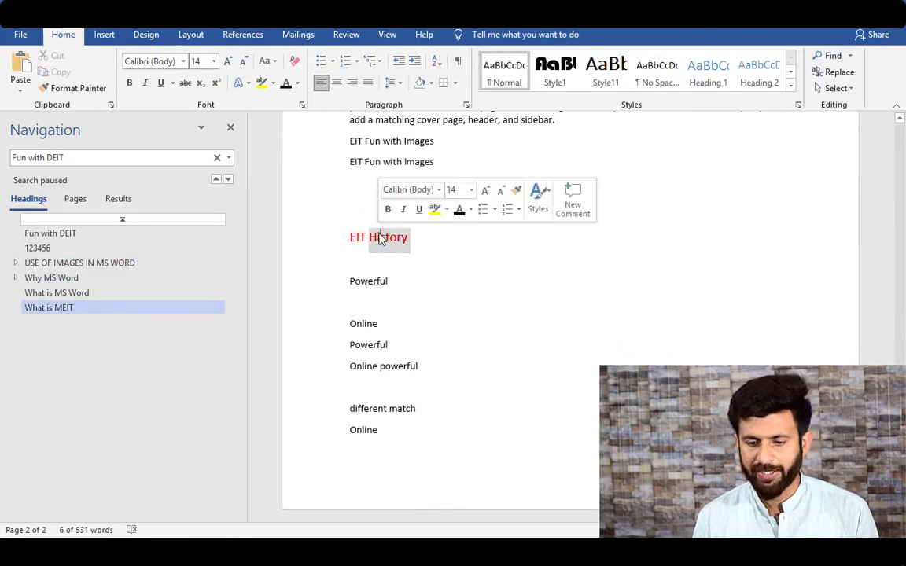
click(563, 76)
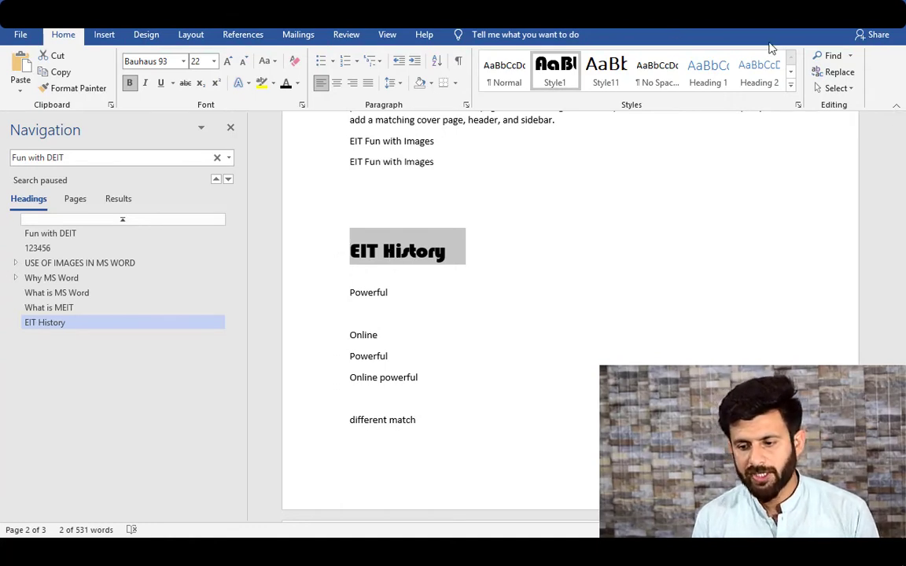
Examine the following-paragraph, font and tab stop settings offered for a new style from the "EIT History" heading, then close them without saving
click(790, 85)
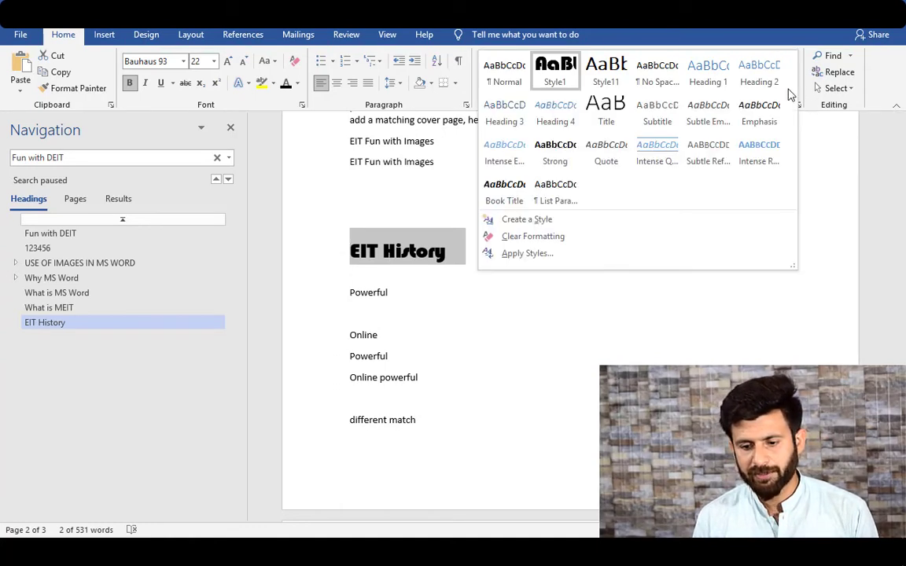
click(528, 222)
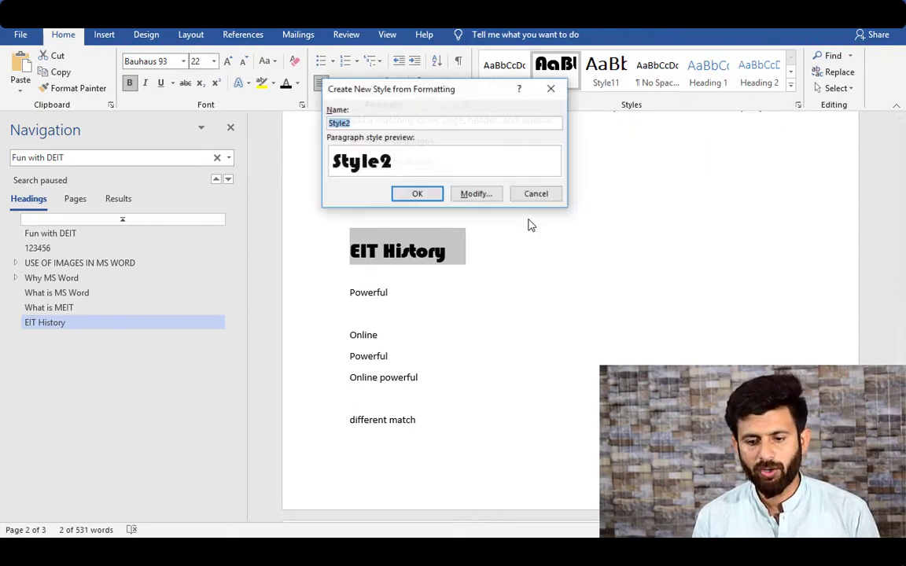
click(474, 197)
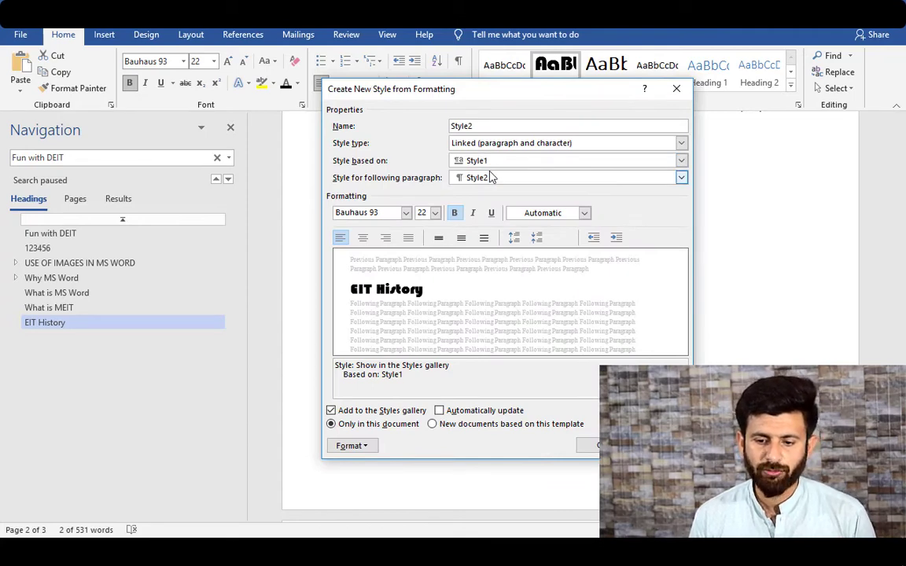
click(497, 183)
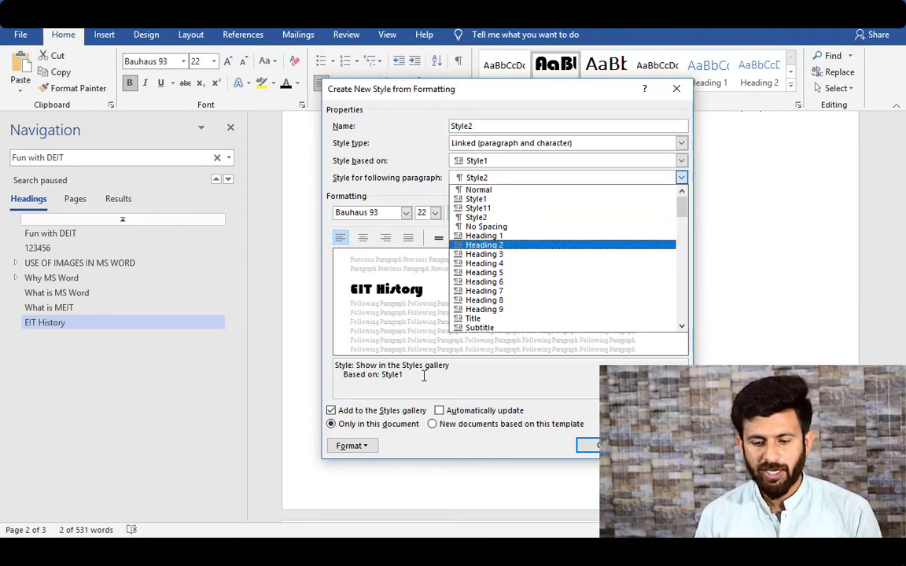
click(360, 445)
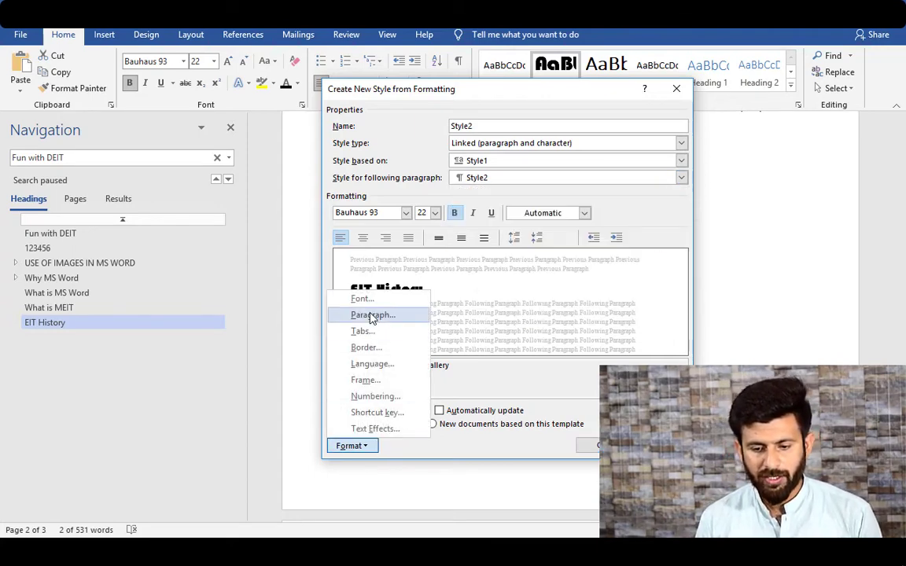
click(363, 300)
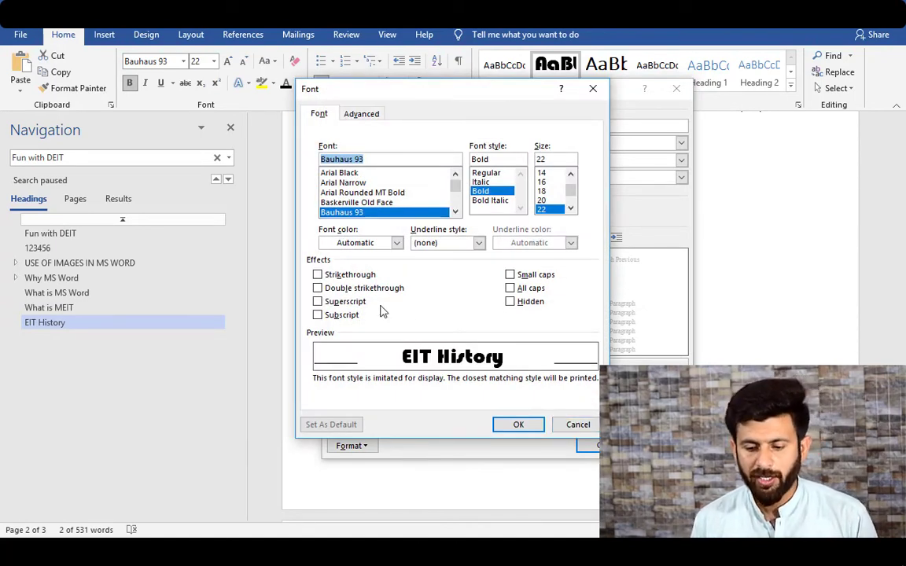
click(578, 425)
click(361, 446)
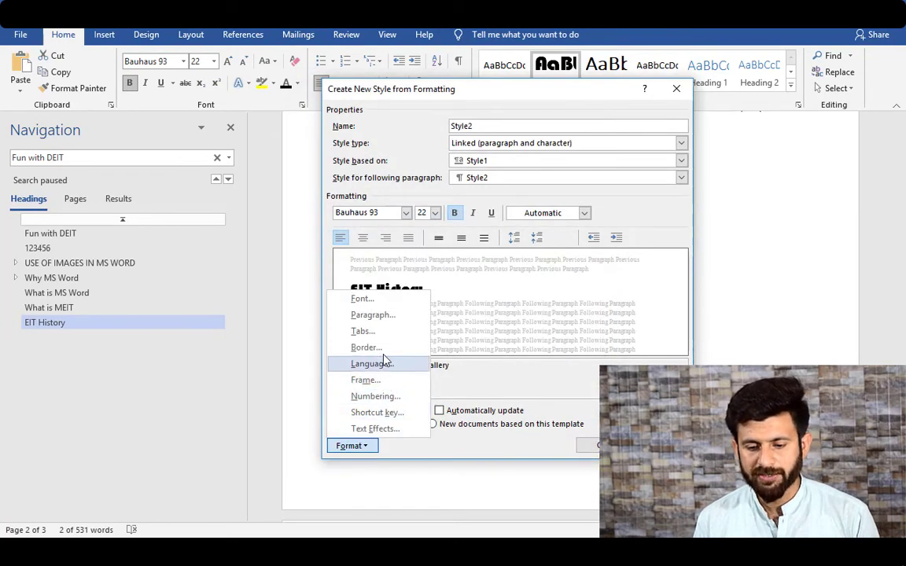
click(346, 298)
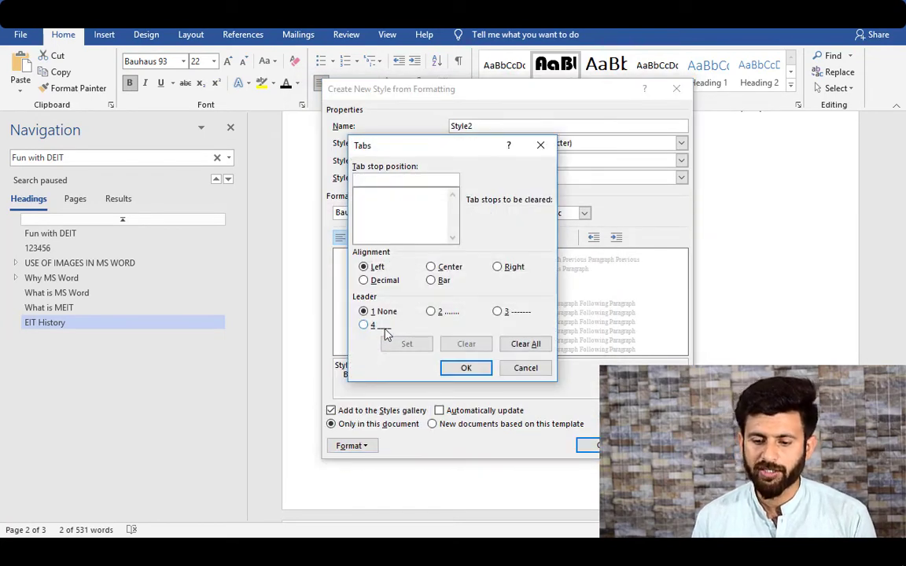
click(525, 368)
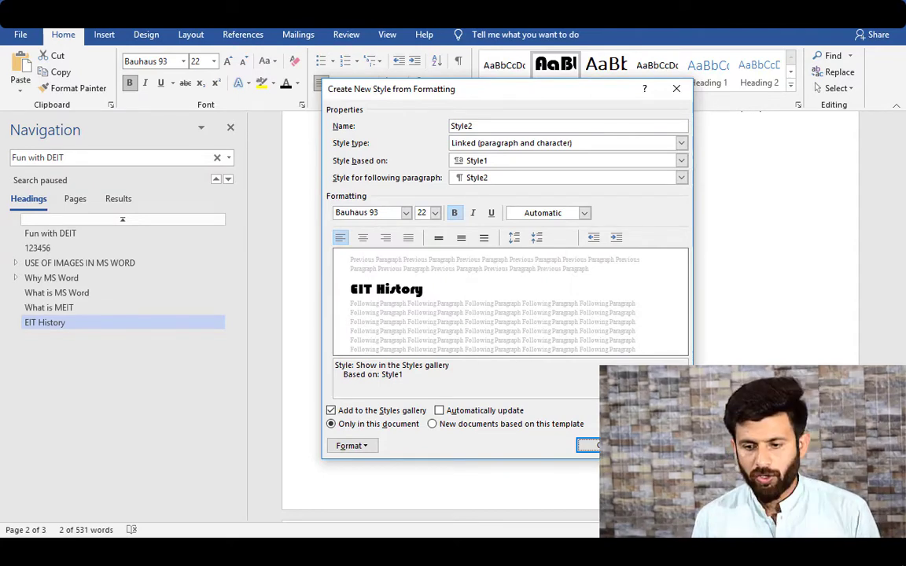
key(Return)
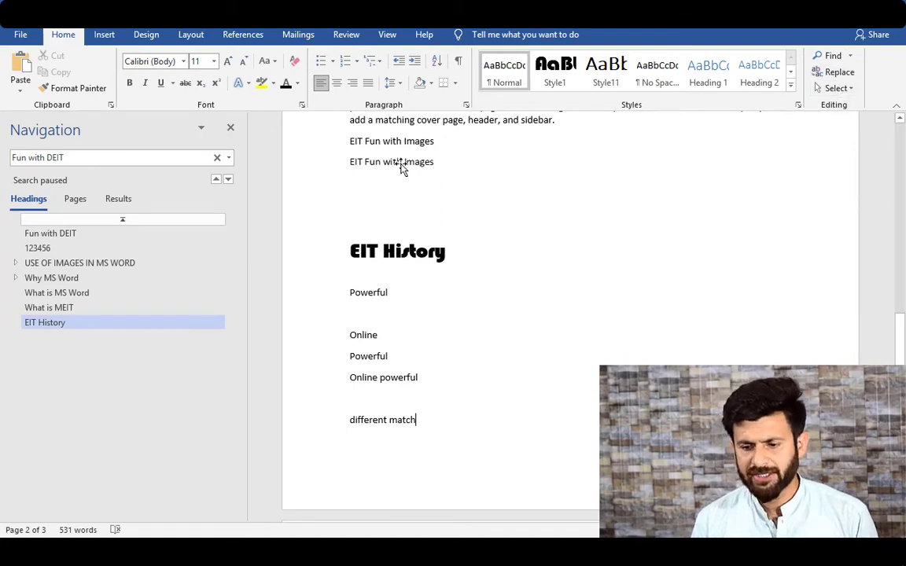
scroll(432, 188, up, 15)
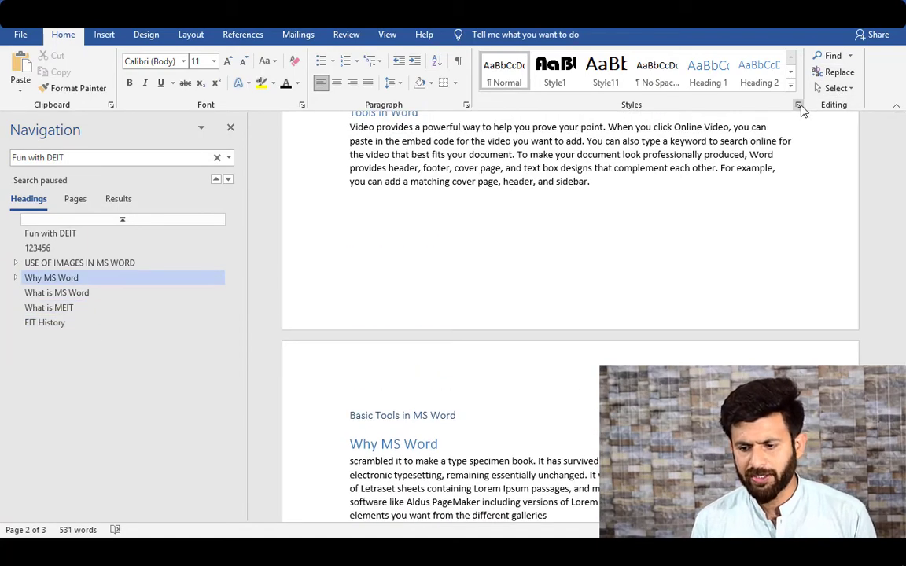
View the full list of available styles, then close it along with the Navigation pane
click(798, 105)
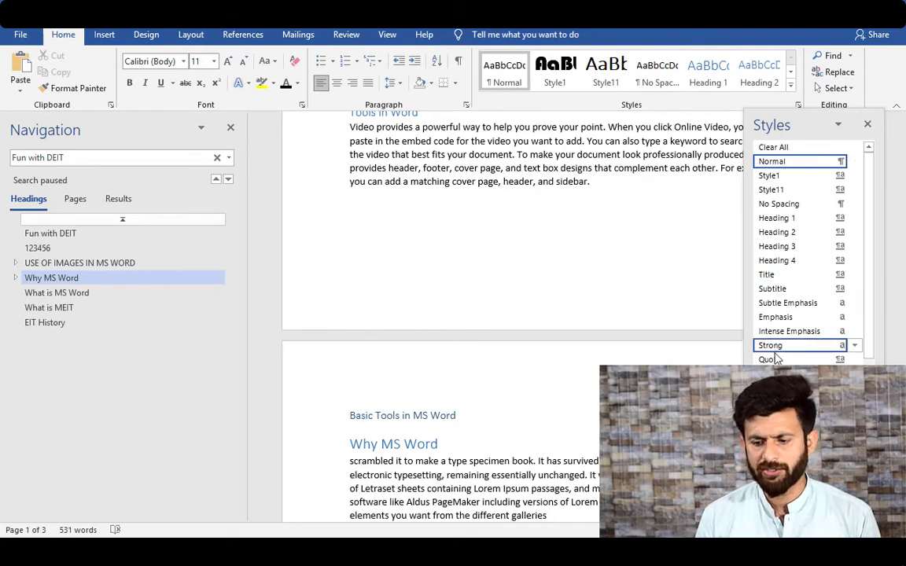
click(521, 283)
click(866, 124)
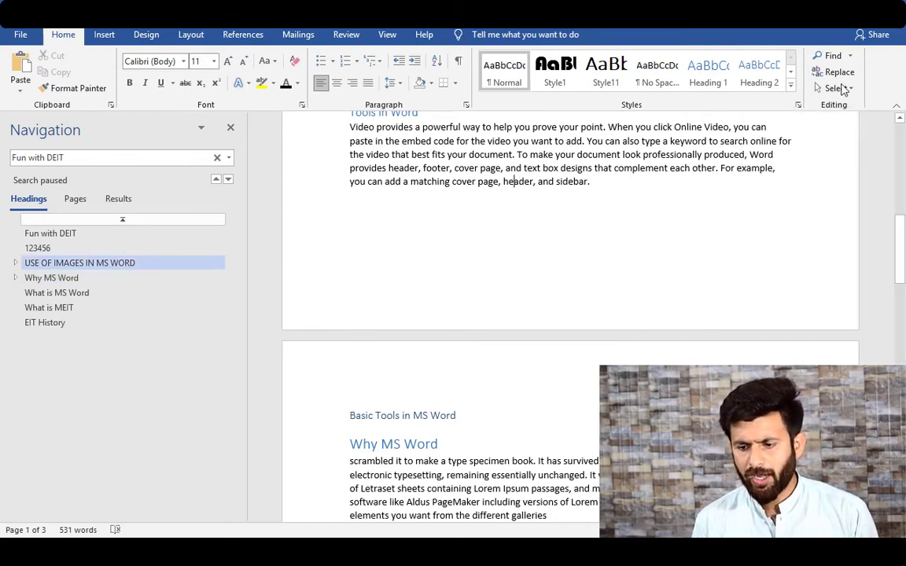
key(ctrl+f)
click(230, 129)
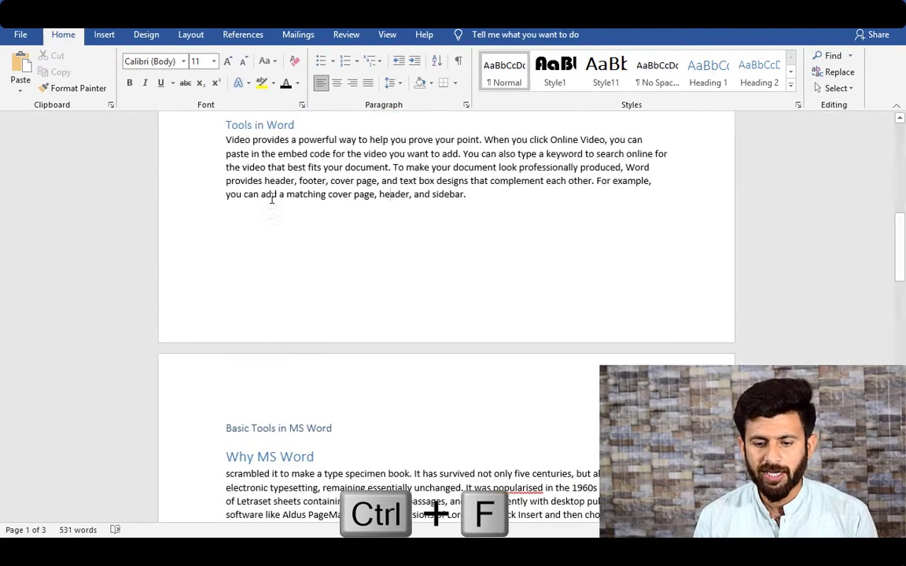
Search the document for "eit" and go through the matches one after another
scroll(271, 200, up, 10)
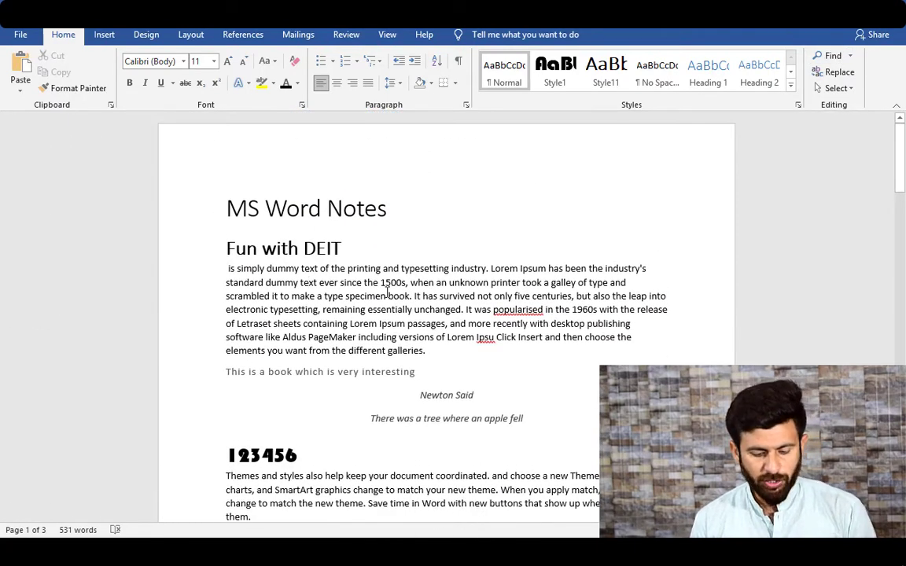
key(ctrl+f)
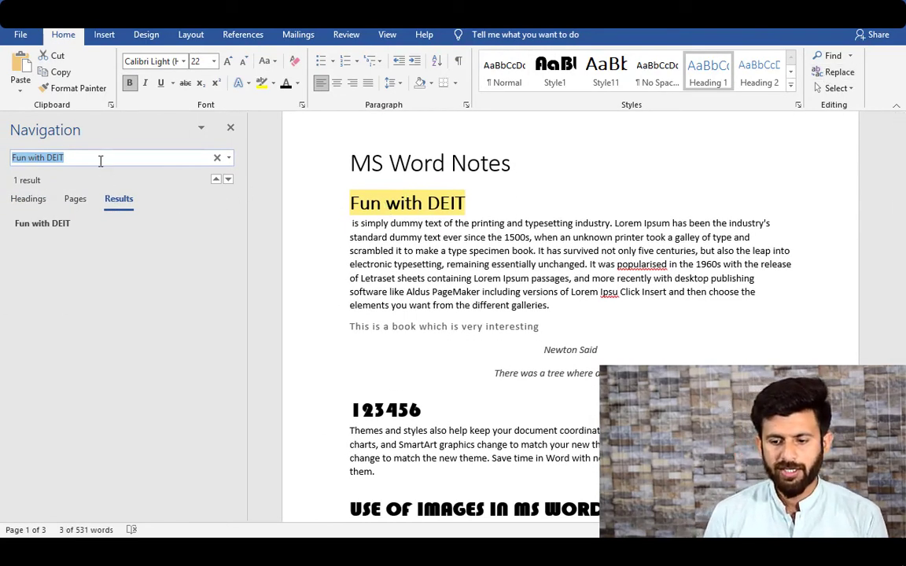
key(BackSpace)
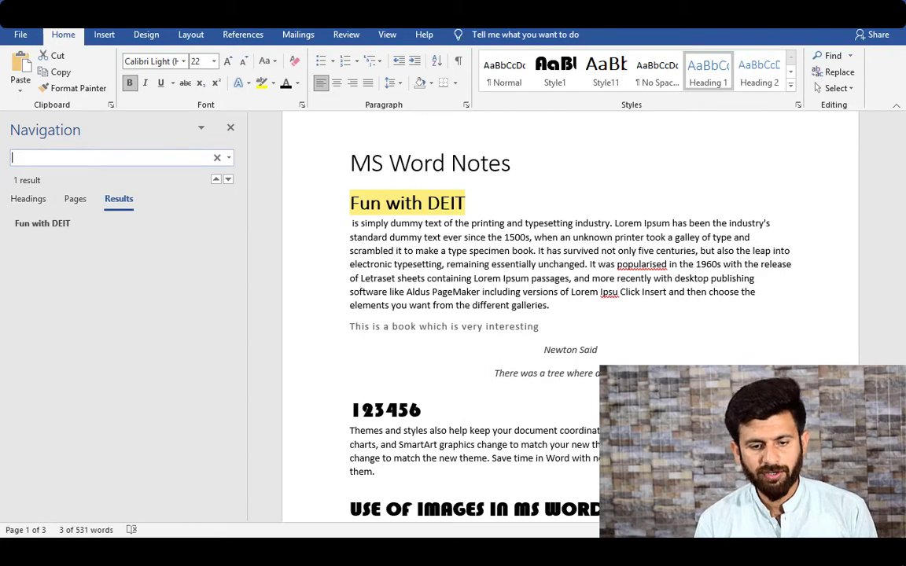
text(eit)
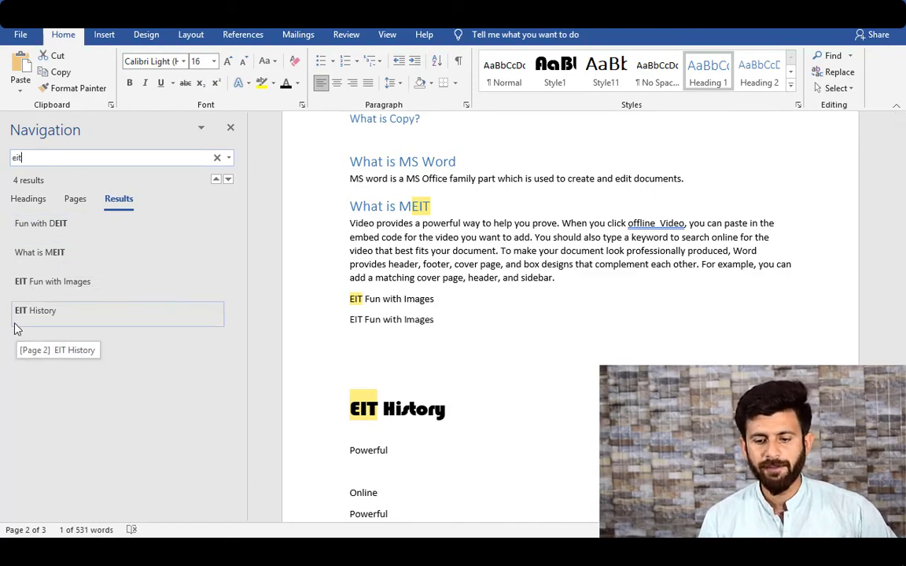
scroll(418, 188, up, 5)
scroll(415, 234, down, 5)
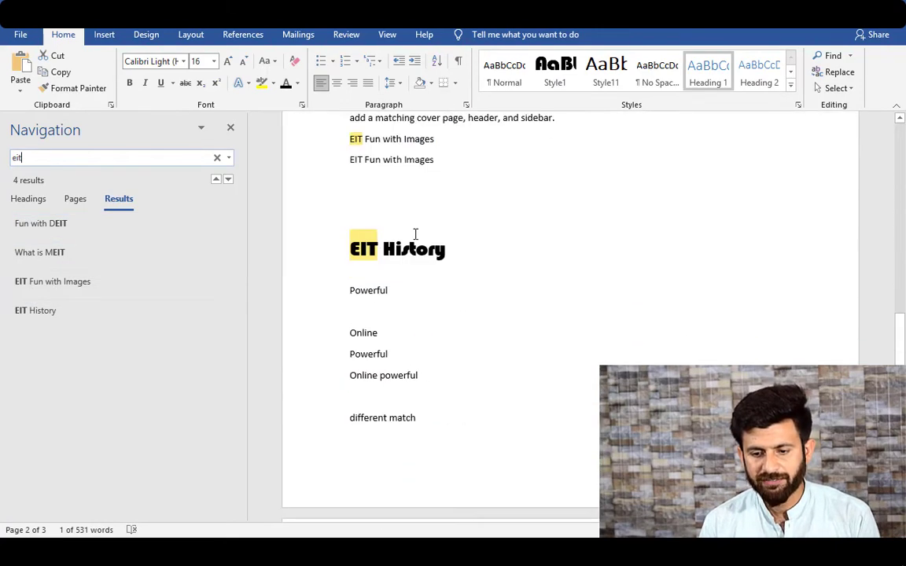
key(Return)
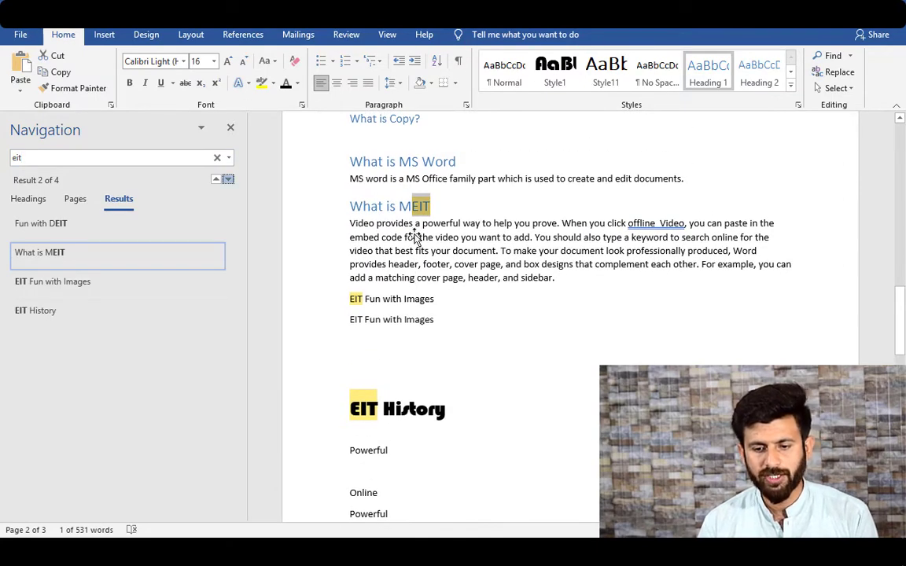
key(Return)
key(Return)
key(Return)
scroll(415, 234, up, 2)
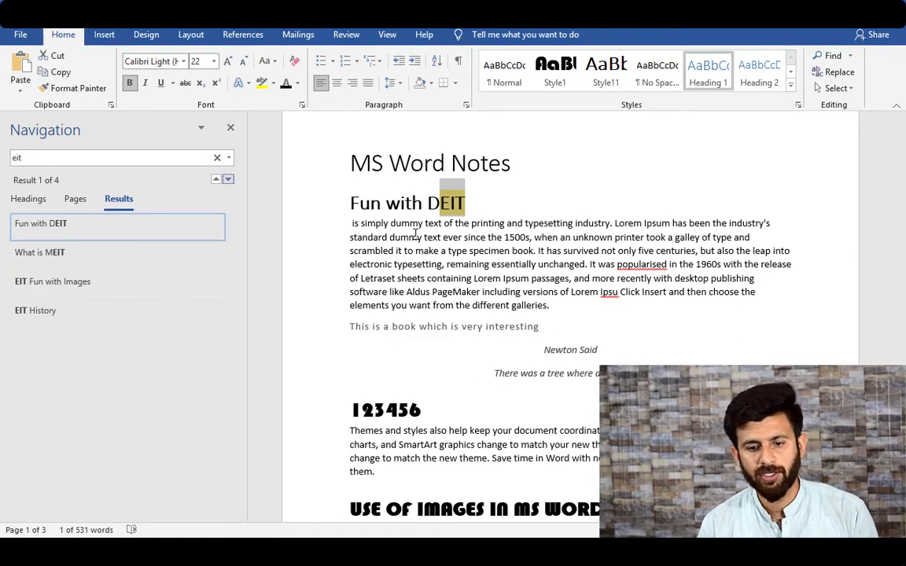
Replace "EIT" with "TEI" throughout the document, continuing from the beginning, and close Find and Replace
click(835, 72)
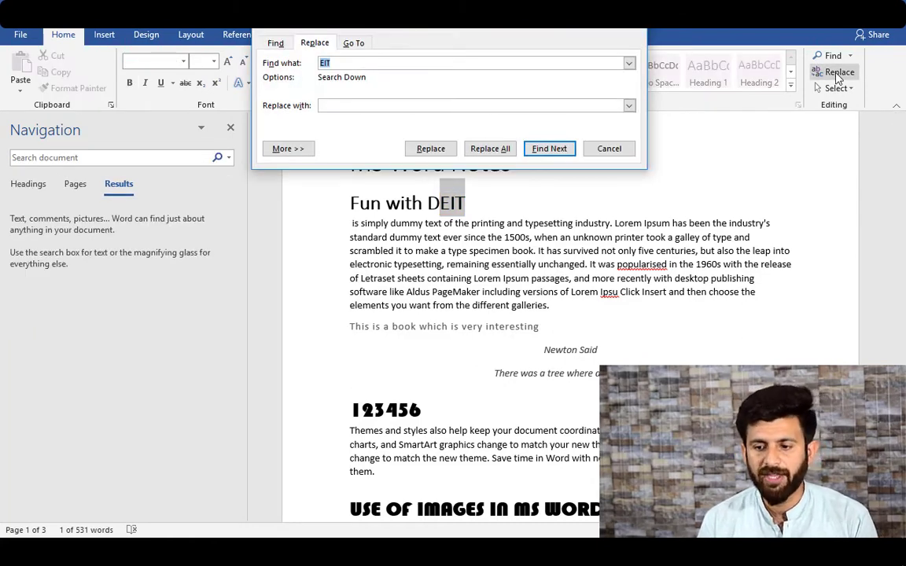
click(610, 149)
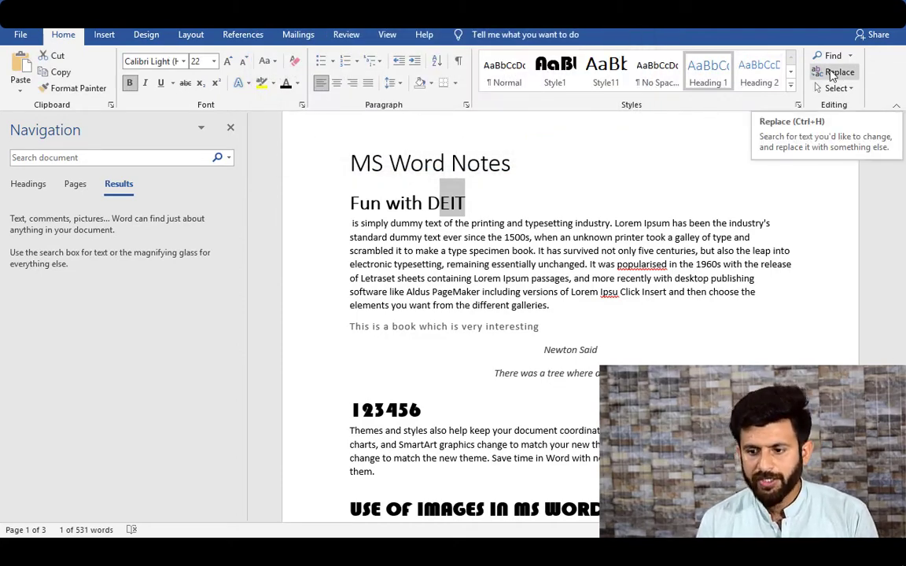
click(835, 73)
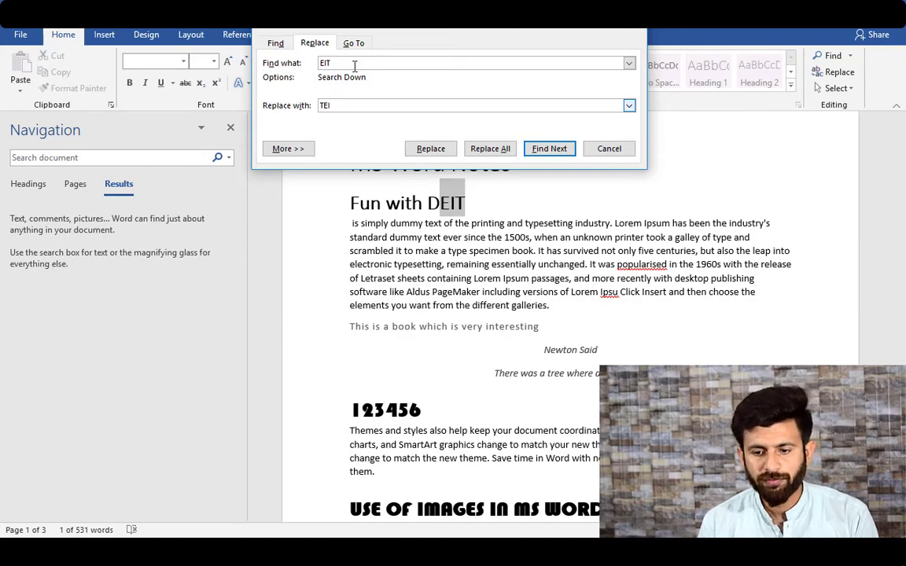
click(536, 147)
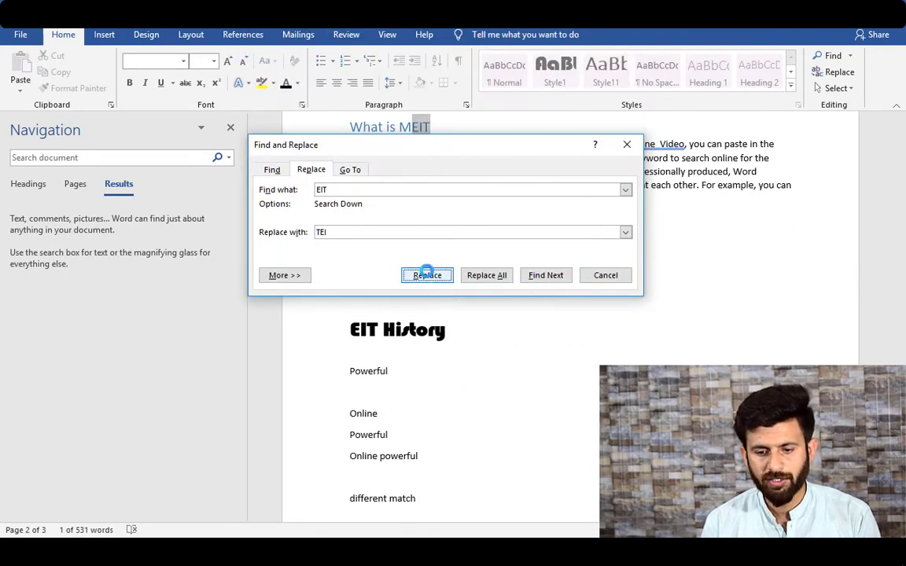
click(424, 272)
click(492, 185)
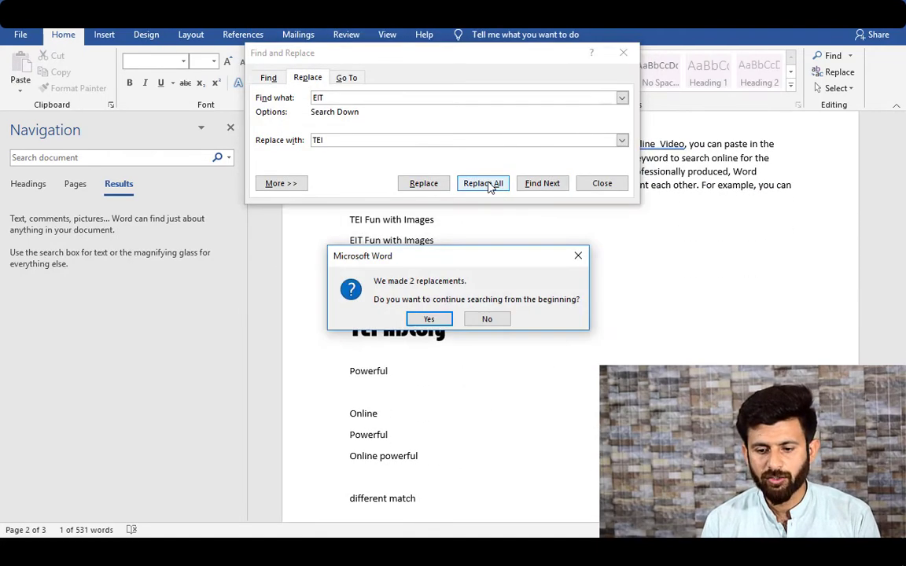
click(427, 318)
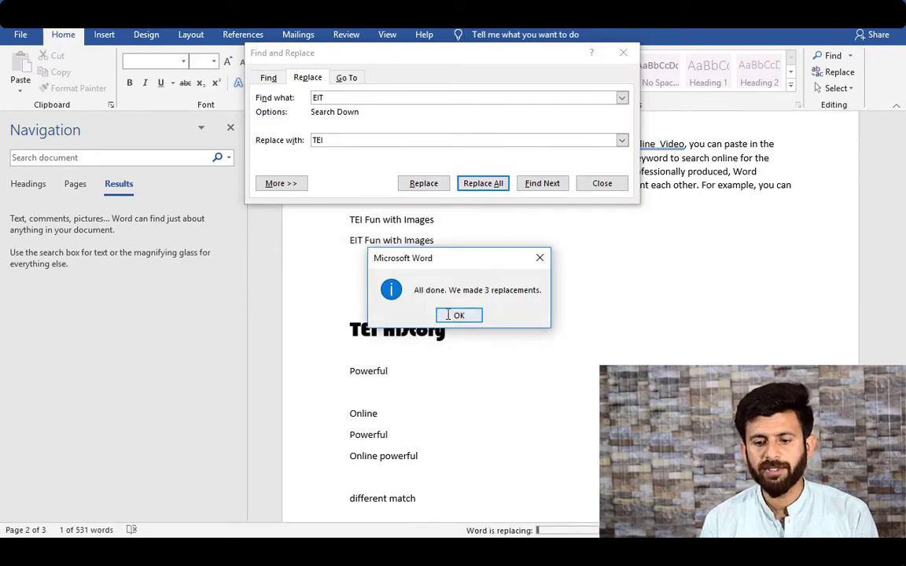
click(448, 315)
click(589, 183)
Search the document for "TEI" and for "eit" to check the replacements, then close the Navigation pane
scroll(393, 242, up, 8)
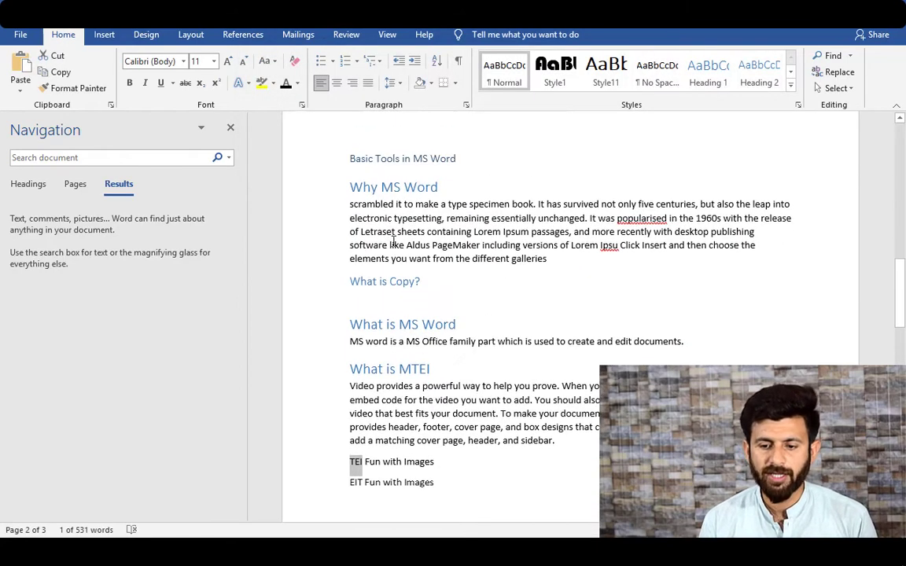
scroll(314, 228, up, 10)
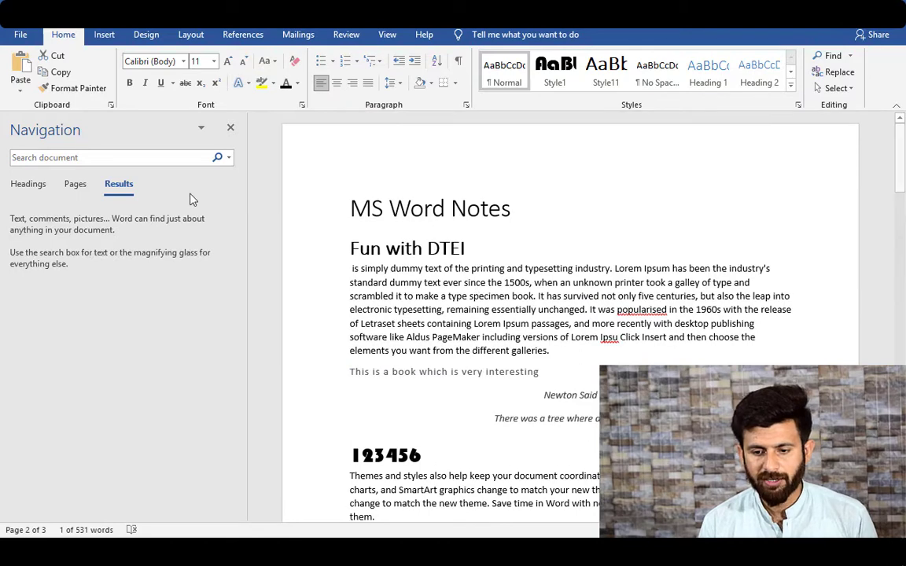
key(ctrl+f)
text(TEI)
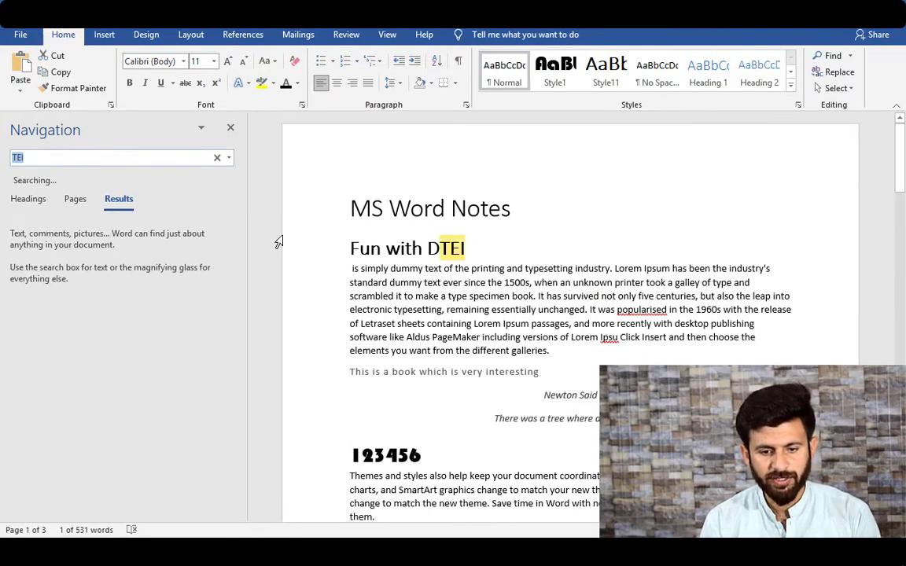
key(Return)
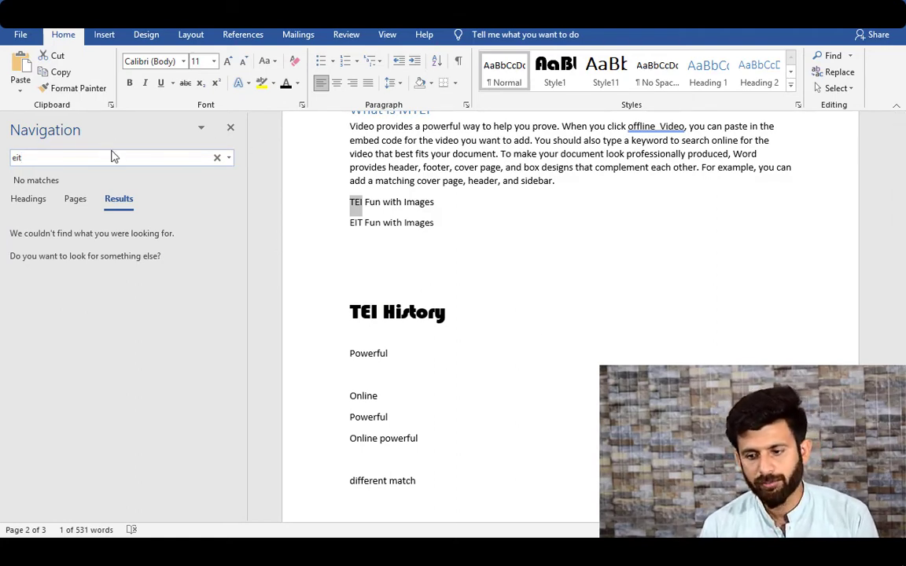
scroll(541, 316, up, 10)
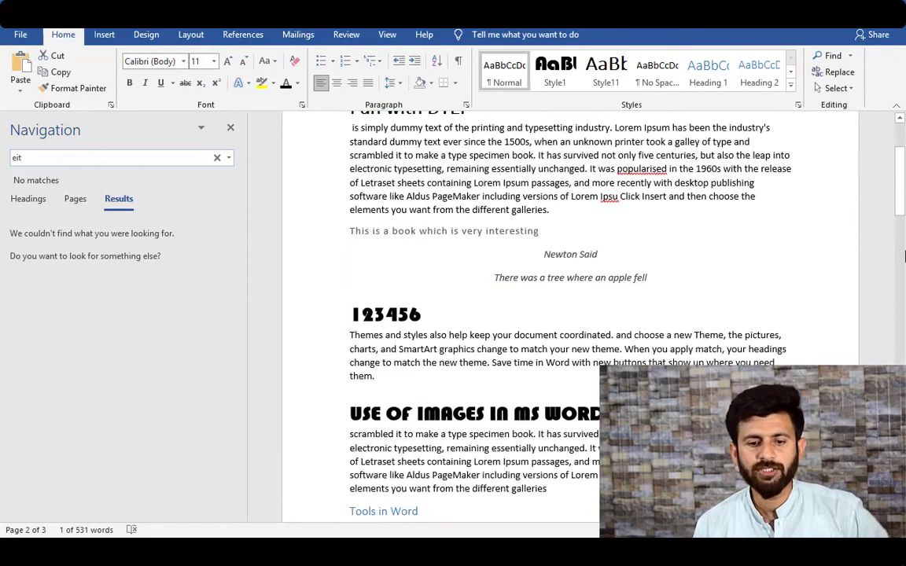
click(230, 127)
scroll(477, 208, up, 3)
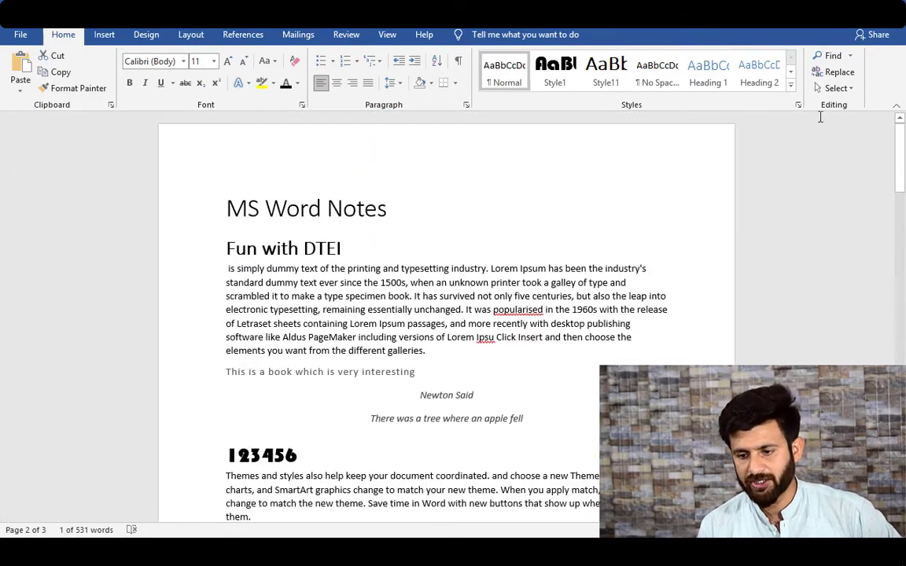
Select all the text in the document, then clear the selection
click(842, 89)
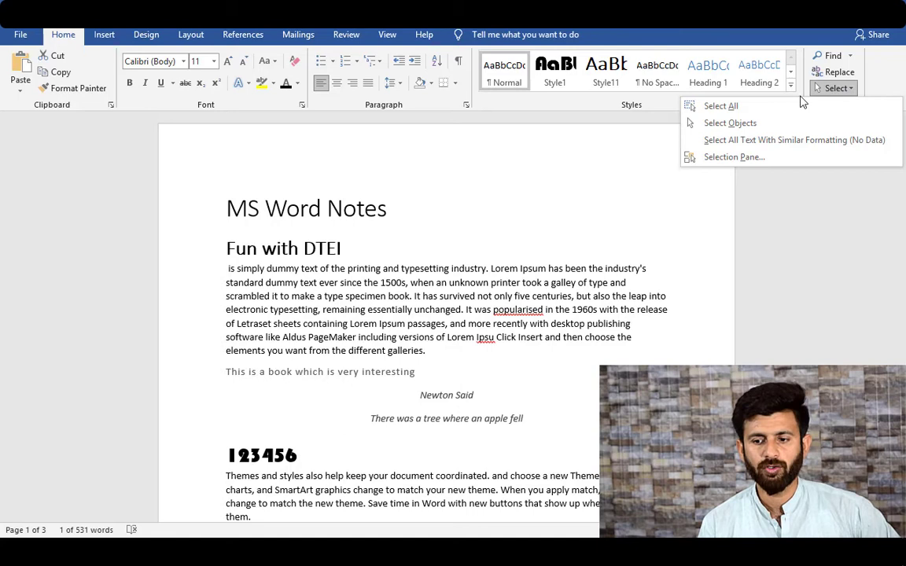
click(744, 106)
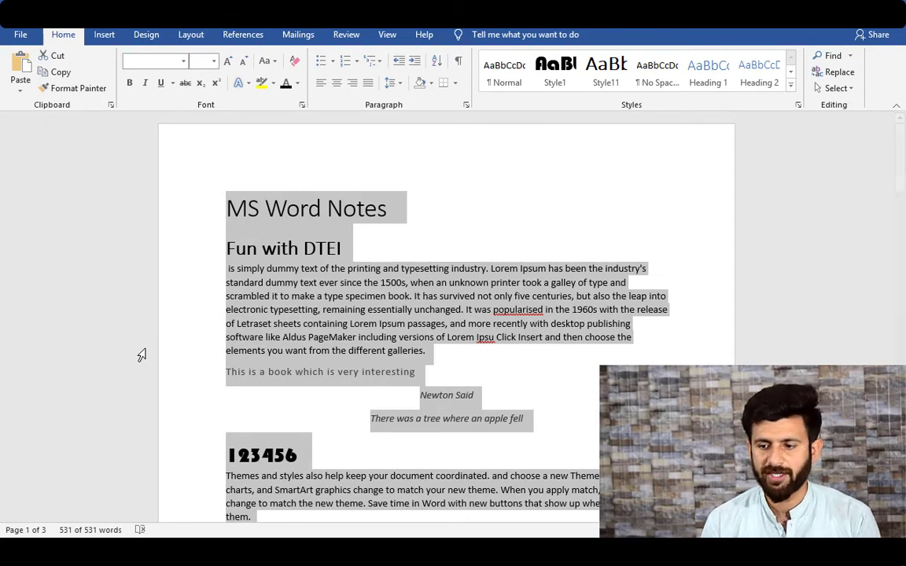
click(380, 297)
key(ctrl+a)
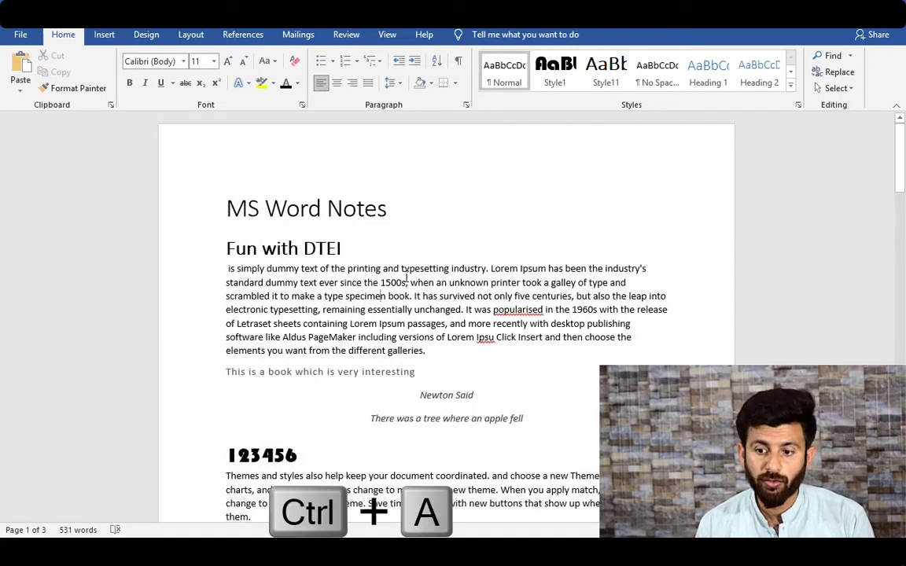
Bold the words "printing", "only", "typesetting", "desktop" and "dummy" in the first paragraph under "Fun with DTEI"
click(849, 89)
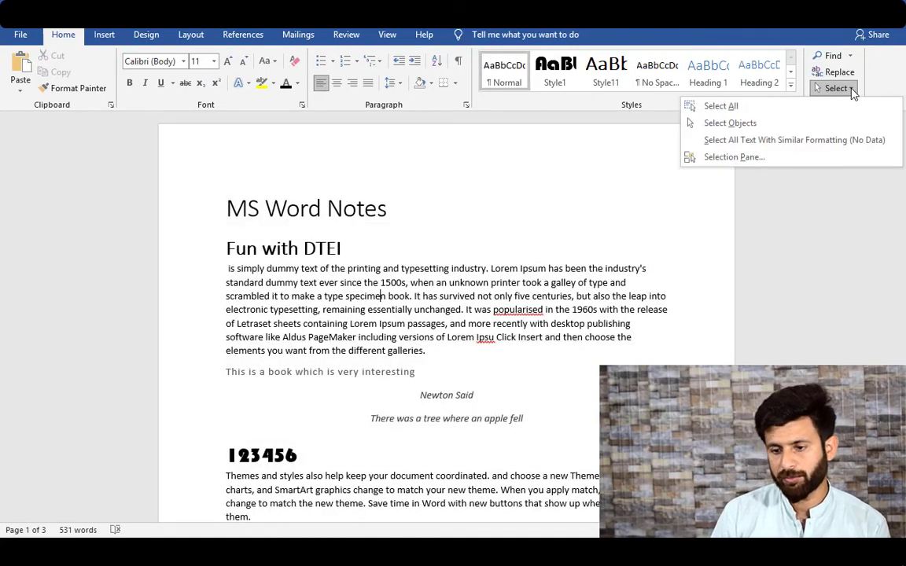
click(717, 149)
double_click(364, 268)
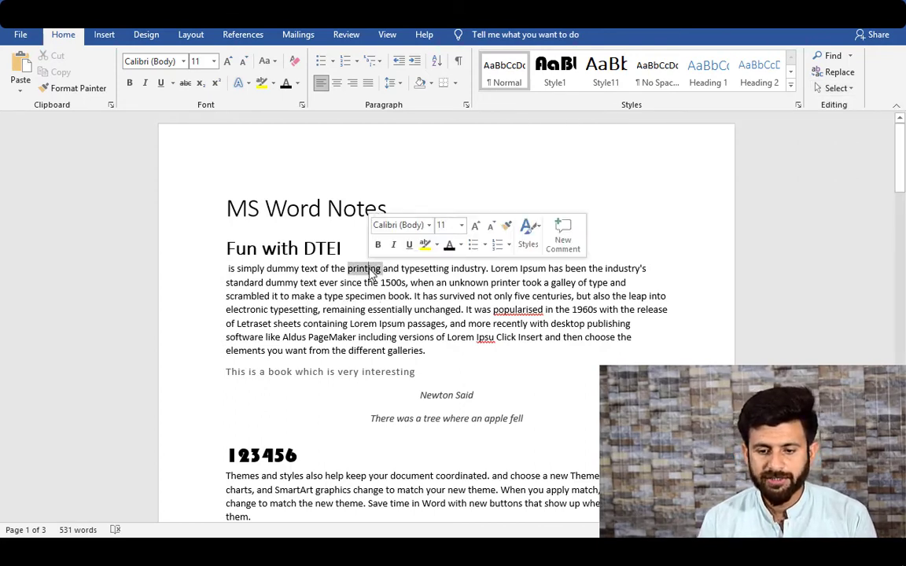
click(129, 83)
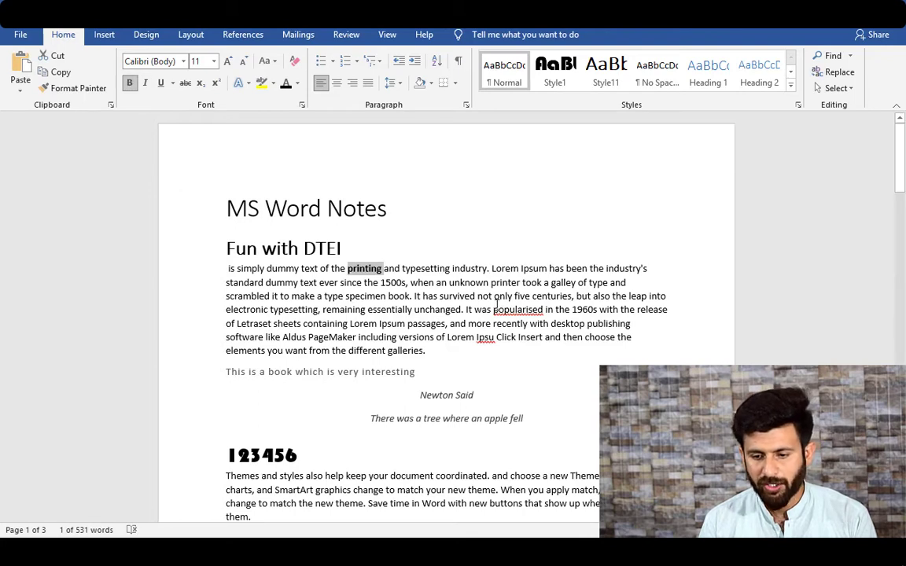
double_click(502, 296)
click(129, 82)
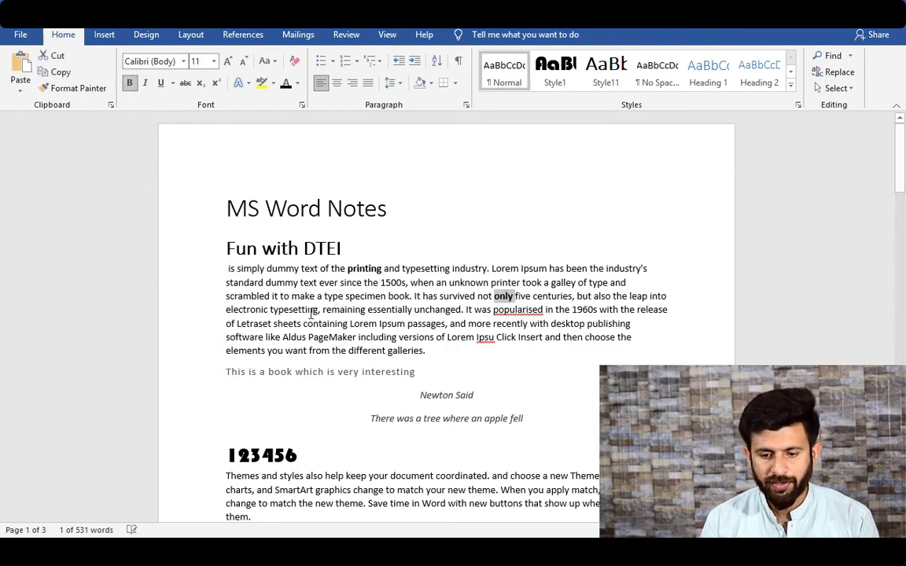
double_click(293, 310)
click(129, 82)
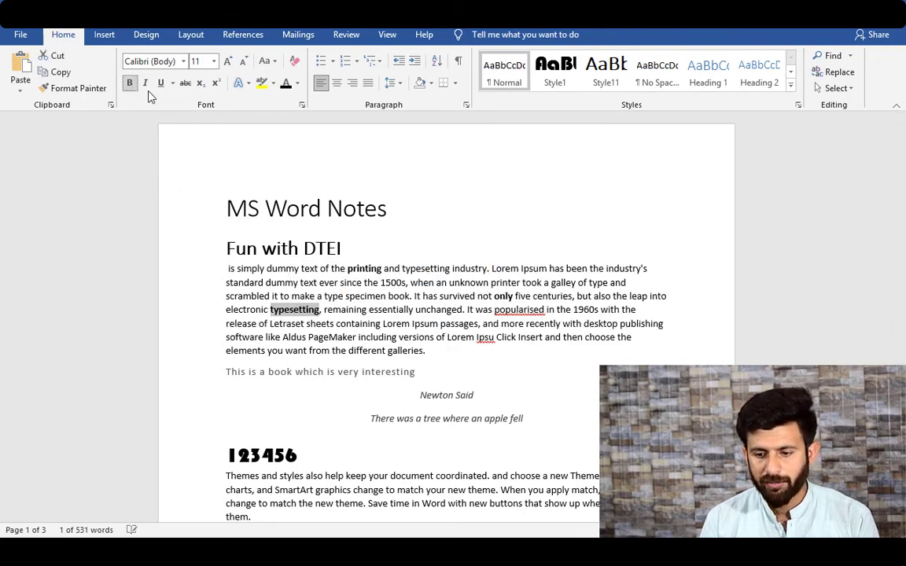
double_click(611, 325)
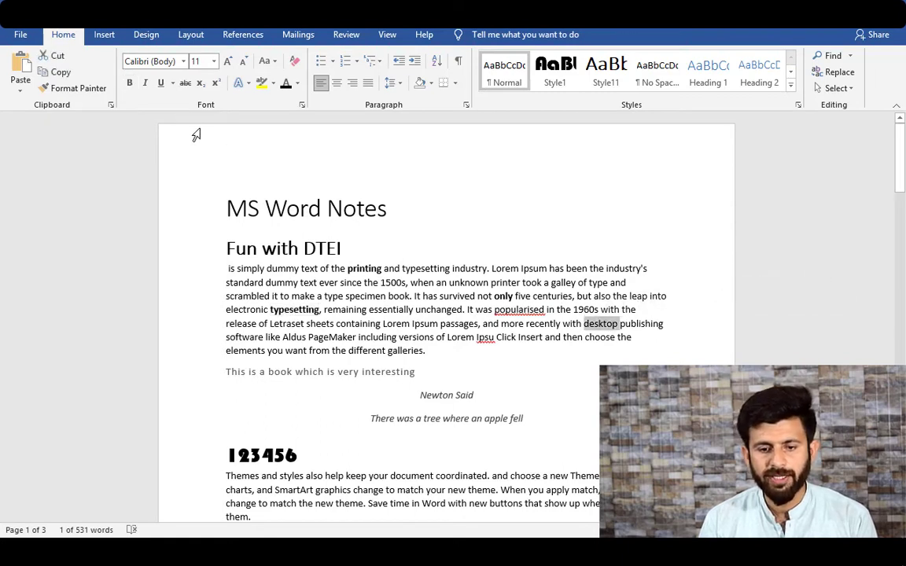
click(129, 83)
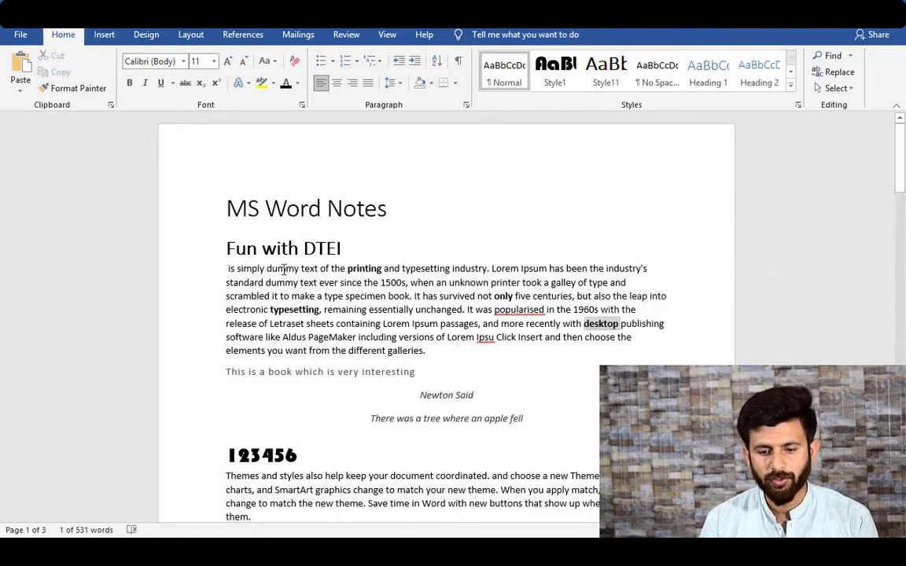
double_click(281, 269)
click(129, 82)
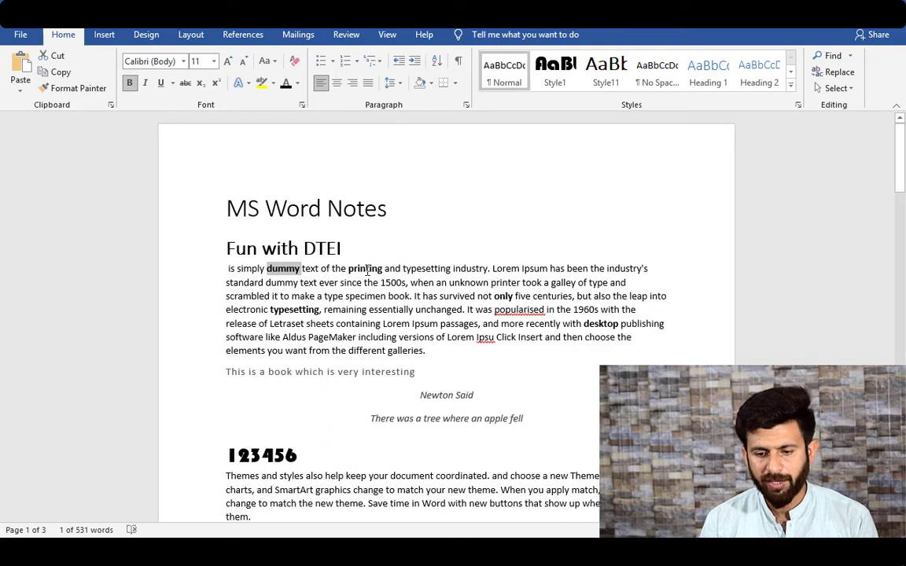
Select all text with formatting similar to the bold word "printing"
click(366, 269)
click(836, 88)
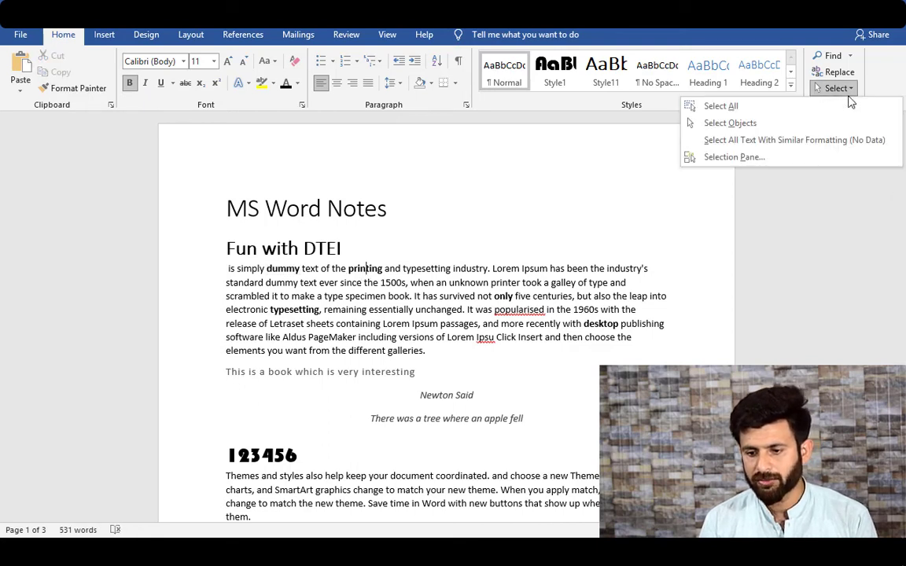
click(781, 143)
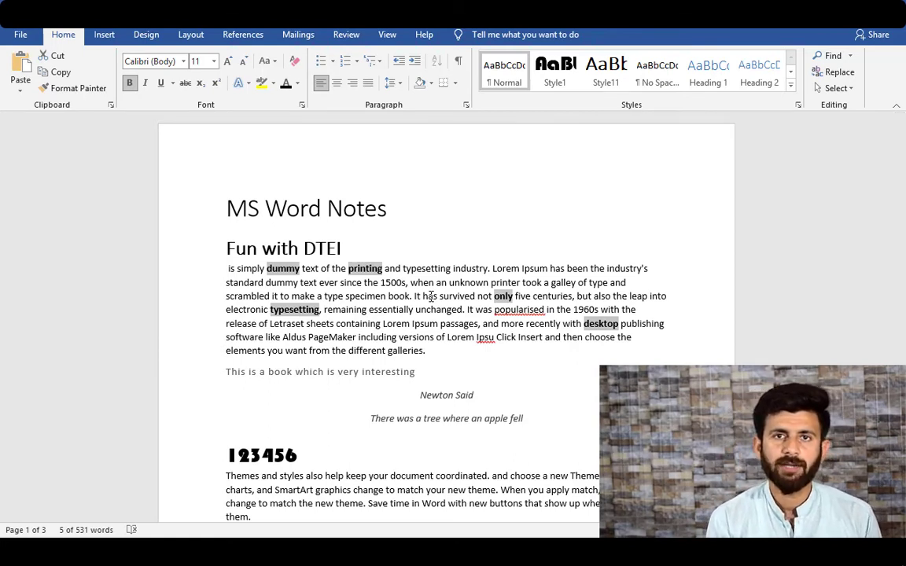
Enlarge the selected bold words in the "Fun with DTEI" paragraph to 14 pt and colour them orange
click(228, 62)
click(228, 61)
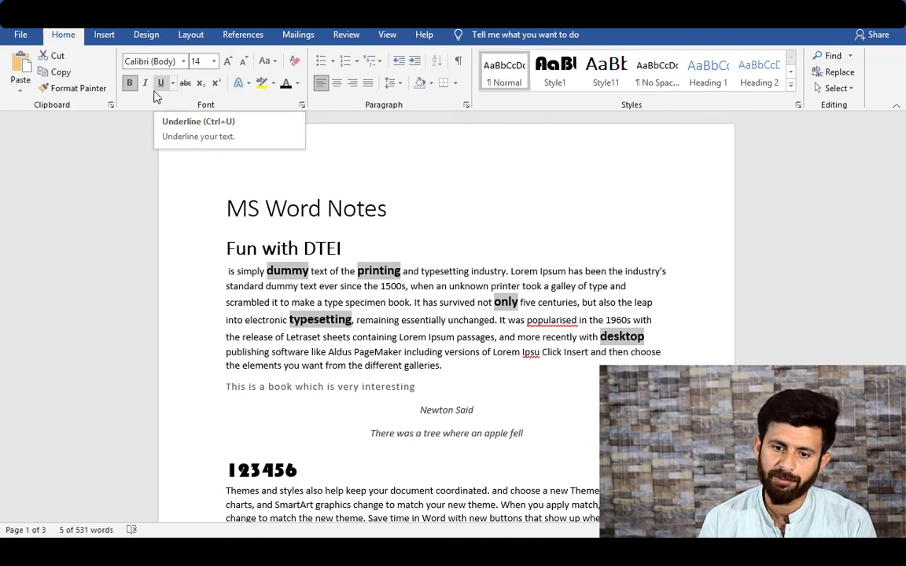
click(297, 83)
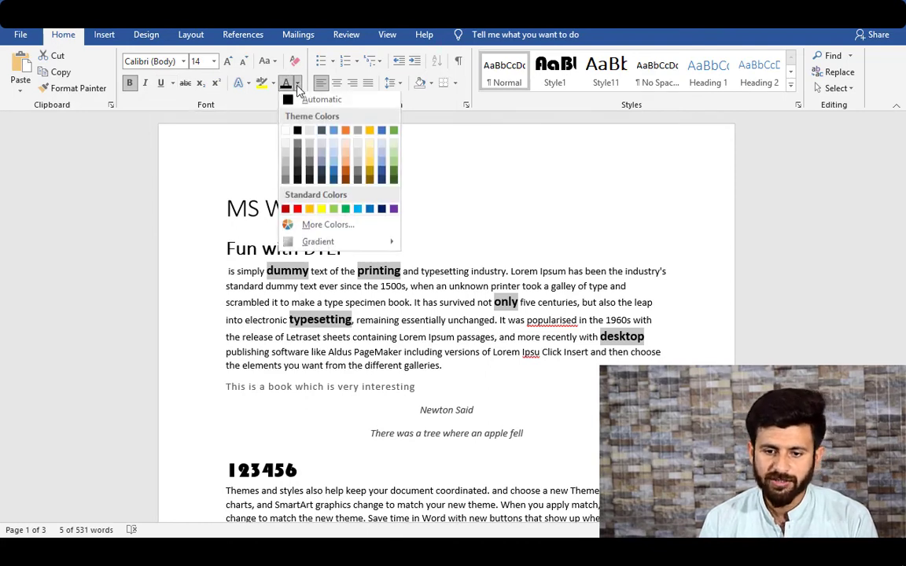
click(346, 137)
Select all text with formatting similar to the orange bold word "printing"
click(380, 270)
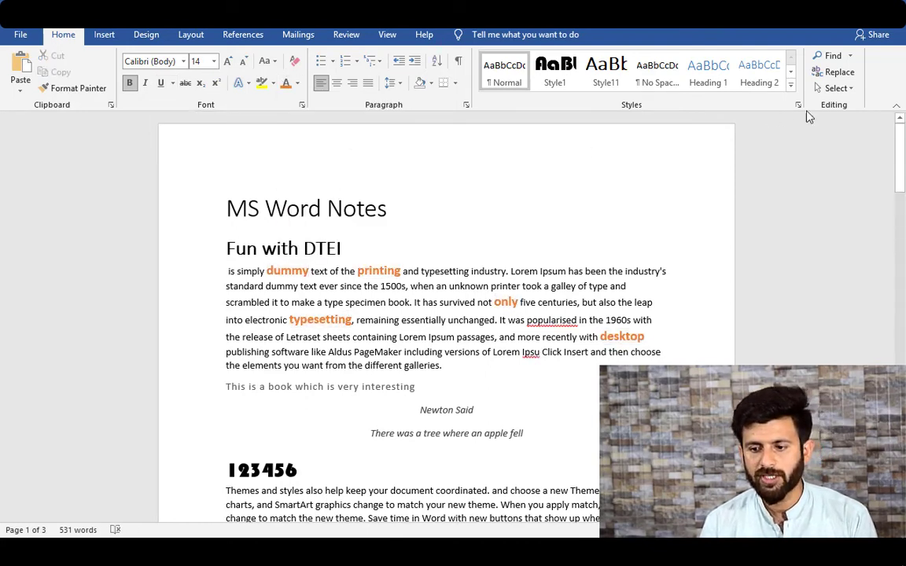
click(836, 88)
click(802, 139)
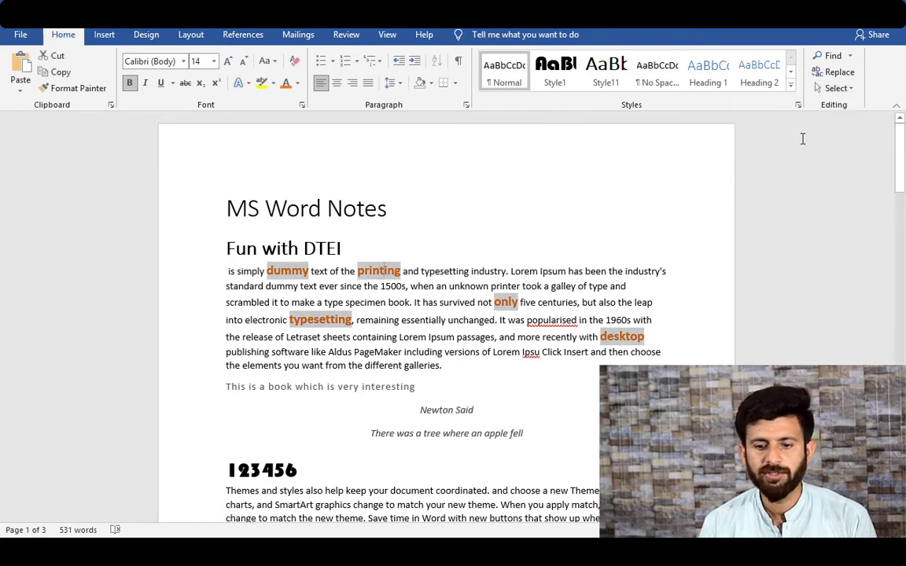
Display the Selection pane to view its contents, close it, and clear the text selection
click(836, 88)
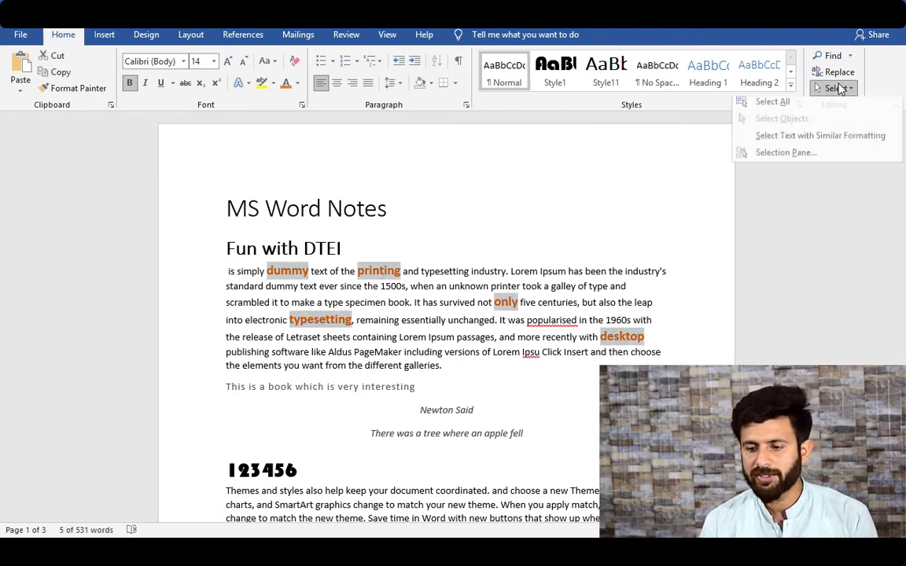
click(778, 157)
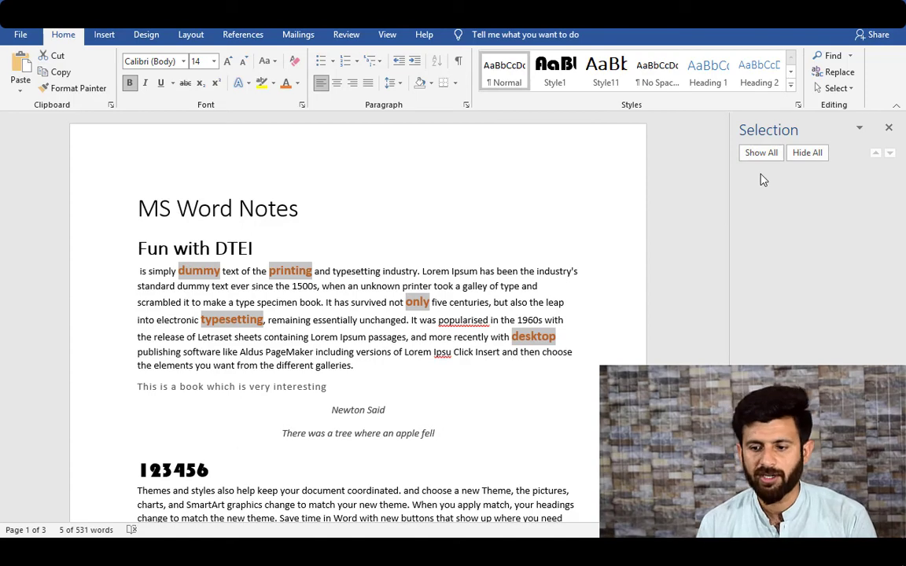
click(889, 129)
click(407, 171)
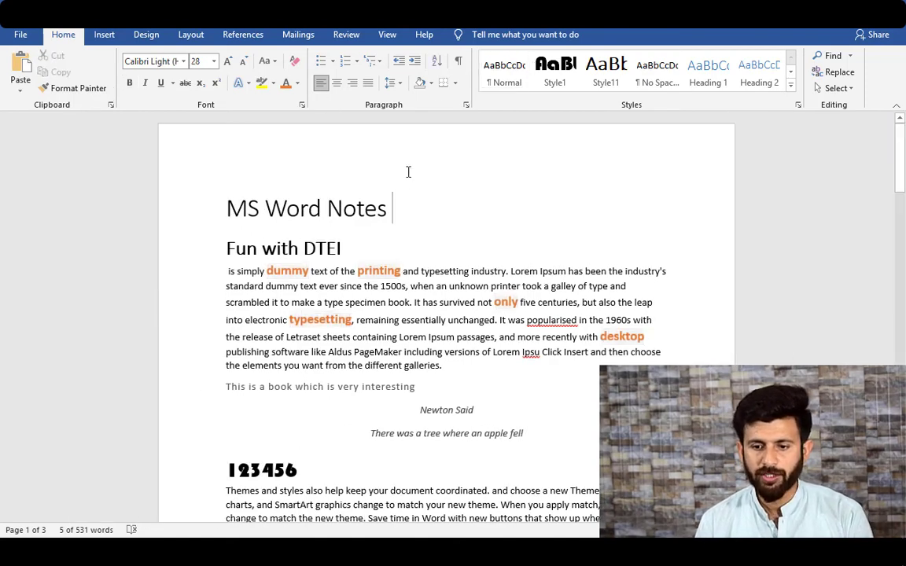